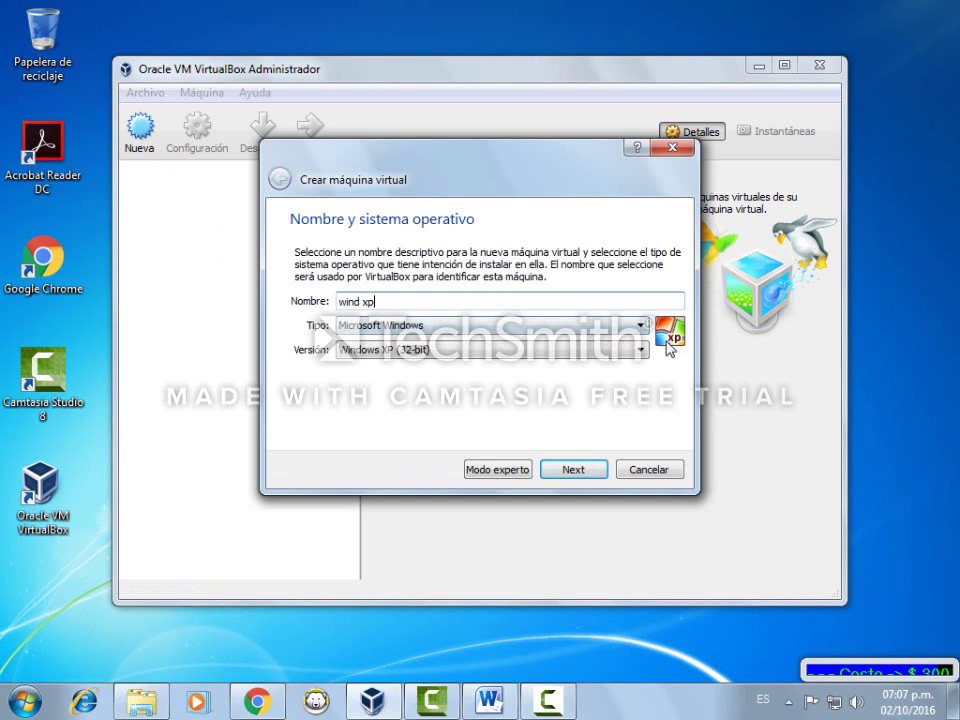
# Create 'wind xp' with 256 MB RAM and a dynamically allocated 10 GB VDI disk
pyautogui.click(576, 474)
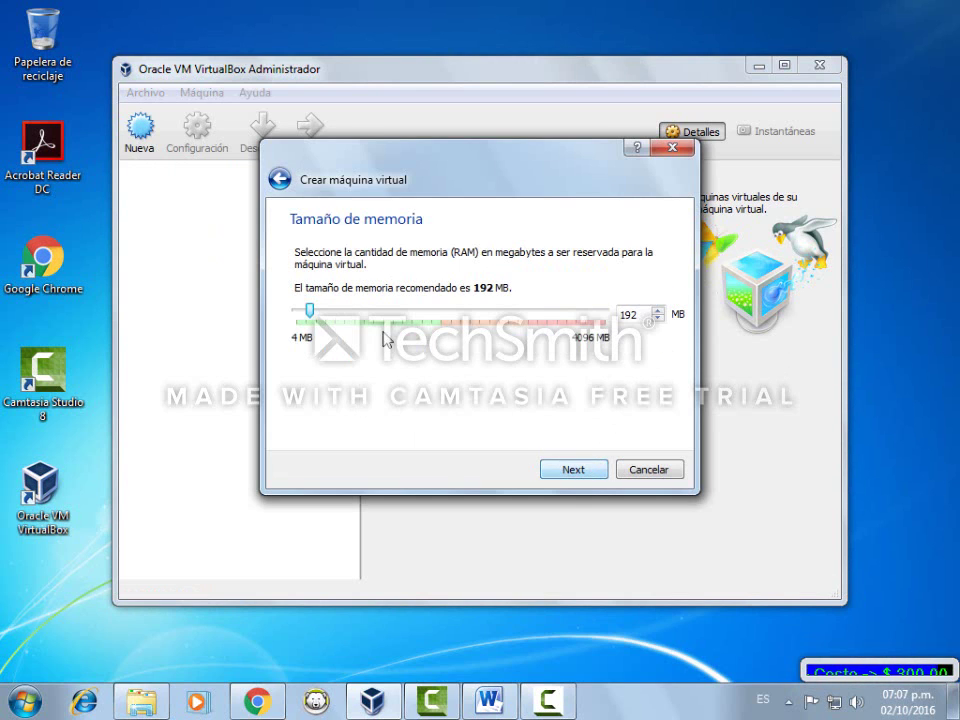
pyautogui.moveTo(642, 316); pyautogui.dragTo(590, 327)
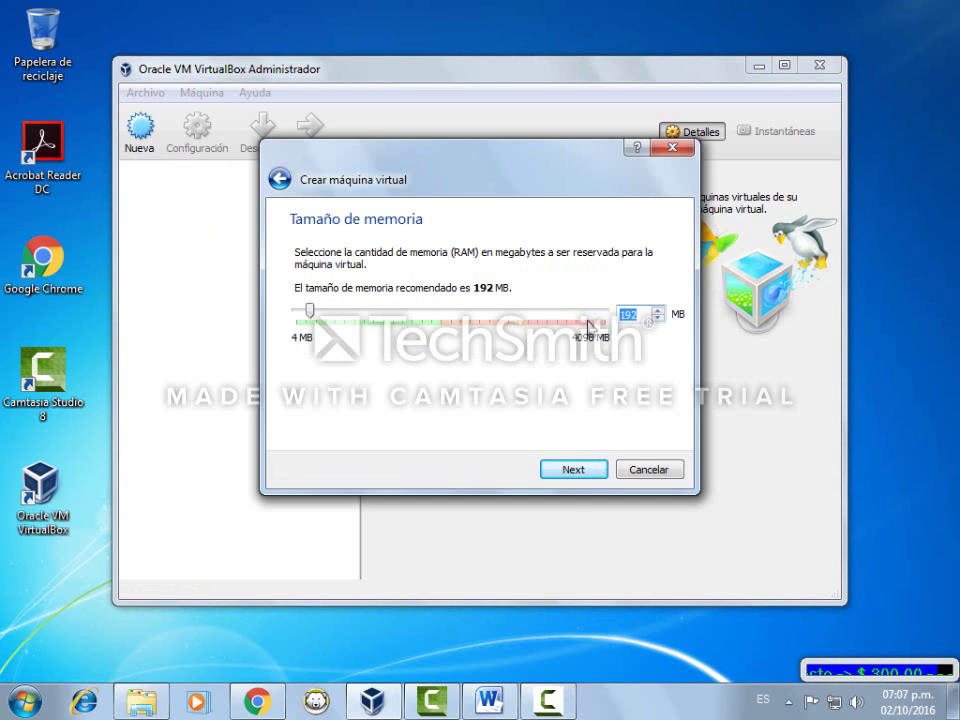
pyautogui.write('256')
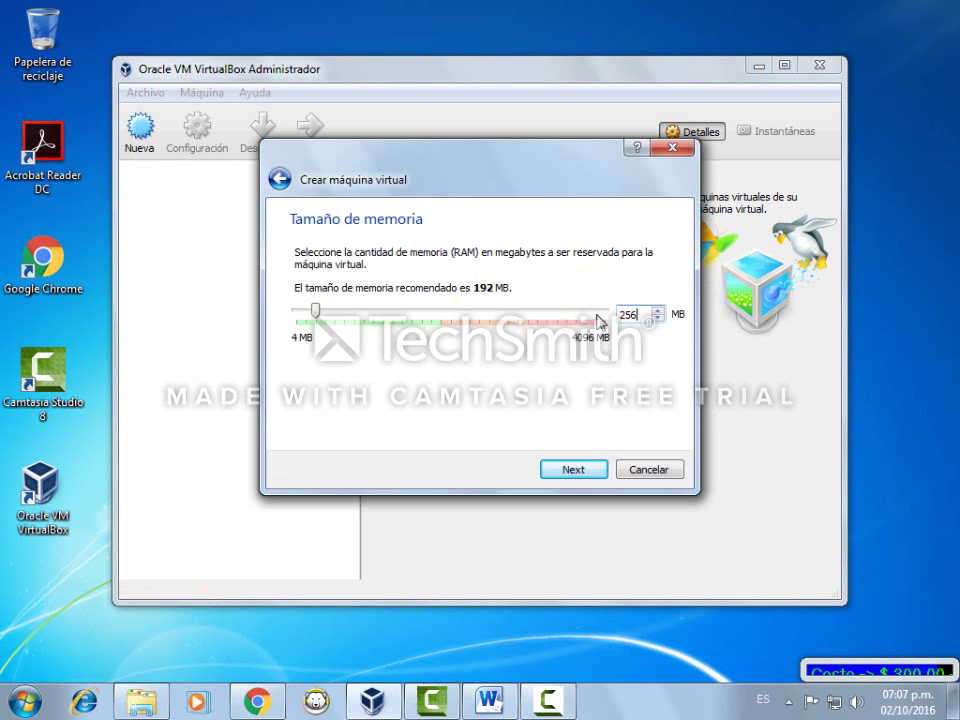
pyautogui.click(598, 470)
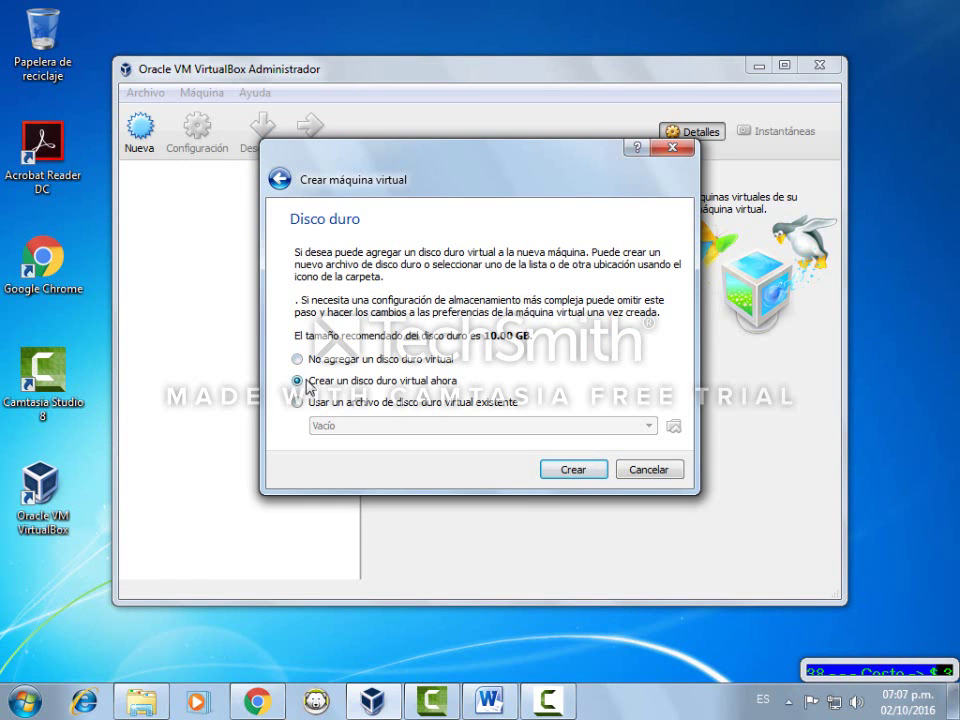
pyautogui.click(576, 471)
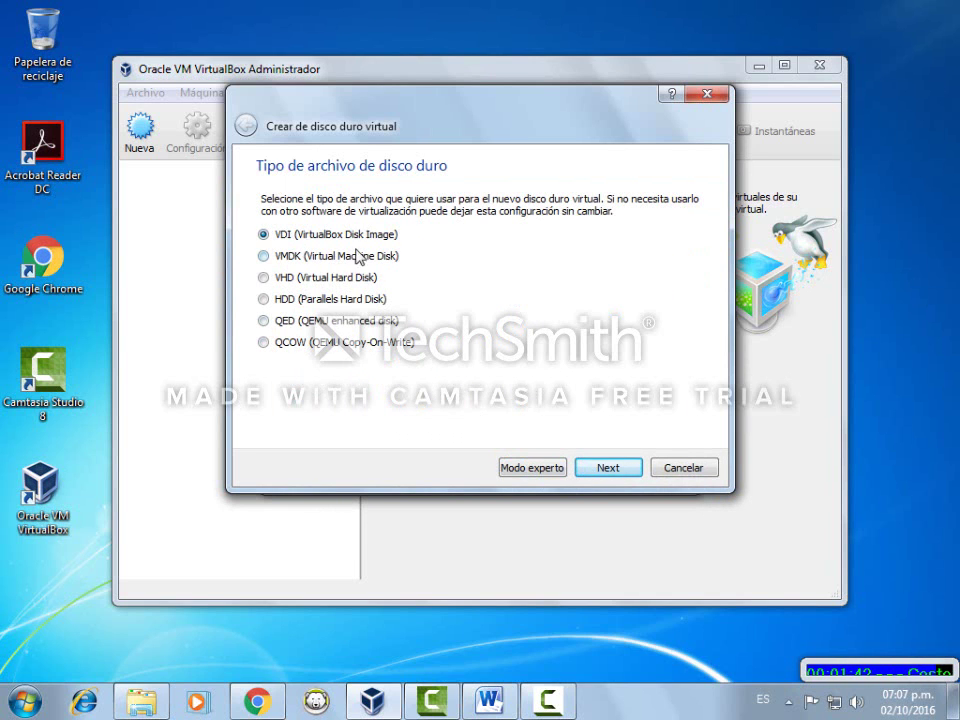
pyautogui.click(606, 470)
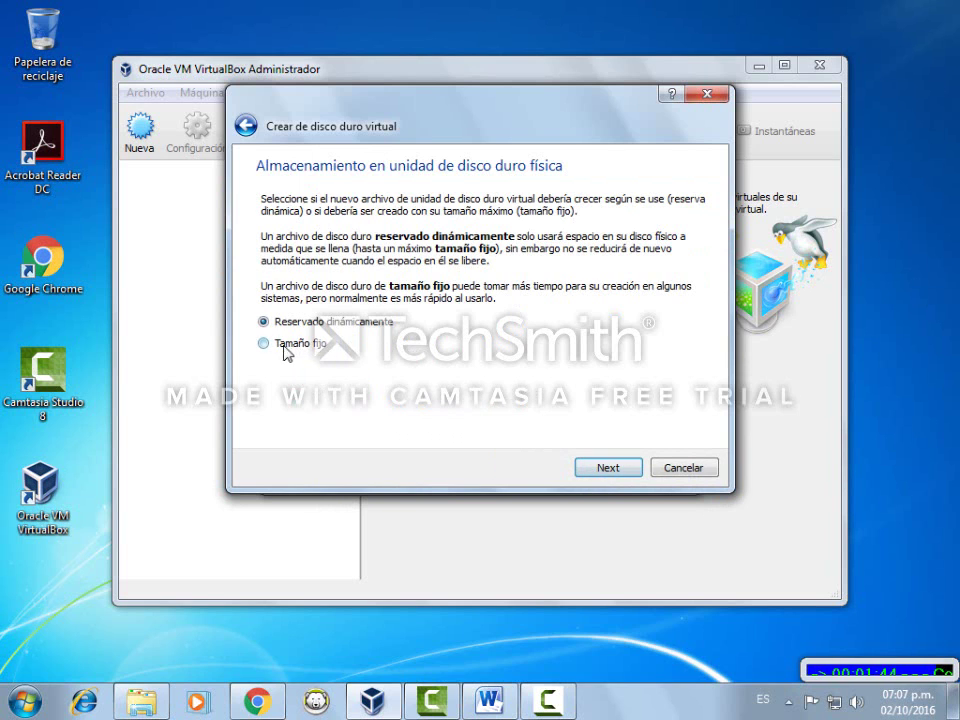
pyautogui.click(612, 468)
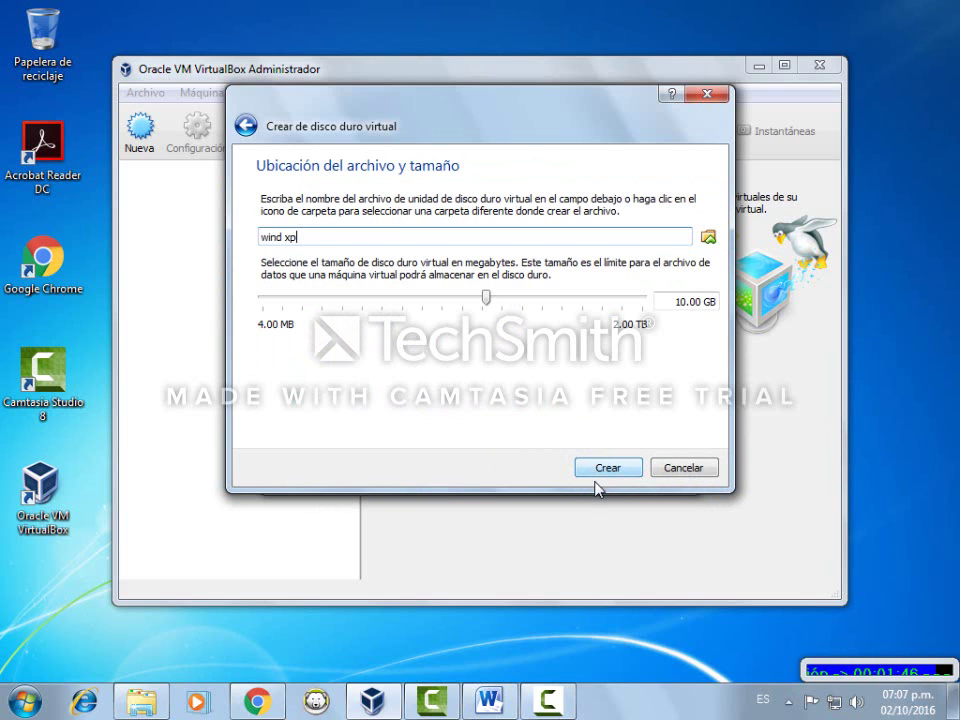
pyautogui.click(607, 467)
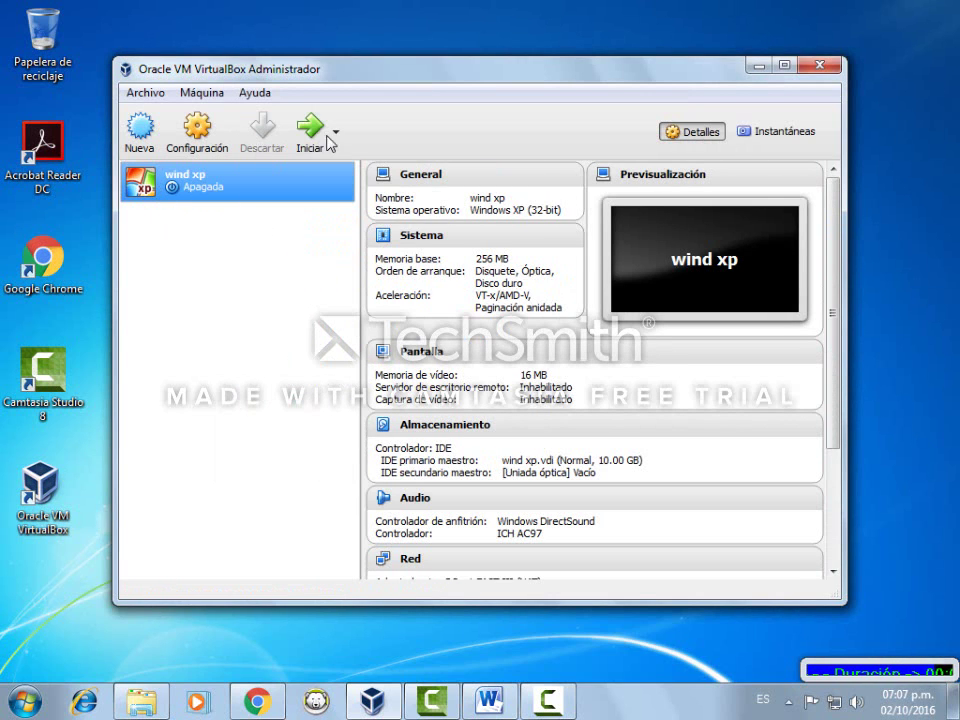
# Start the wind xp machine, then switch to Word and select the two-line note
pyautogui.click(313, 131)
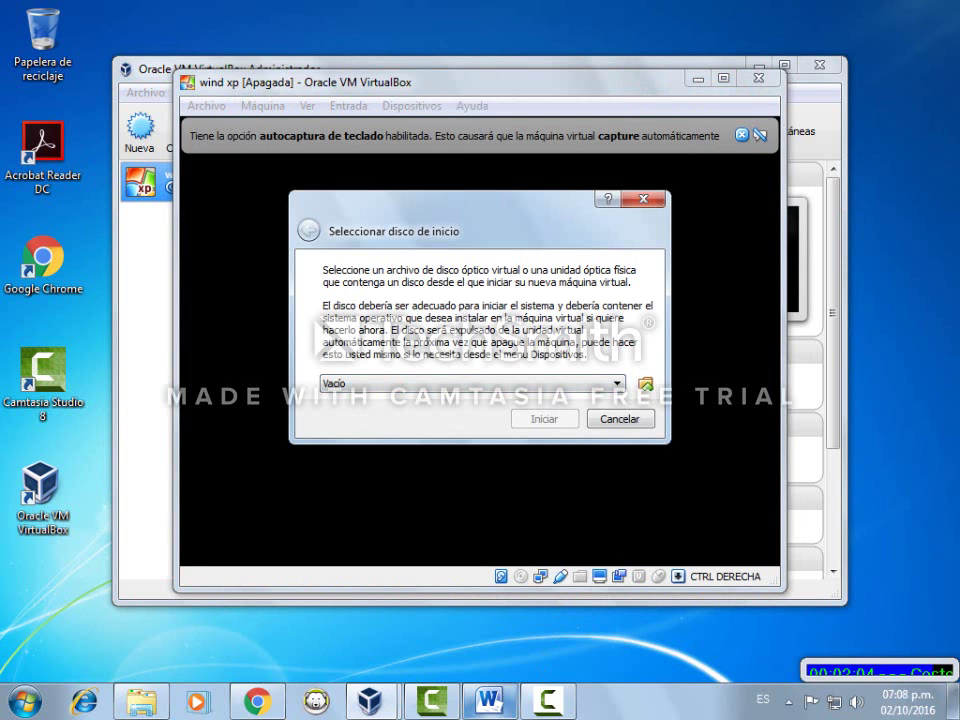
pyautogui.click(489, 700)
pyautogui.moveTo(199, 255); pyautogui.dragTo(743, 280)
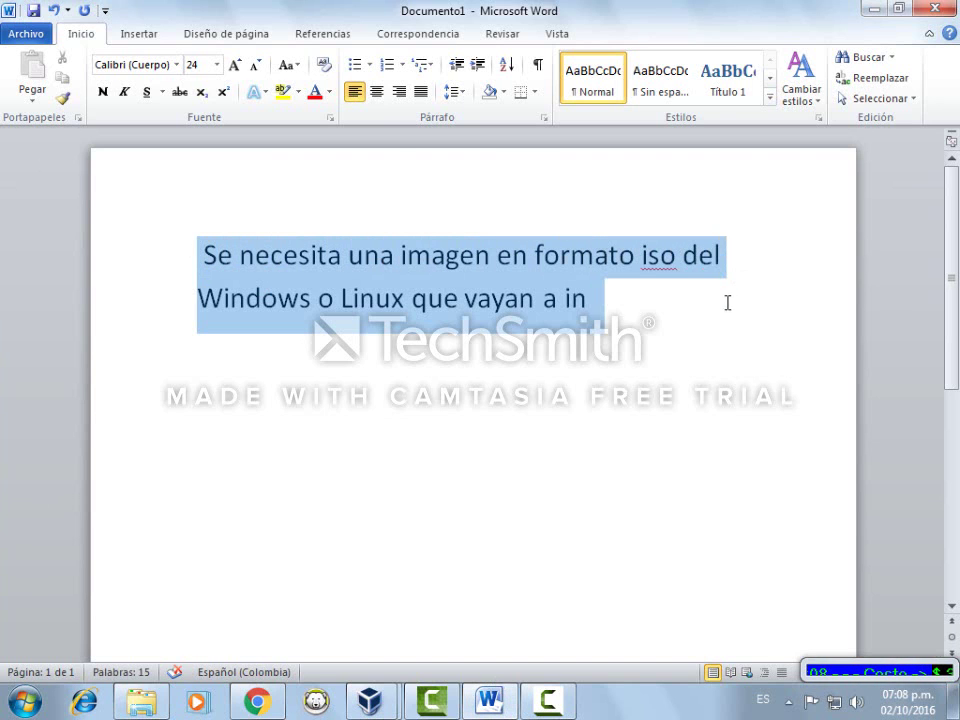
# Finish the note so it ends 'que vayan a instalar :v', then minimize Word
pyautogui.click(591, 289)
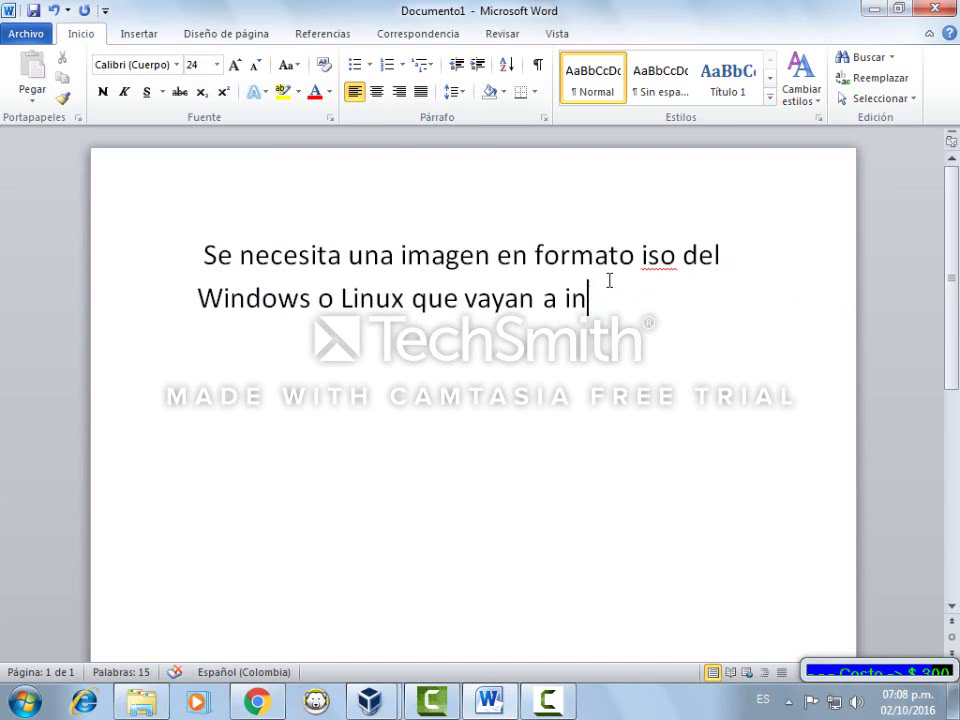
pyautogui.write('stalae')
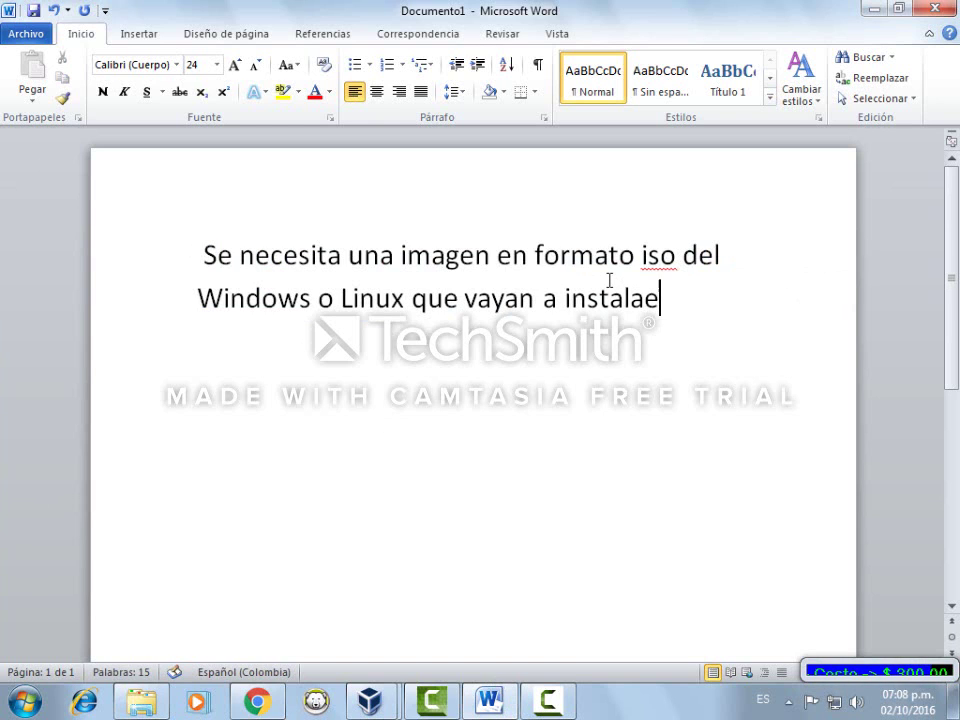
pyautogui.press('BackSpace')
pyautogui.write('r :v')
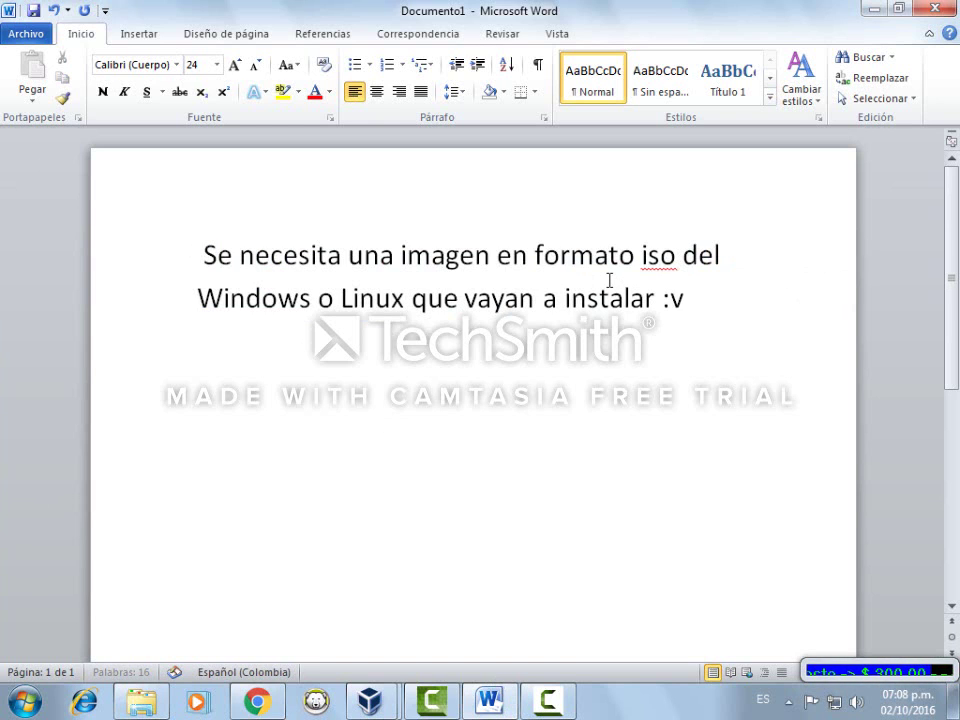
pyautogui.click(871, 8)
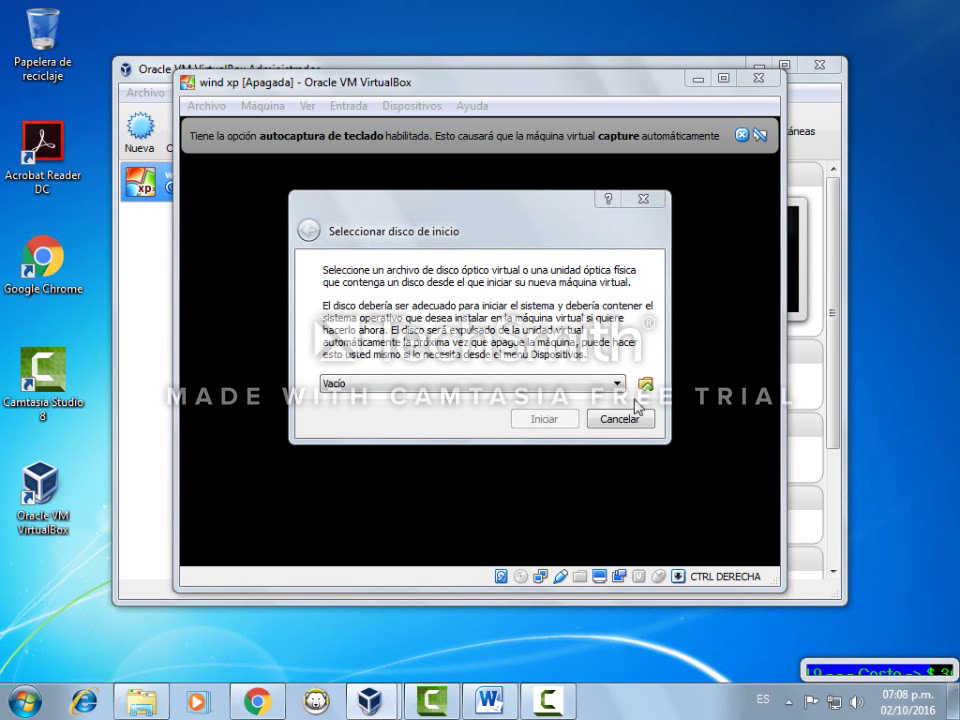
# Choose WinXPpro.ISO from drive PETA (D:) as the start-up disk and boot from it
pyautogui.click(647, 388)
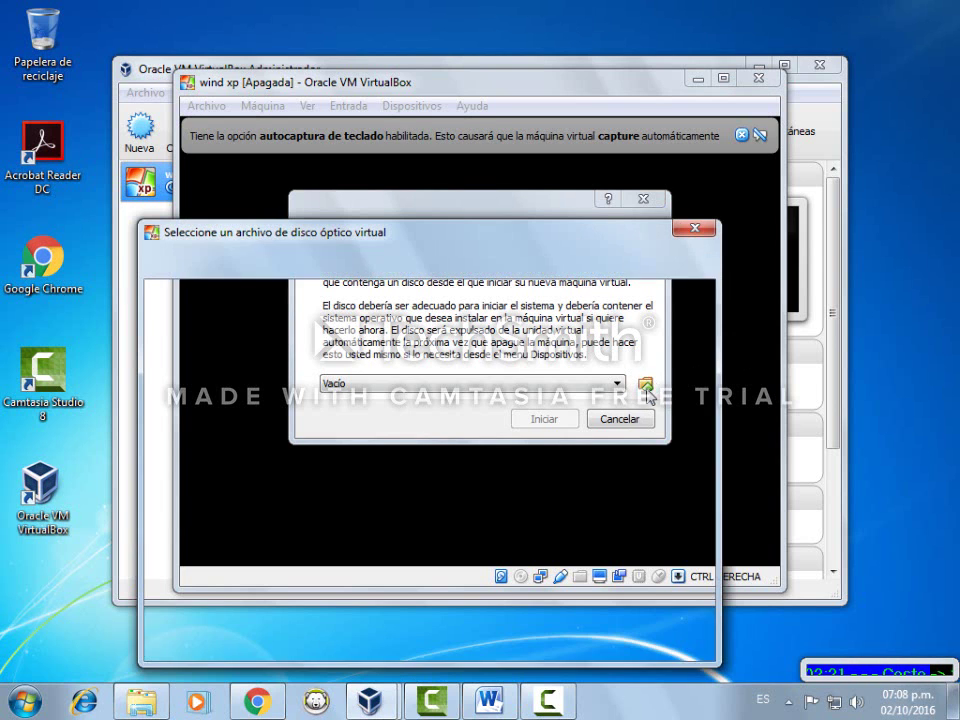
pyautogui.moveTo(276, 528); pyautogui.dragTo(277, 558)
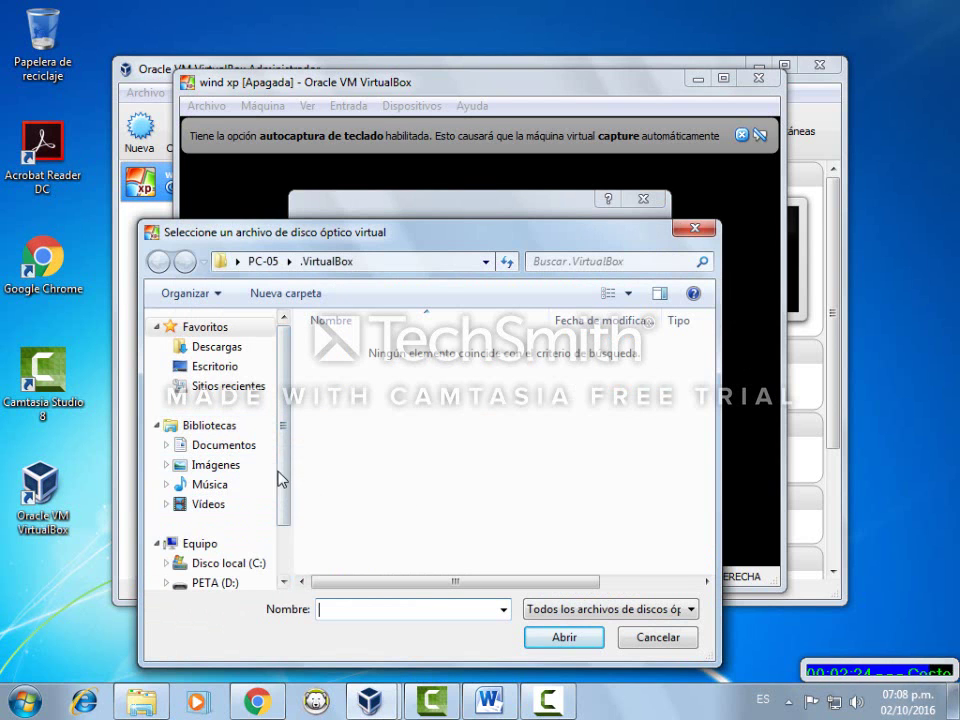
pyautogui.click(604, 358)
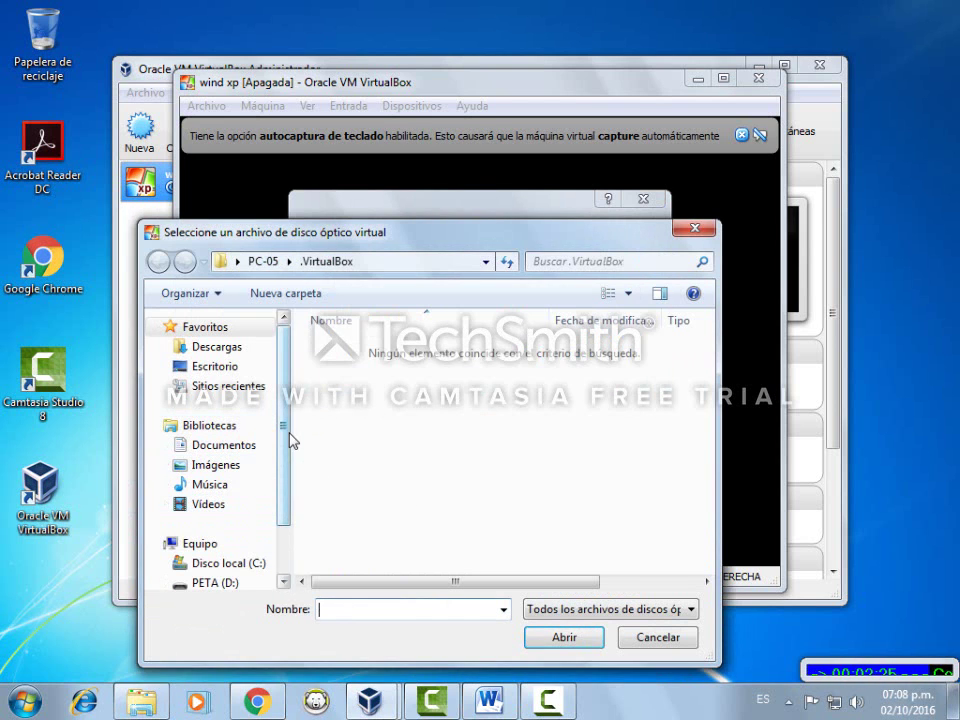
pyautogui.scroll(-1, 276, 540)
pyautogui.click(216, 517)
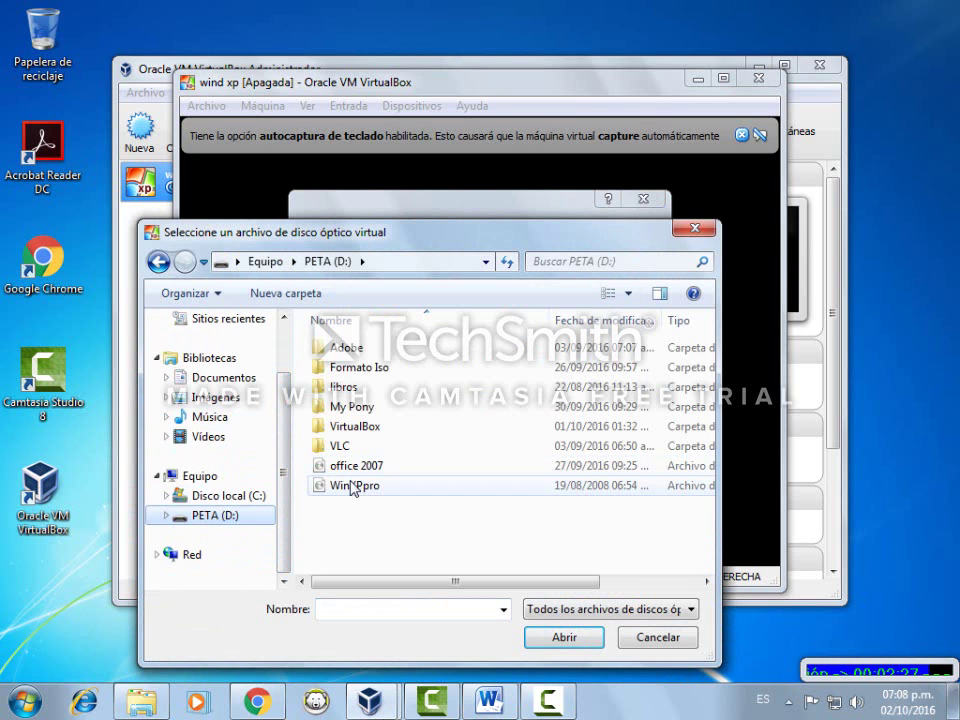
pyautogui.moveTo(350, 487)
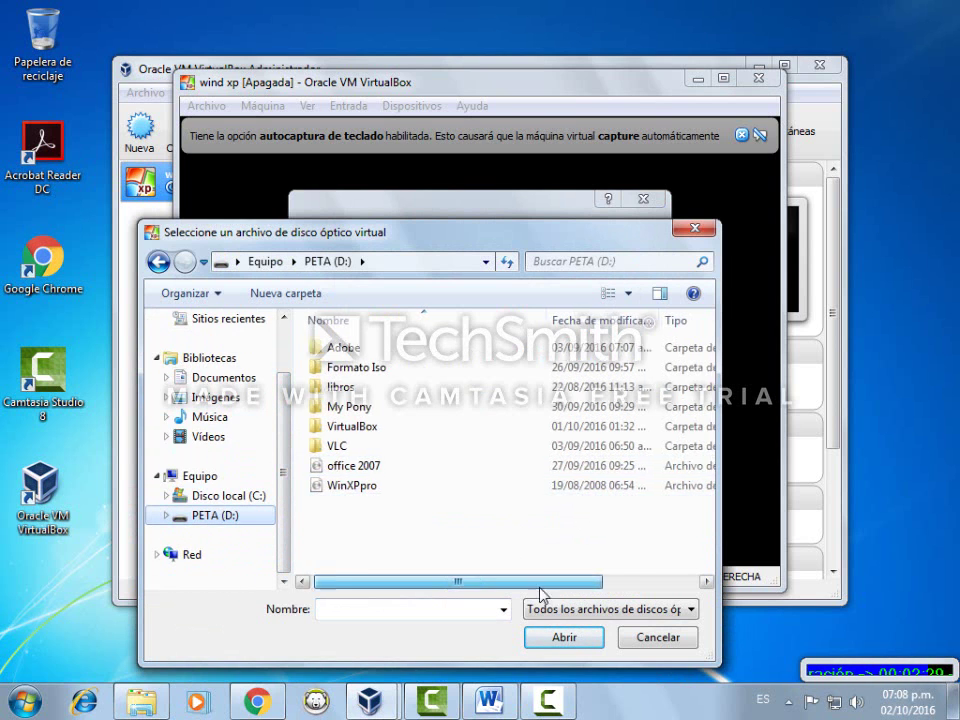
pyautogui.moveTo(540, 583); pyautogui.dragTo(606, 542)
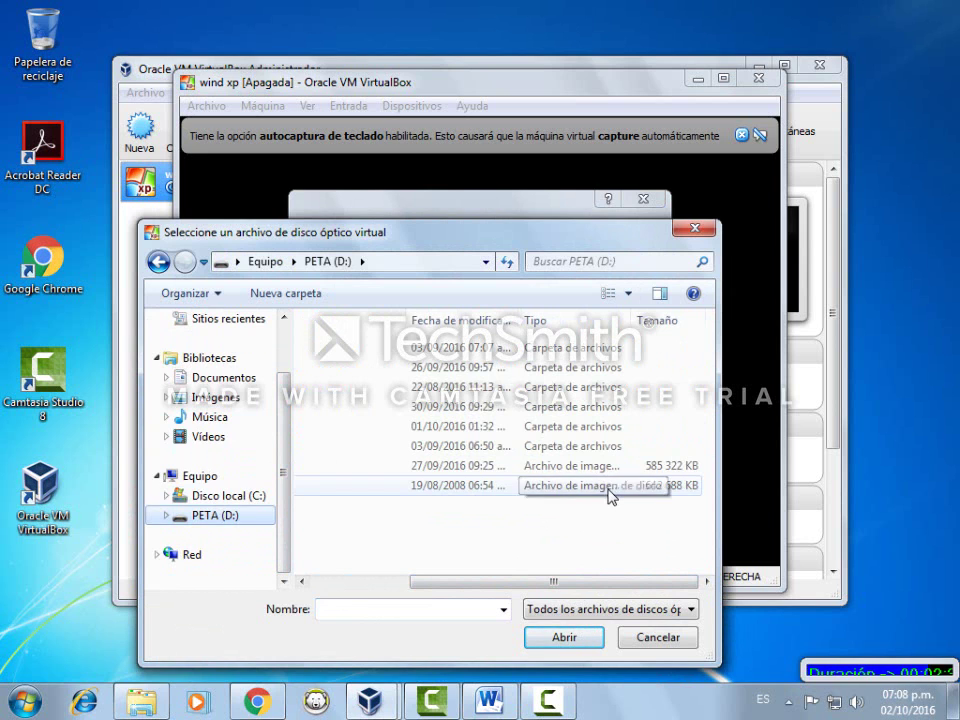
pyautogui.click(610, 490)
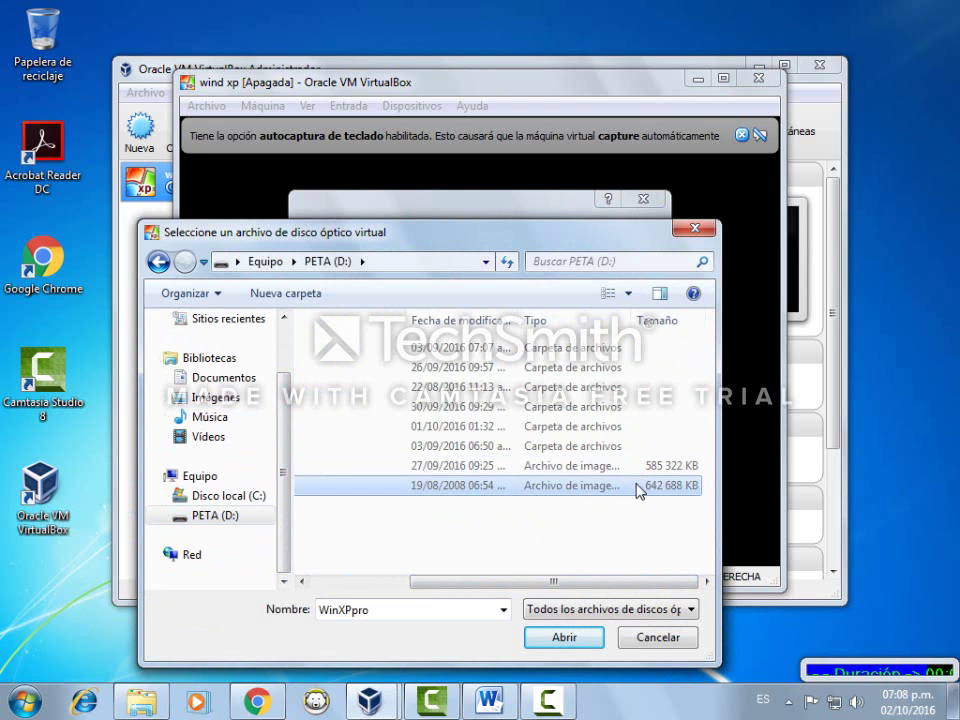
pyautogui.click(565, 639)
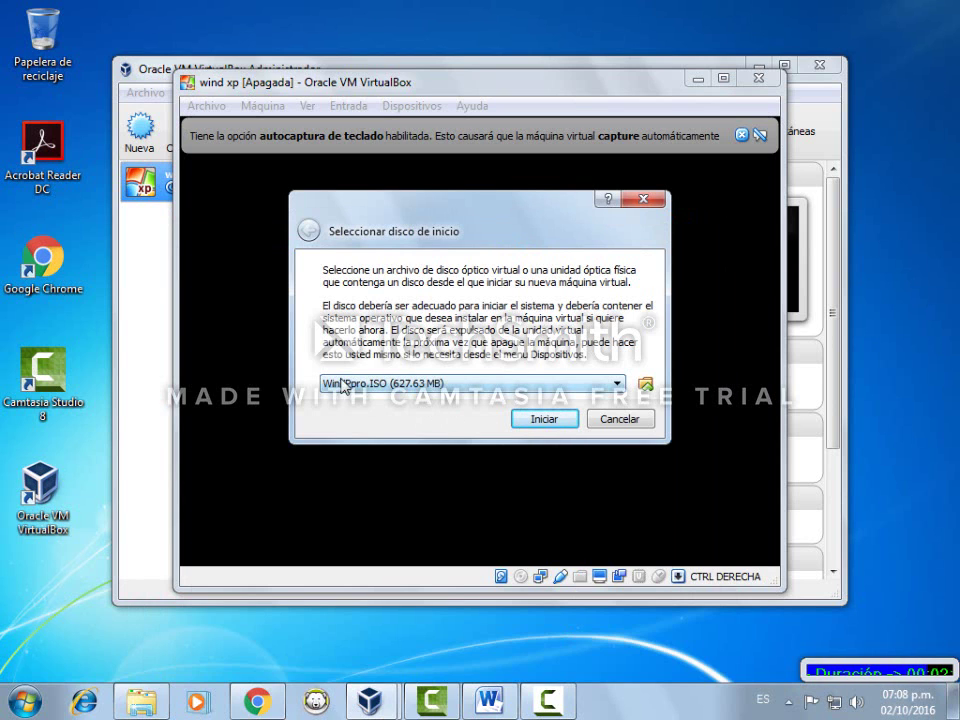
pyautogui.click(545, 420)
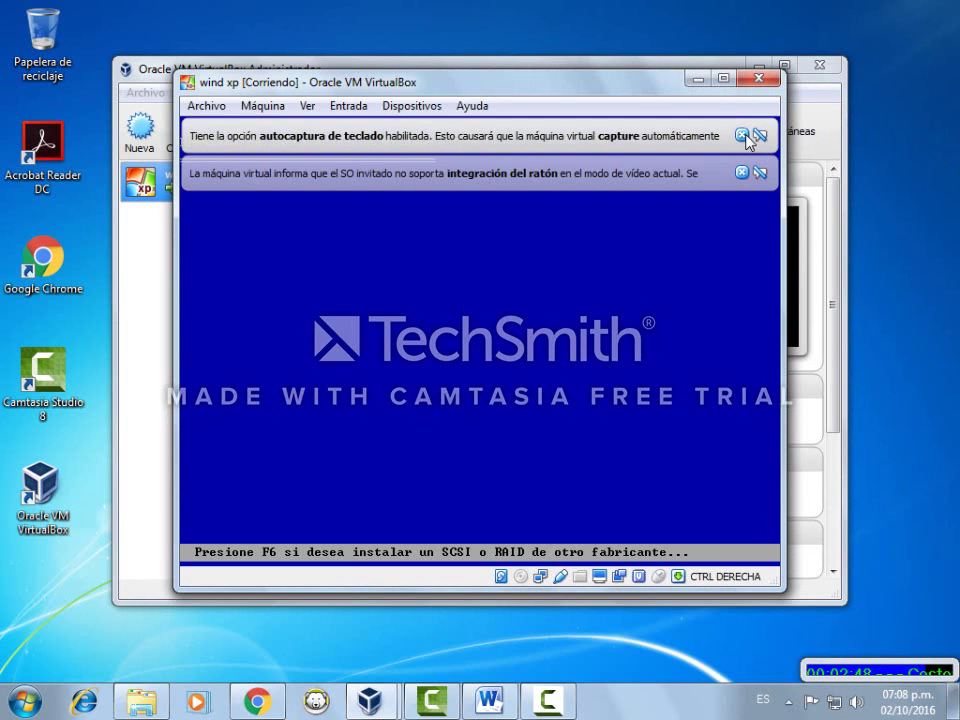
# Dismiss the notice bars, switch to scaled mode and maximize the VM window while setup loads
pyautogui.click(741, 134)
pyautogui.click(741, 135)
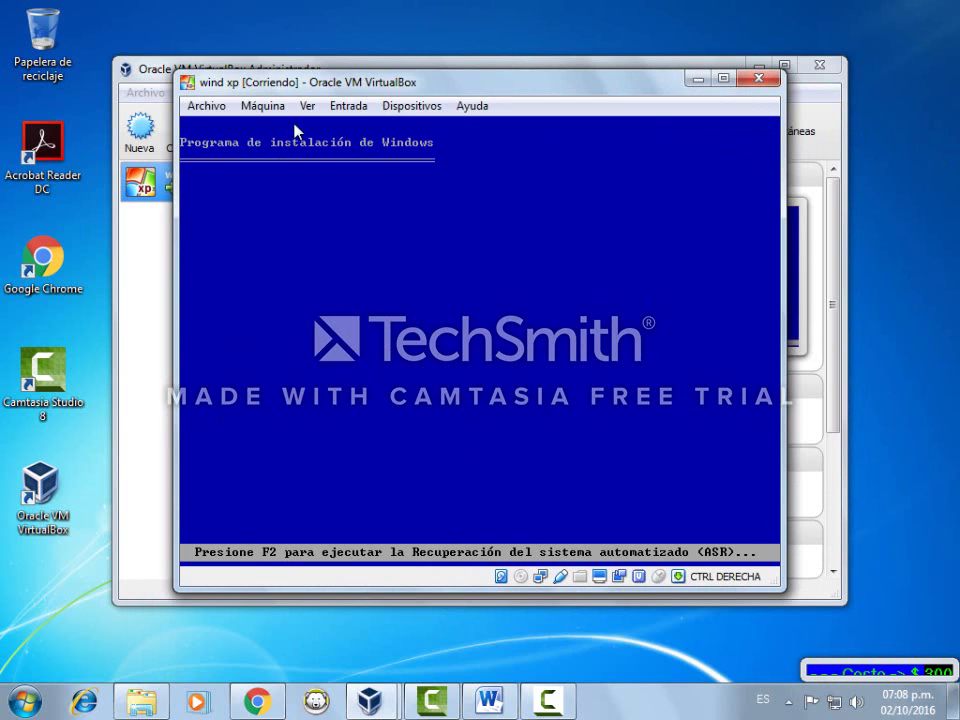
pyautogui.click(723, 79)
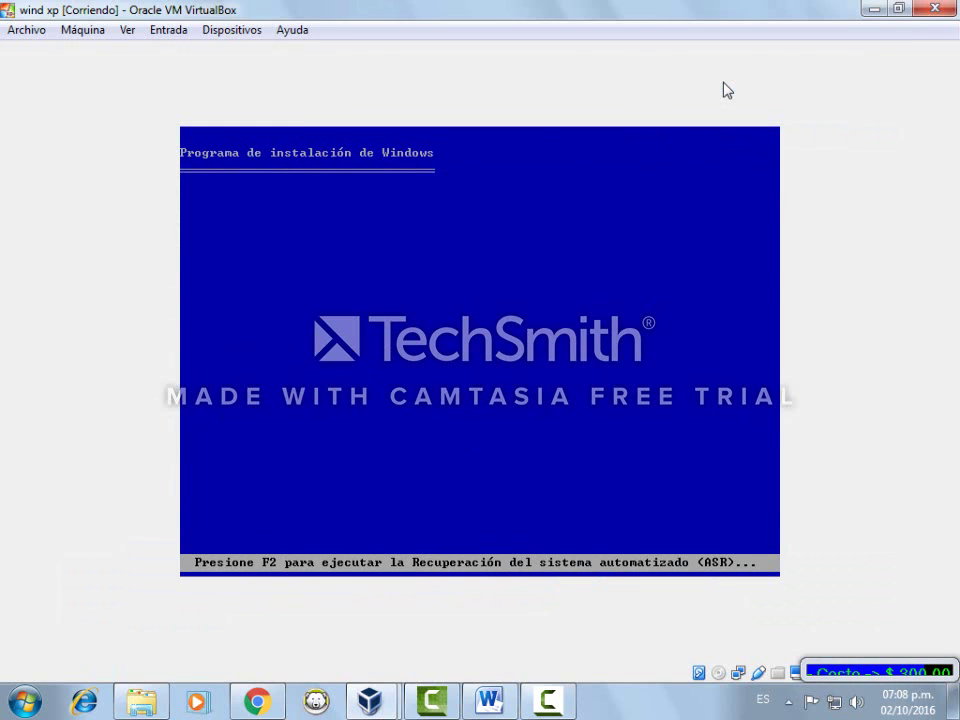
pyautogui.click(40, 29)
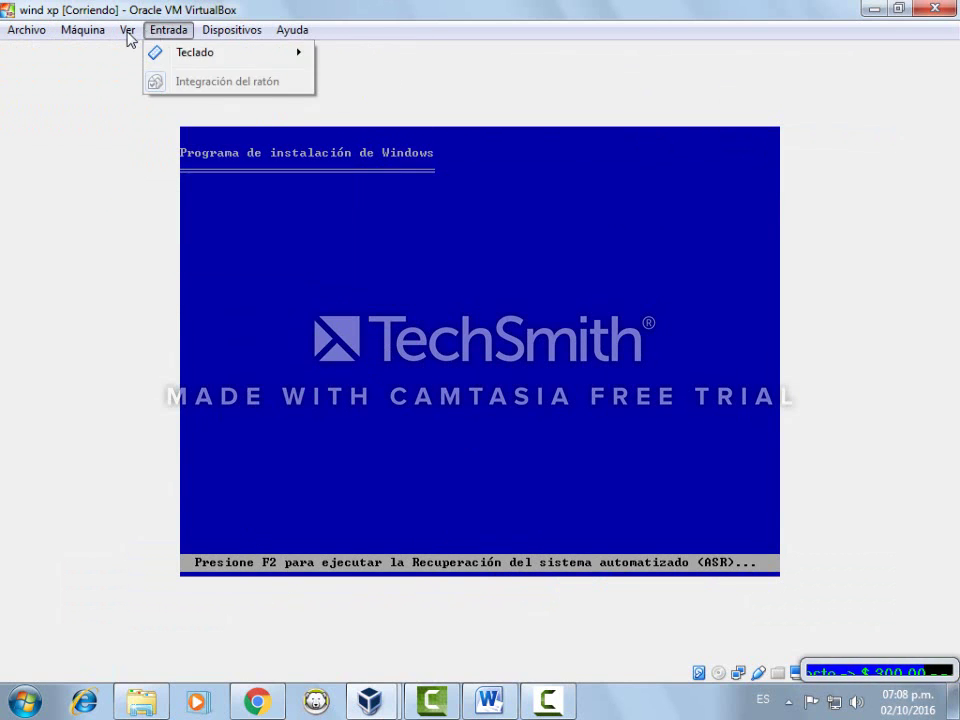
pyautogui.click(170, 94)
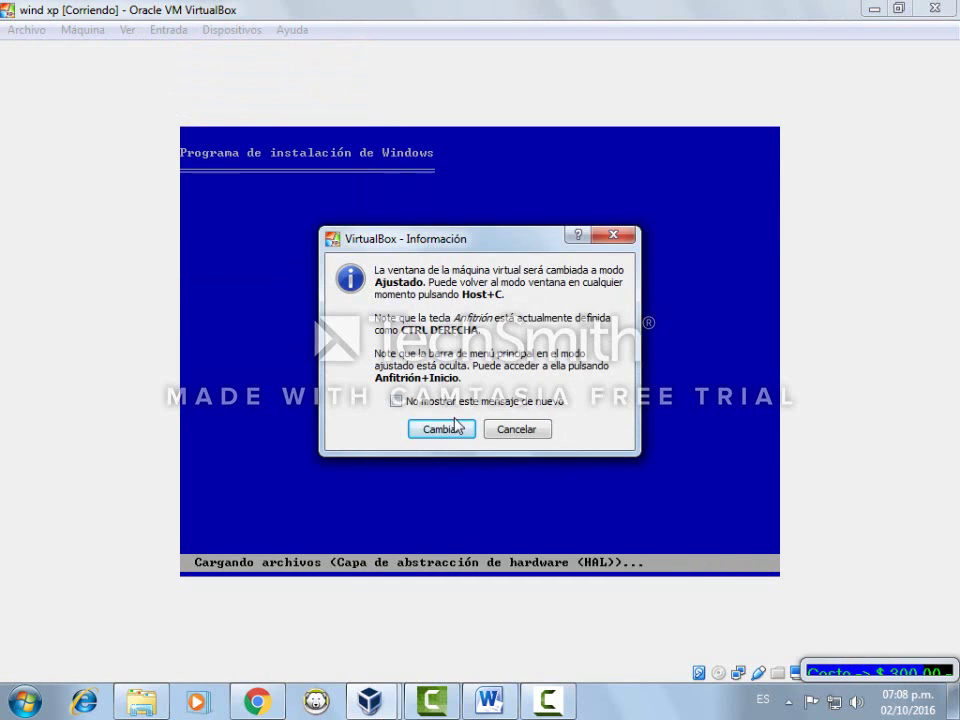
pyautogui.click(455, 427)
pyautogui.click(724, 99)
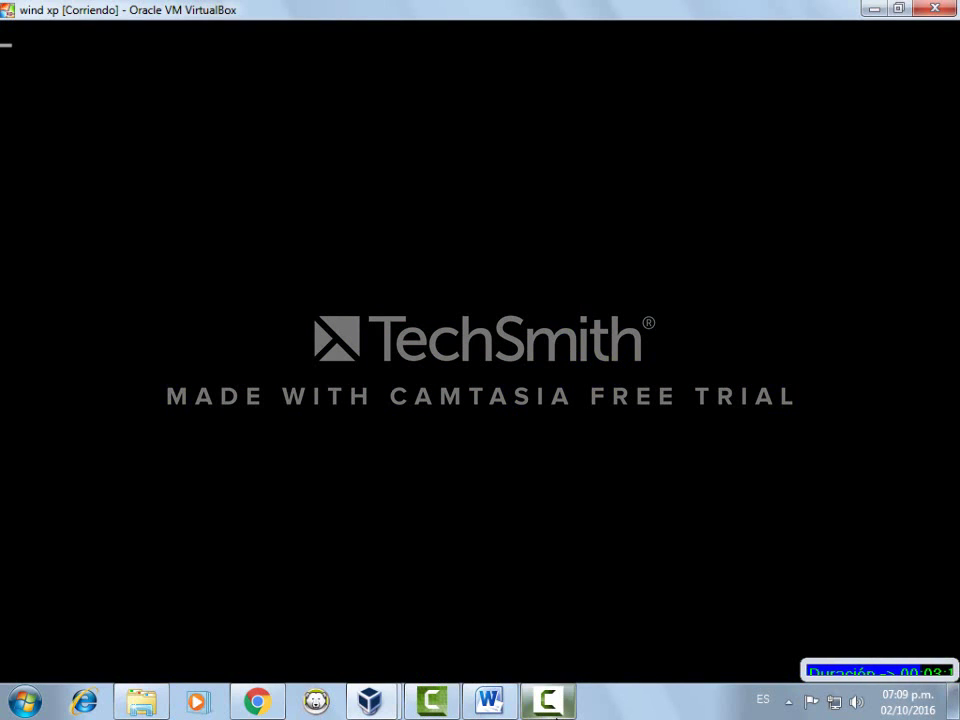
pyautogui.moveTo(556, 710)
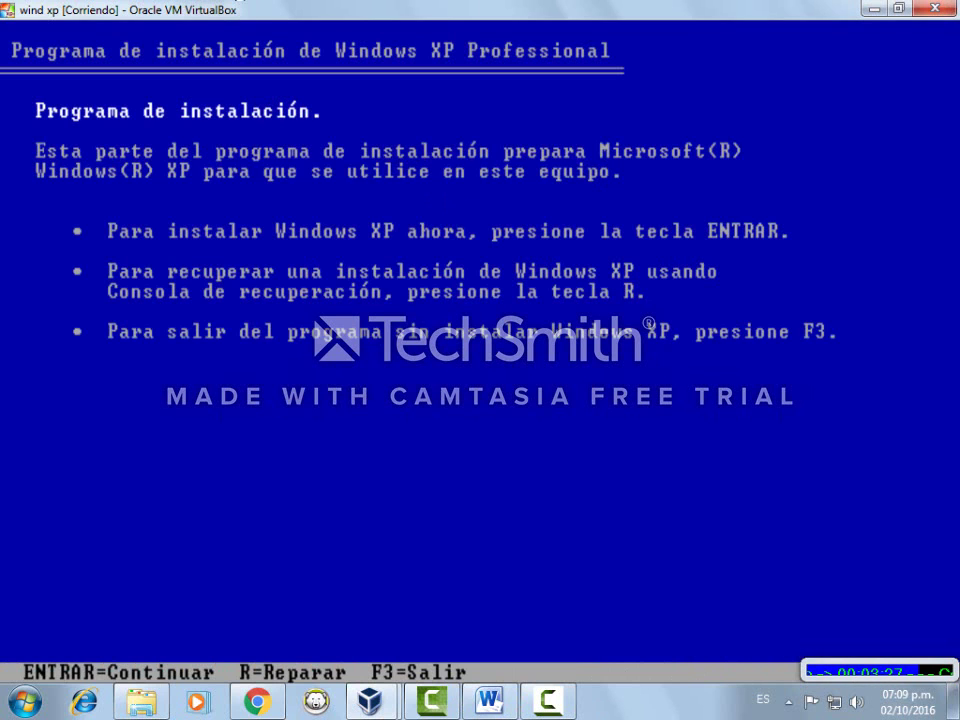
# Begin setup, accept the license with F8, and use the 10237 MB unpartitioned space formatted as NTFS
pyautogui.press('Return')
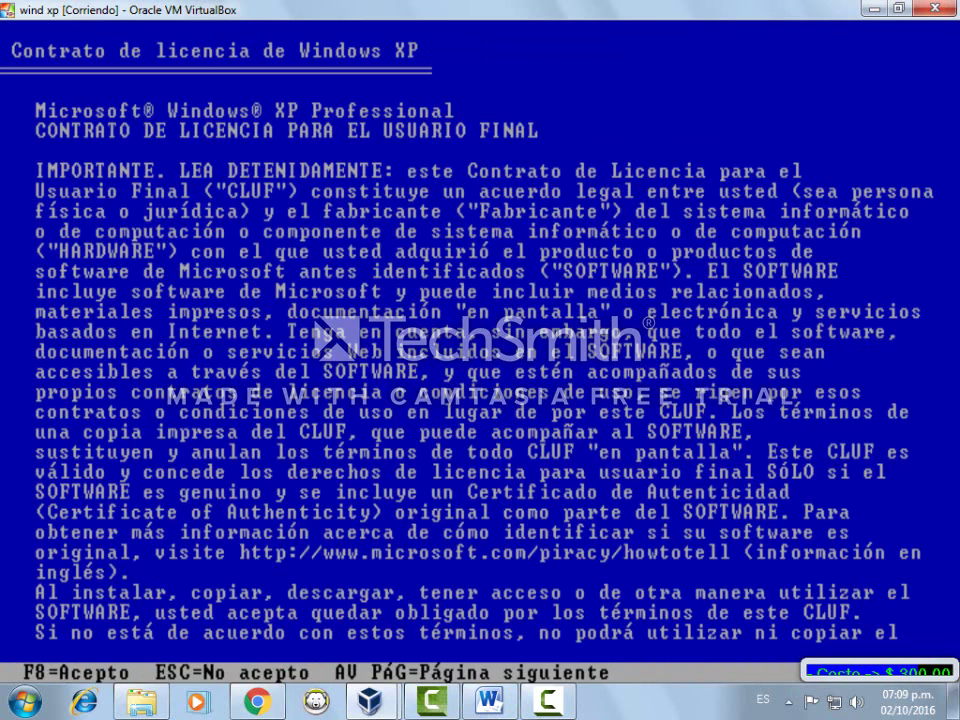
pyautogui.press('F8')
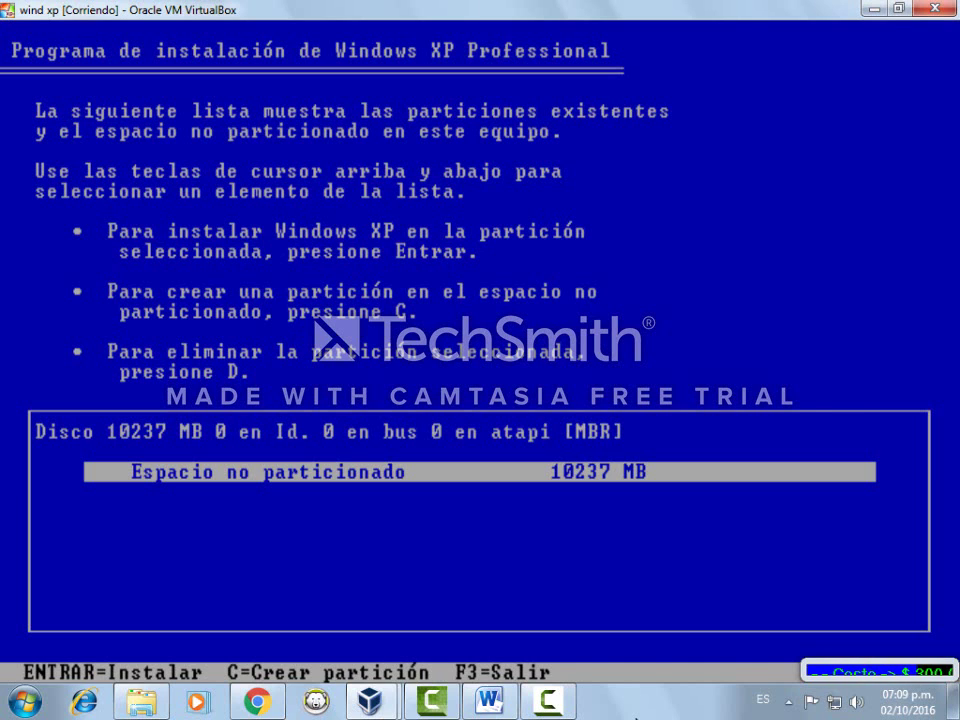
pyautogui.press('Return')
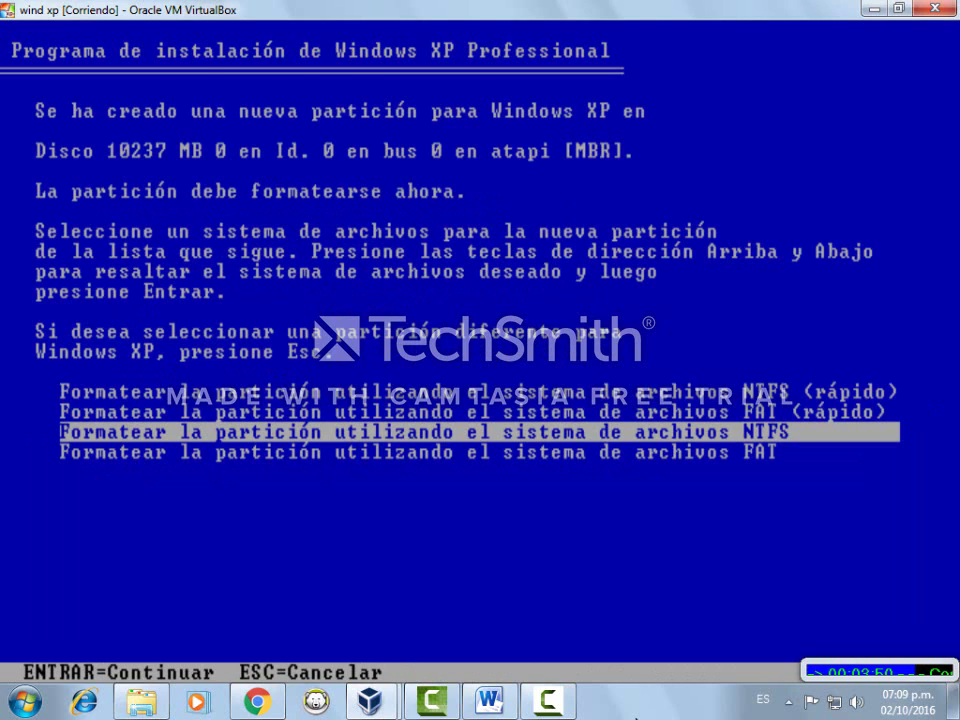
pyautogui.press('Return')
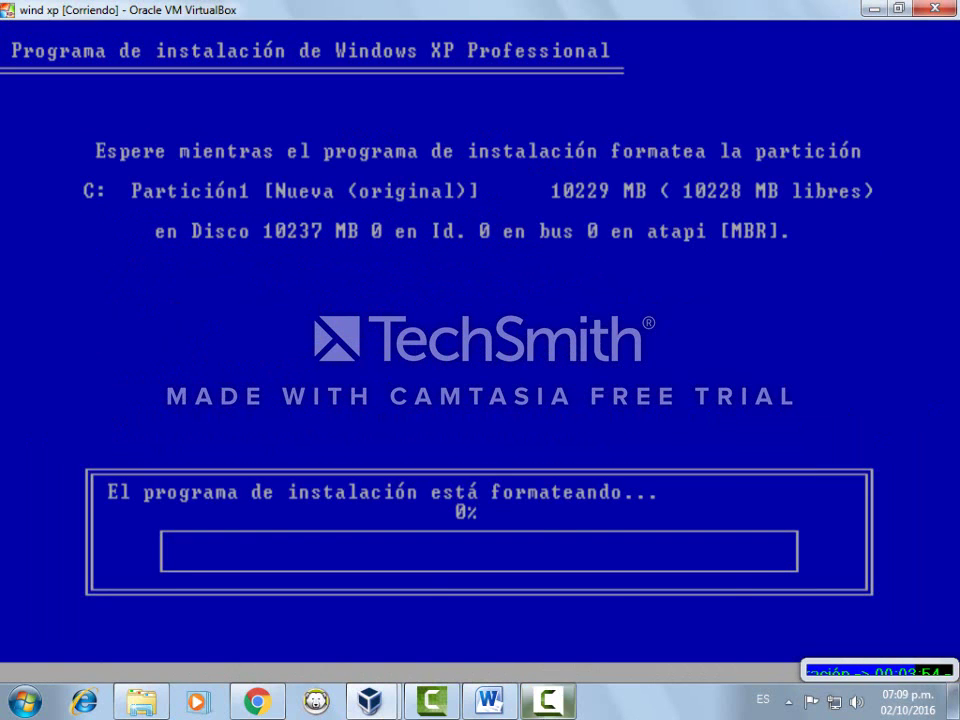
# Wait while setup formats the partition and copies files until the machine restarts
pyautogui.click(547, 701)
pyautogui.click(869, 612)
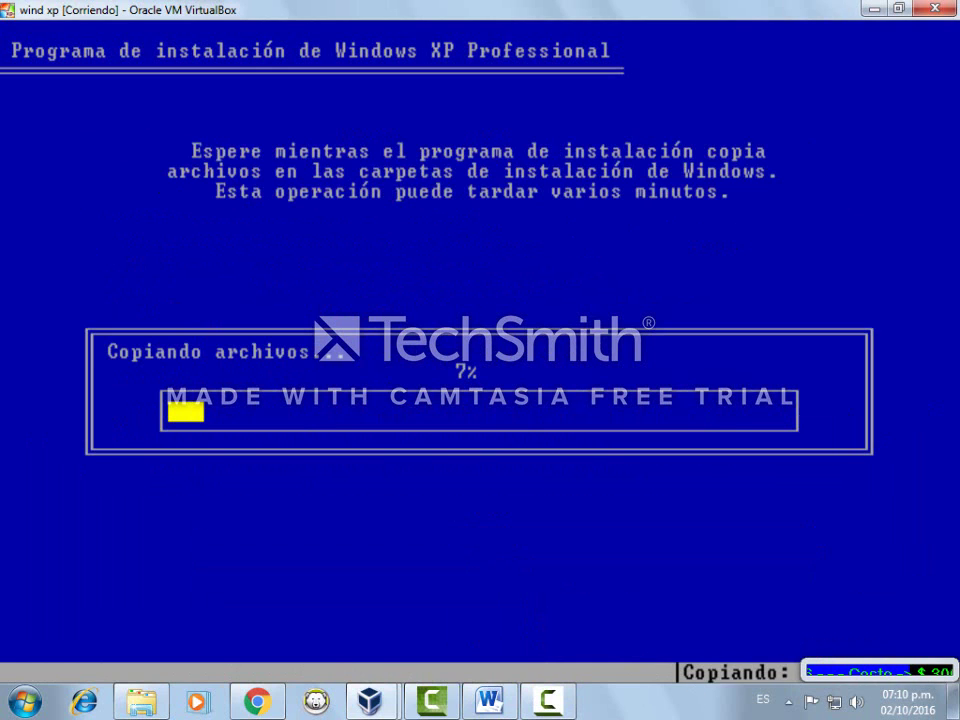
pyautogui.moveTo(567, 707)
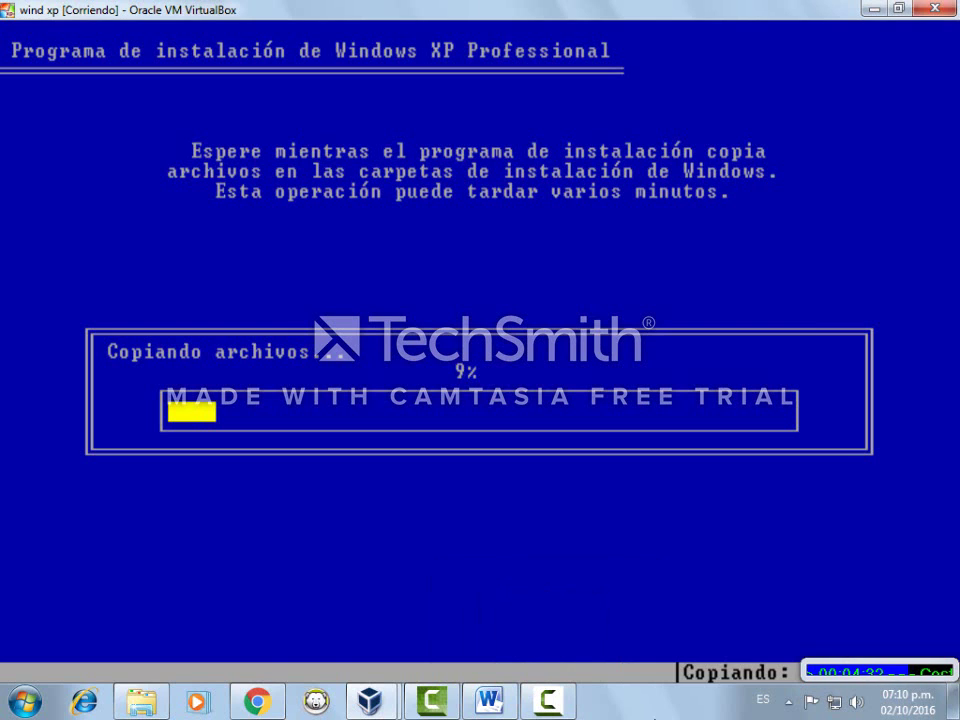
pyautogui.click(572, 705)
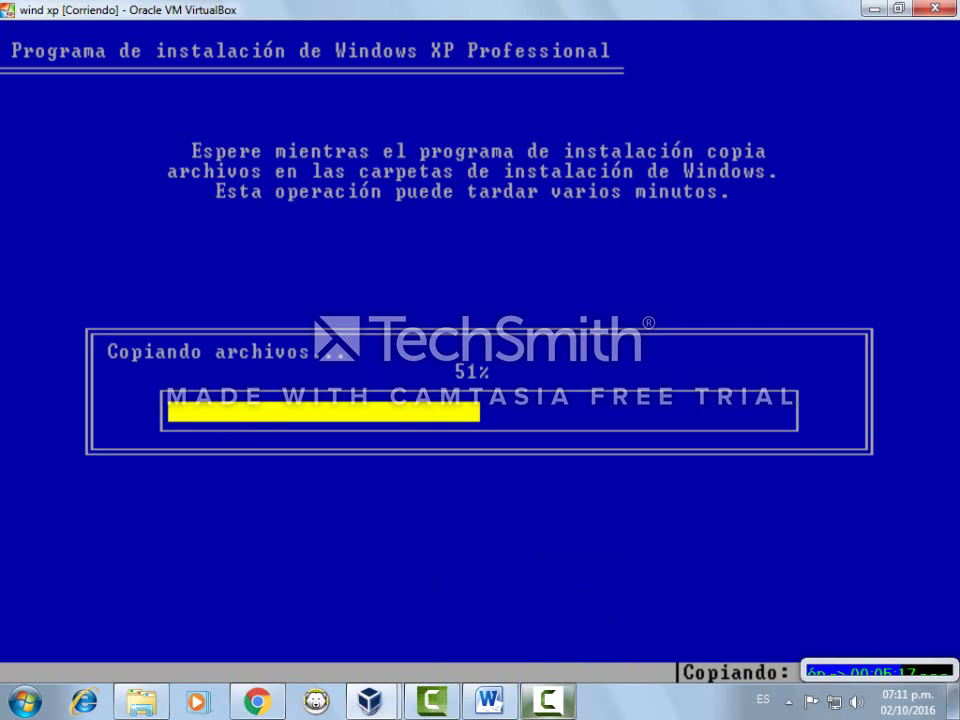
pyautogui.moveTo(548, 700)
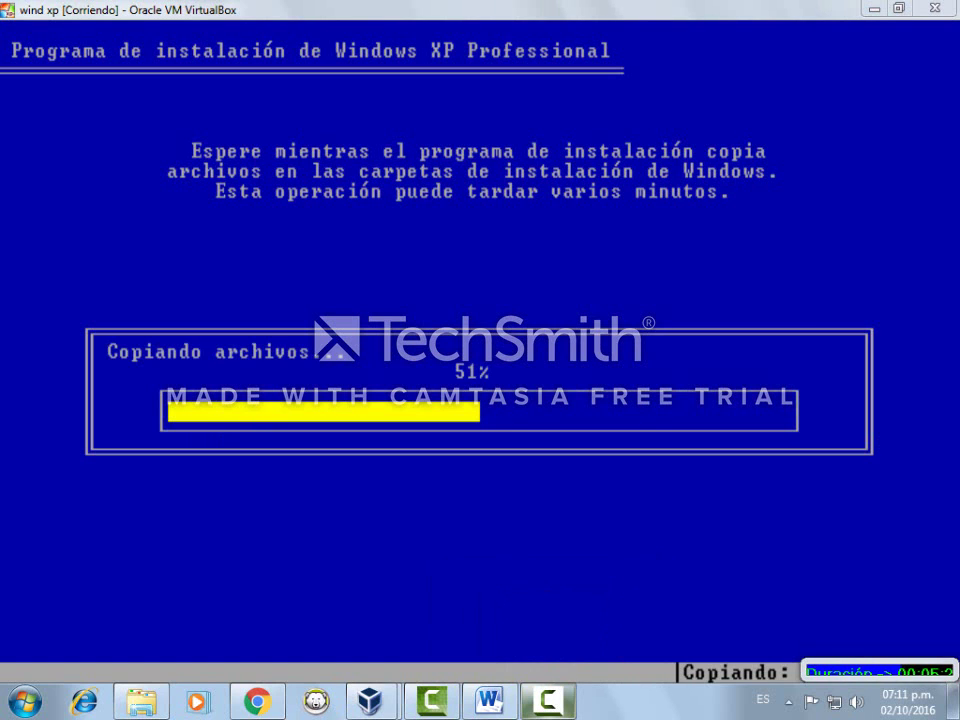
pyautogui.click(556, 711)
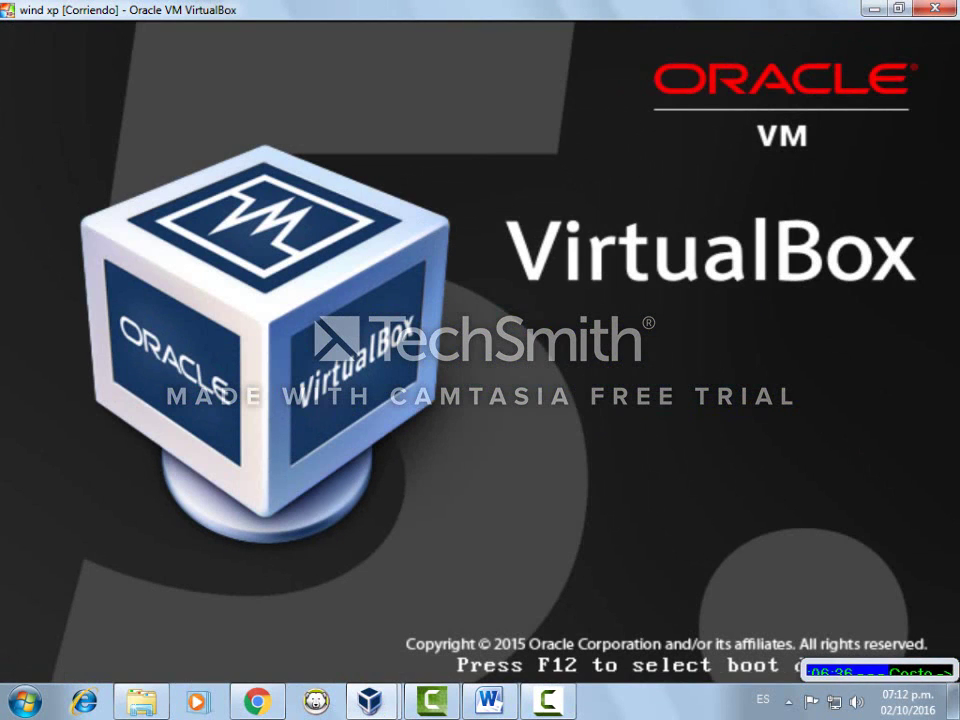
# Wait through the reboot until graphical setup installs devices and reaches Regional and Language Options
pyautogui.click(564, 699)
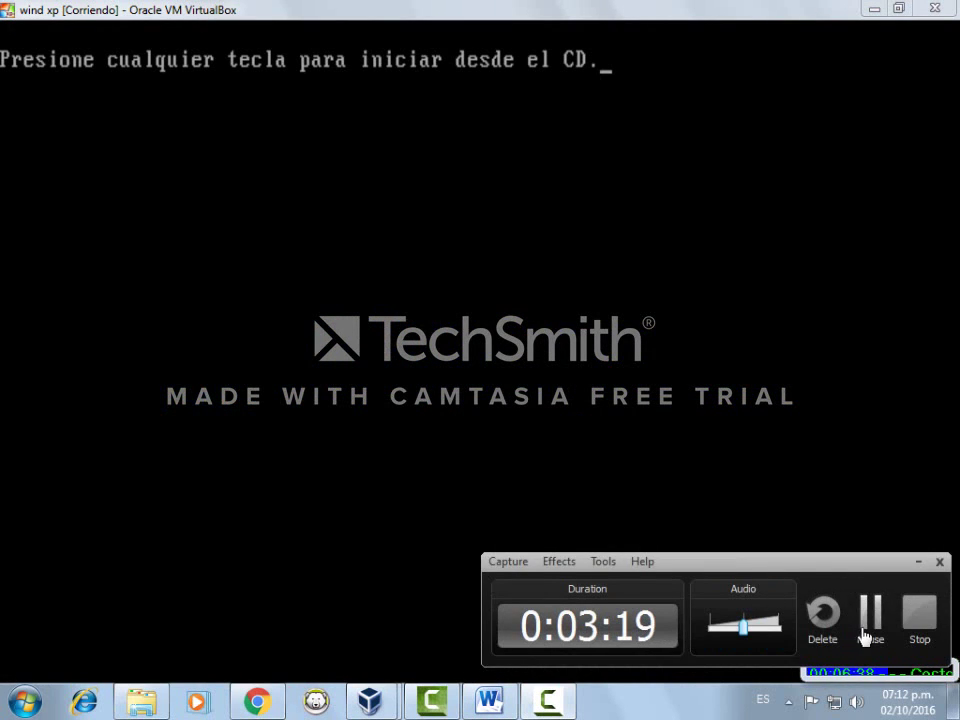
pyautogui.click(866, 637)
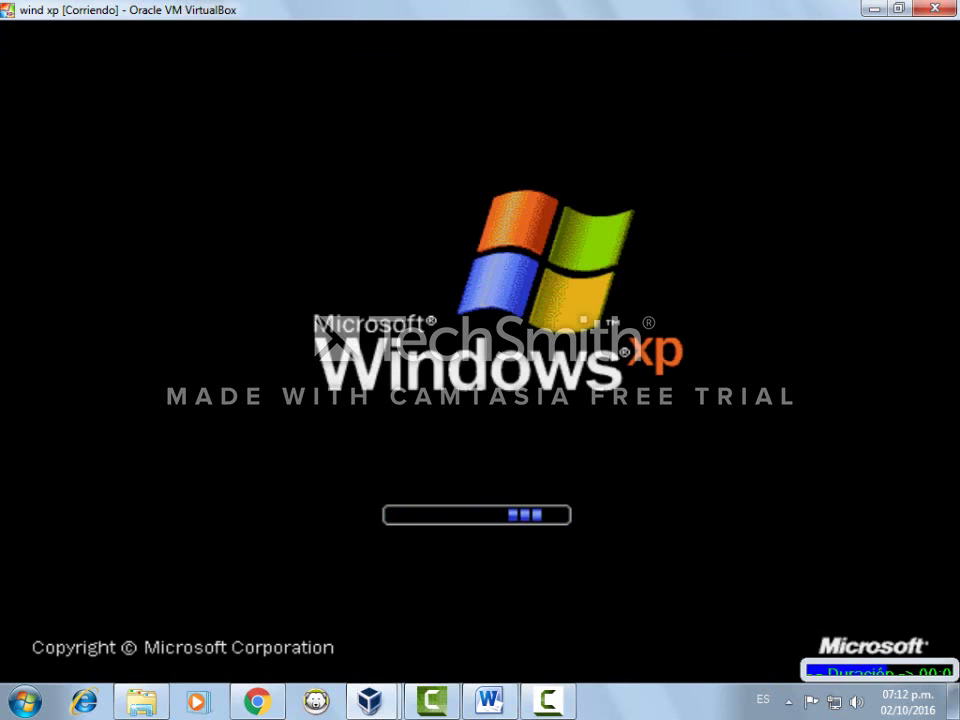
pyautogui.moveTo(547, 714)
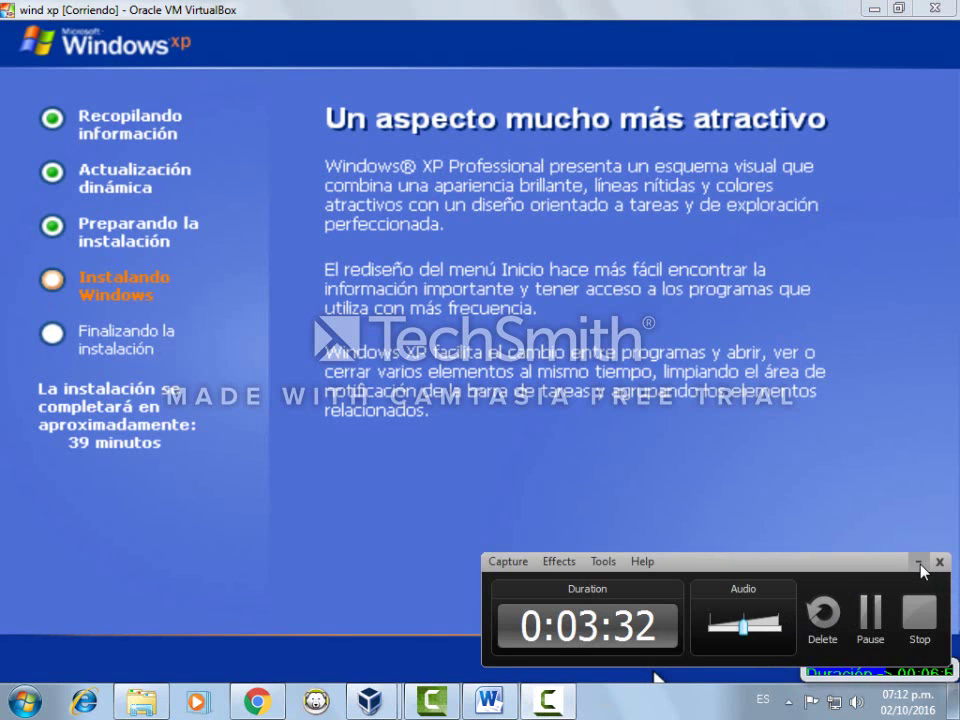
pyautogui.click(919, 565)
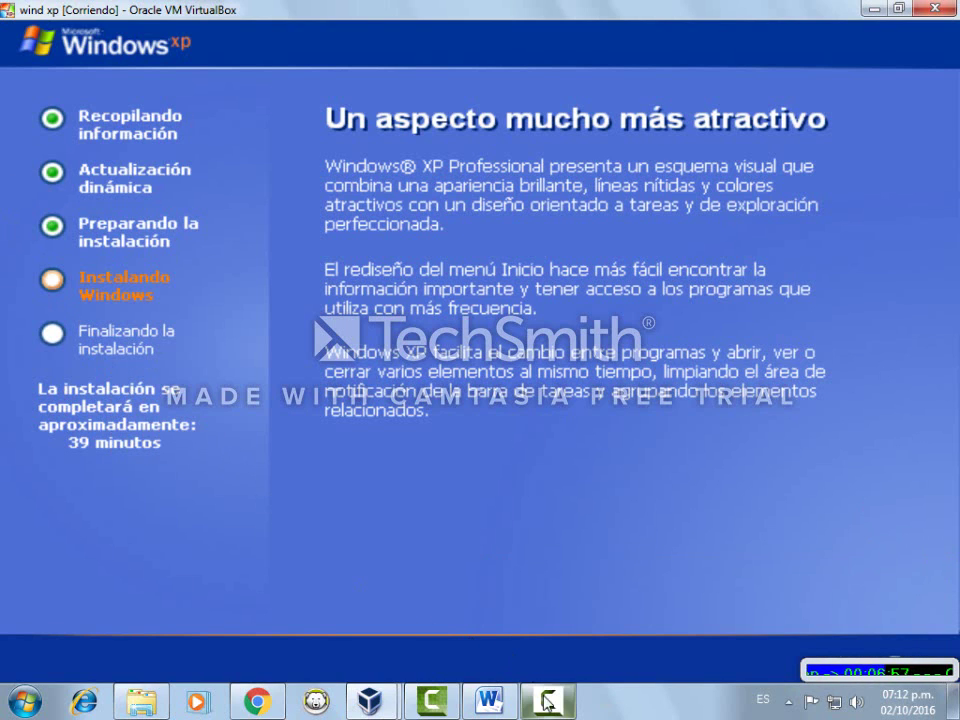
pyautogui.click(876, 670)
pyautogui.click(868, 612)
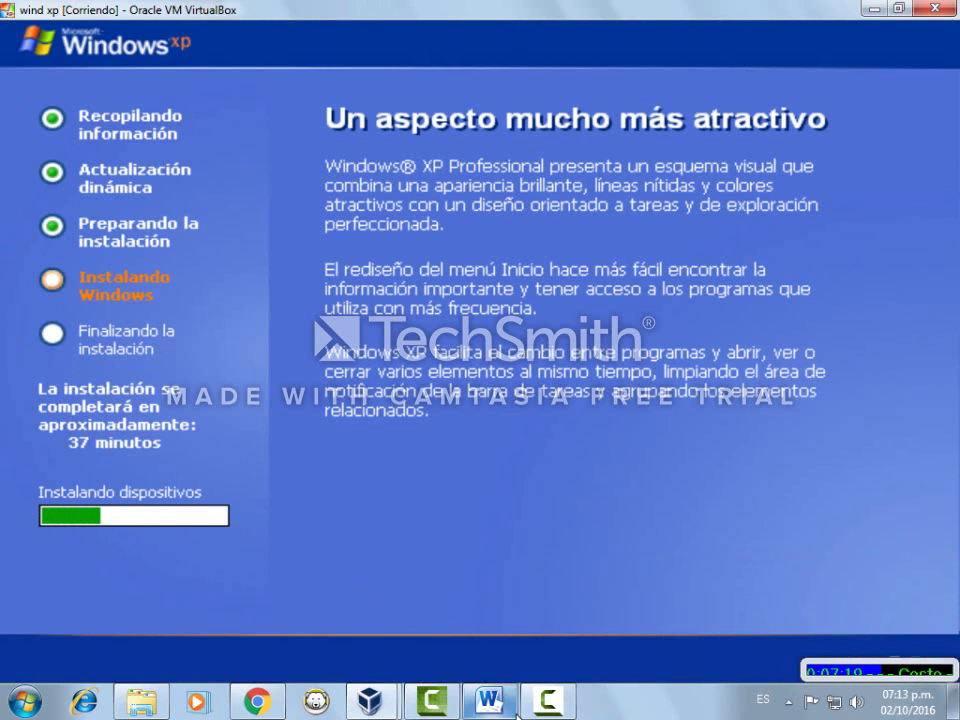
pyautogui.click(876, 671)
# Accept the regional settings and enter owner name 'Equipo 1' and organization 'Sena'
pyautogui.click(884, 674)
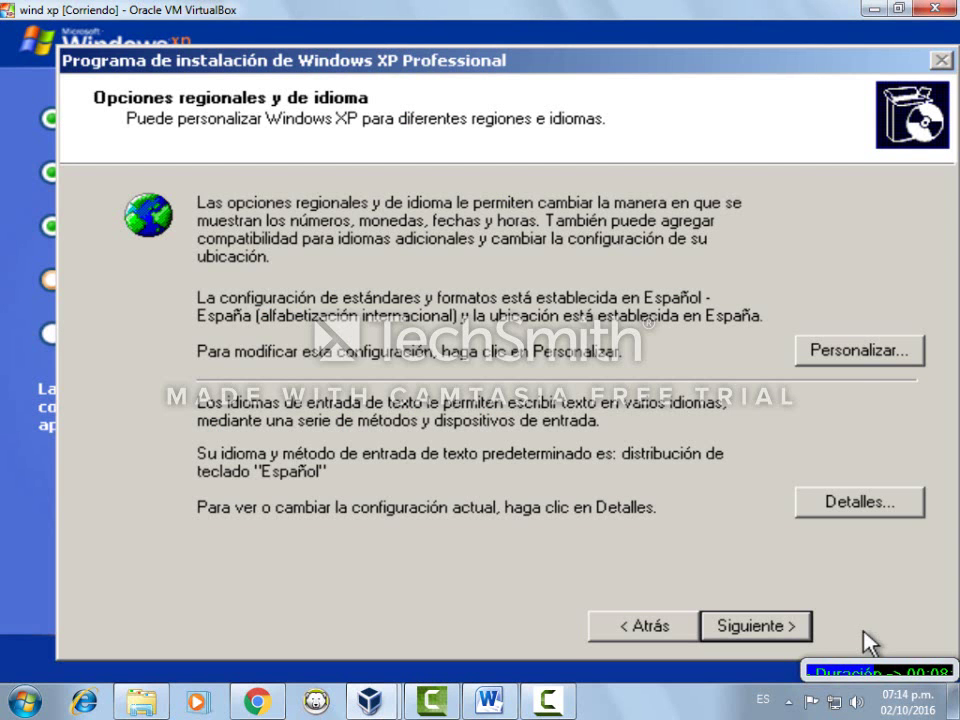
pyautogui.click(763, 627)
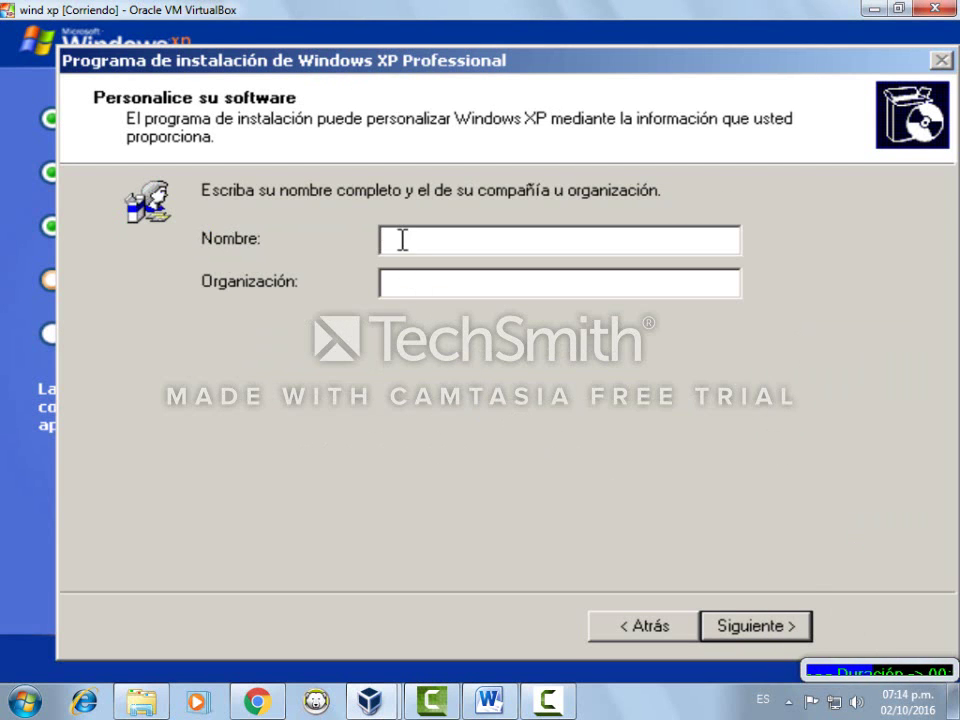
pyautogui.write('Equ')
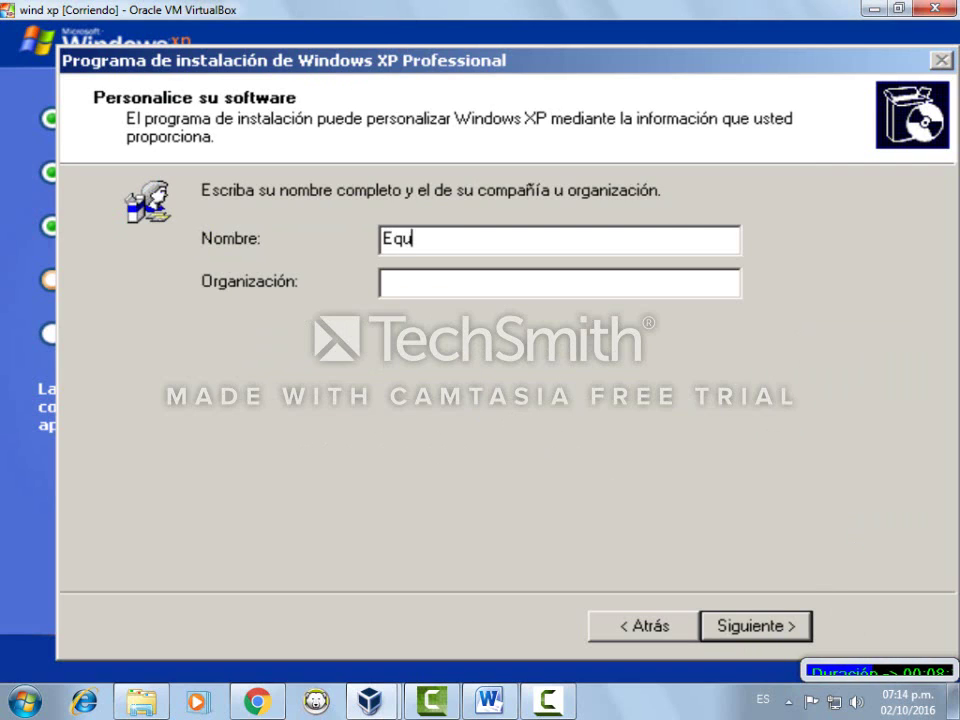
pyautogui.write('ipo 1')
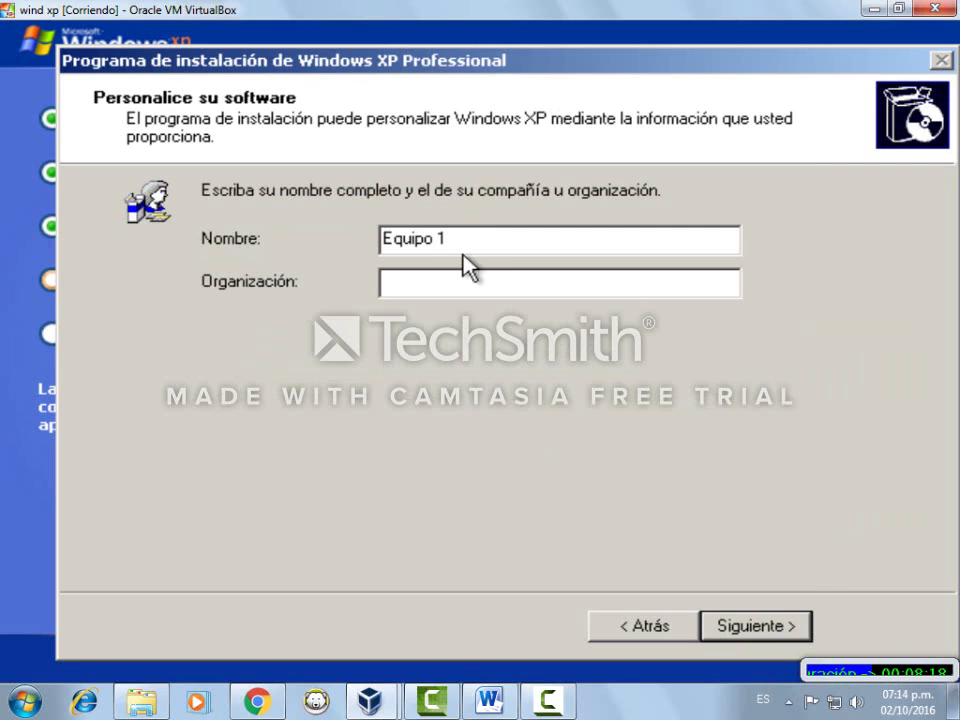
pyautogui.click(471, 280)
pyautogui.write('Sena')
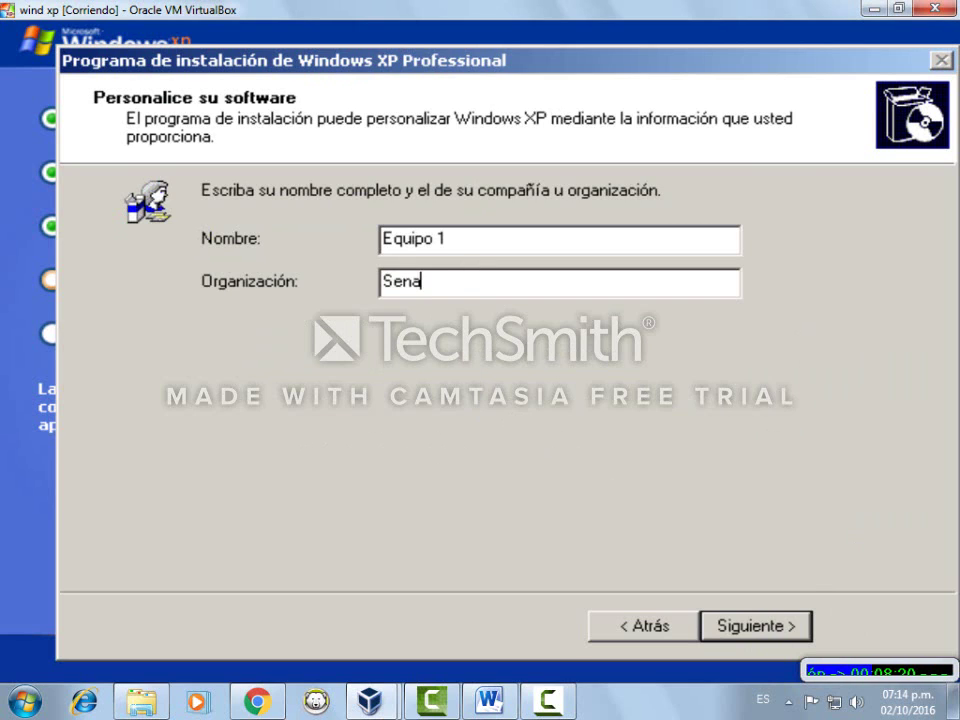
pyautogui.press('Return')
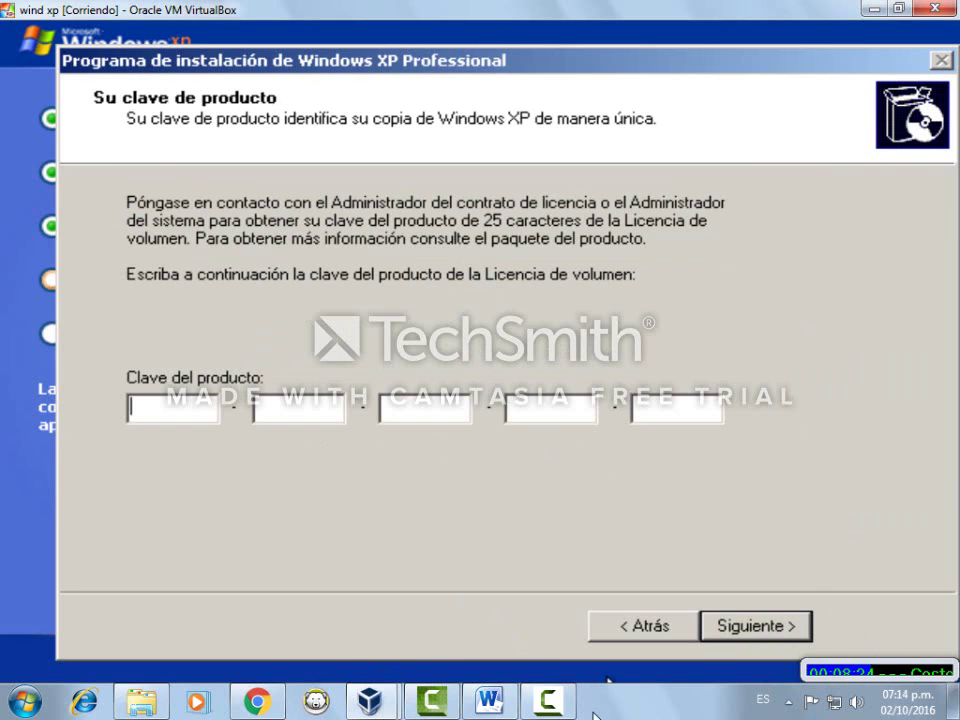
# Switch over to the Word notes document
pyautogui.click(547, 700)
pyautogui.click(868, 621)
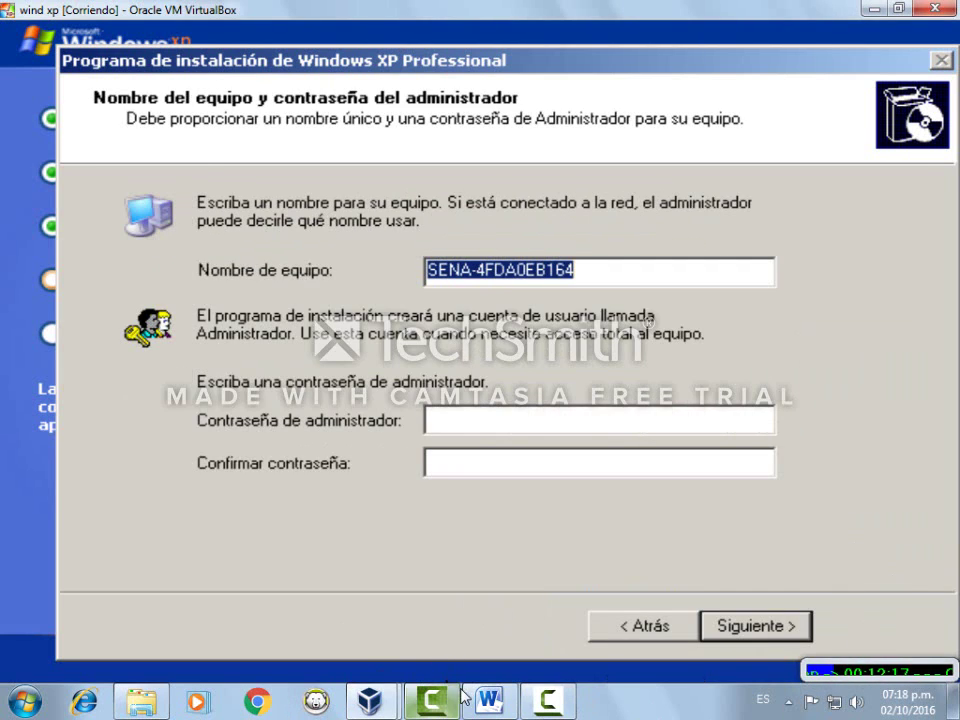
pyautogui.click(488, 700)
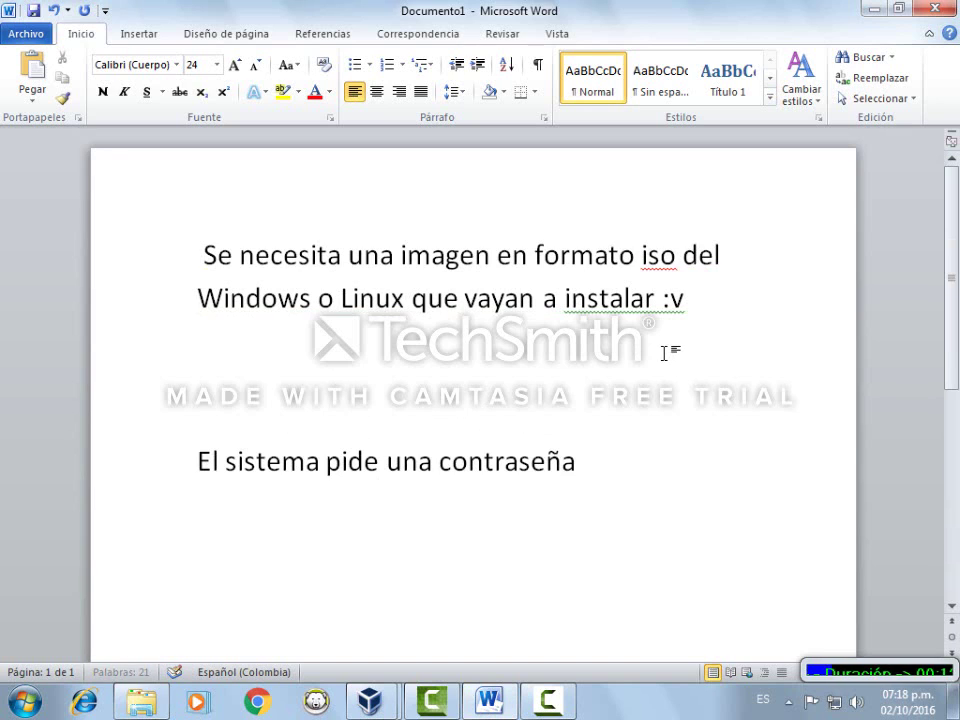
# Continue the note with 'instalación y es la siguiente:' and paste the product key
pyautogui.write('n')
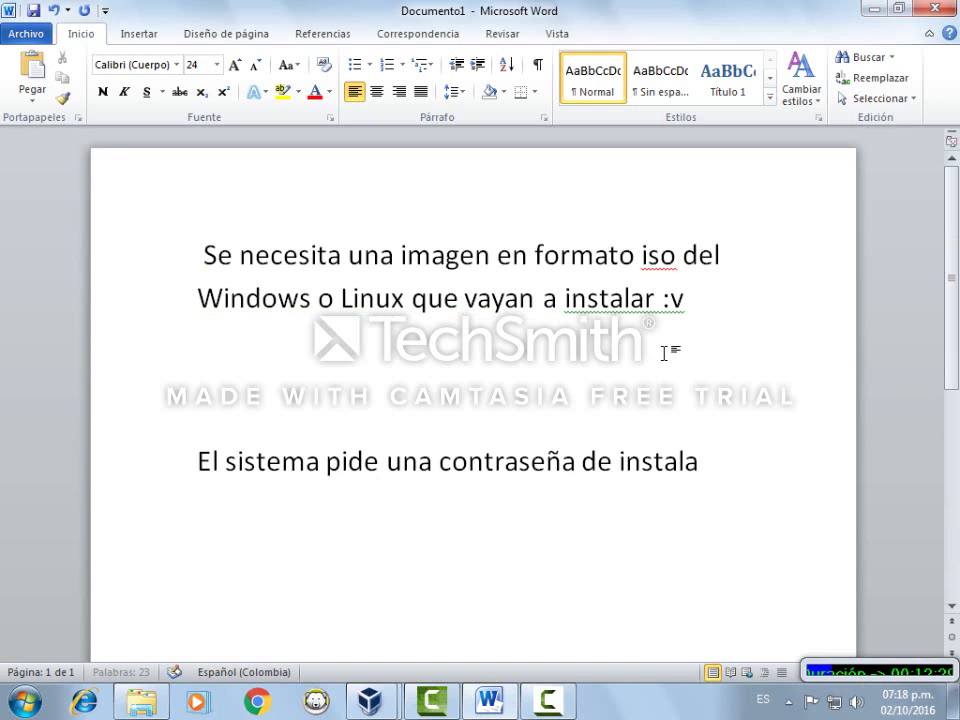
pyautogui.write('stalación y es')
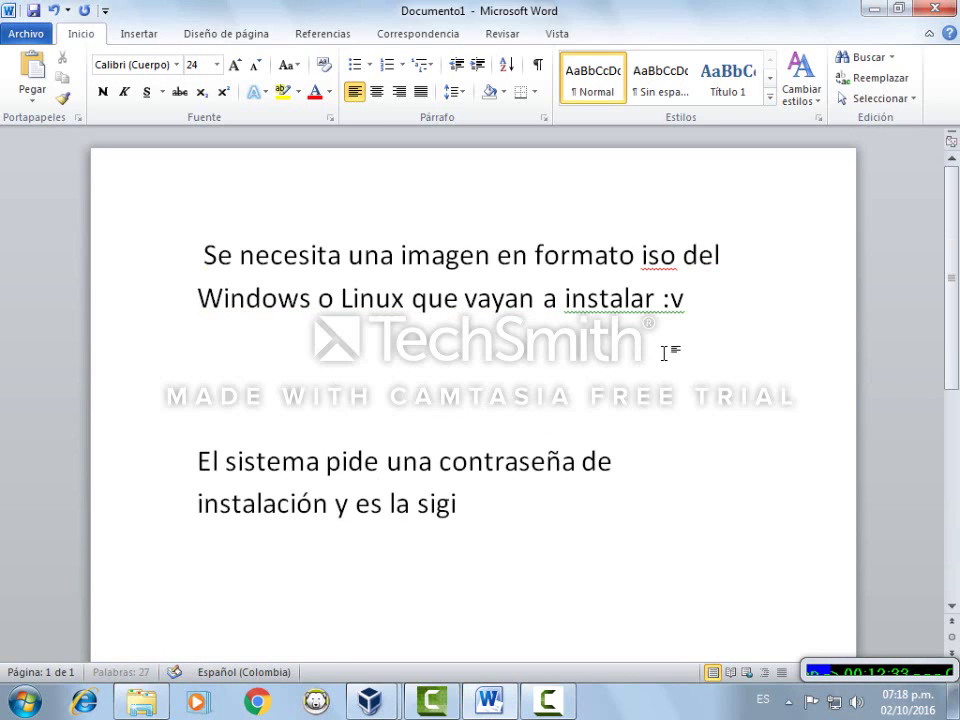
pyautogui.write(' la sigui')
pyautogui.press('BackSpace')
pyautogui.write('ui')
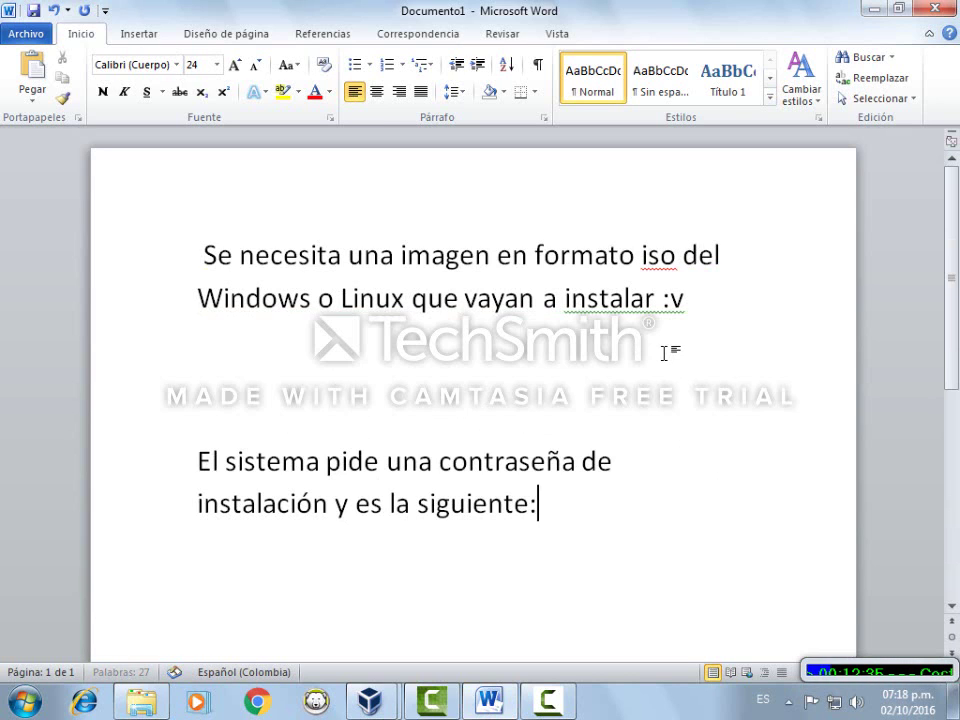
pyautogui.hotkey('ctrl', 'v')
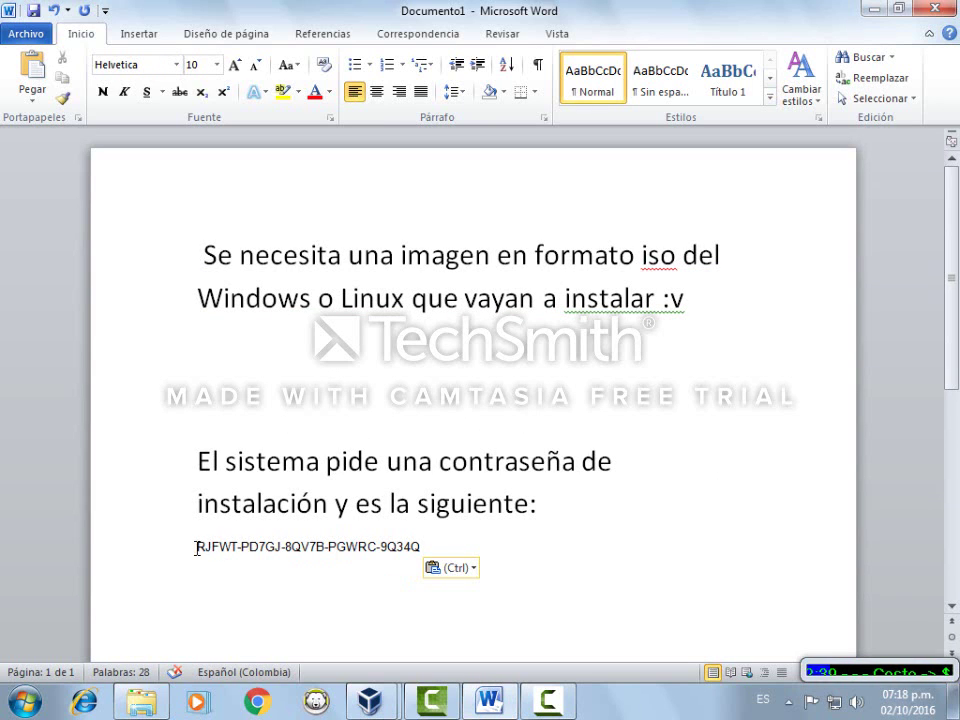
# Format the pasted product key line as bold, size 22
pyautogui.moveTo(197, 548); pyautogui.dragTo(431, 564)
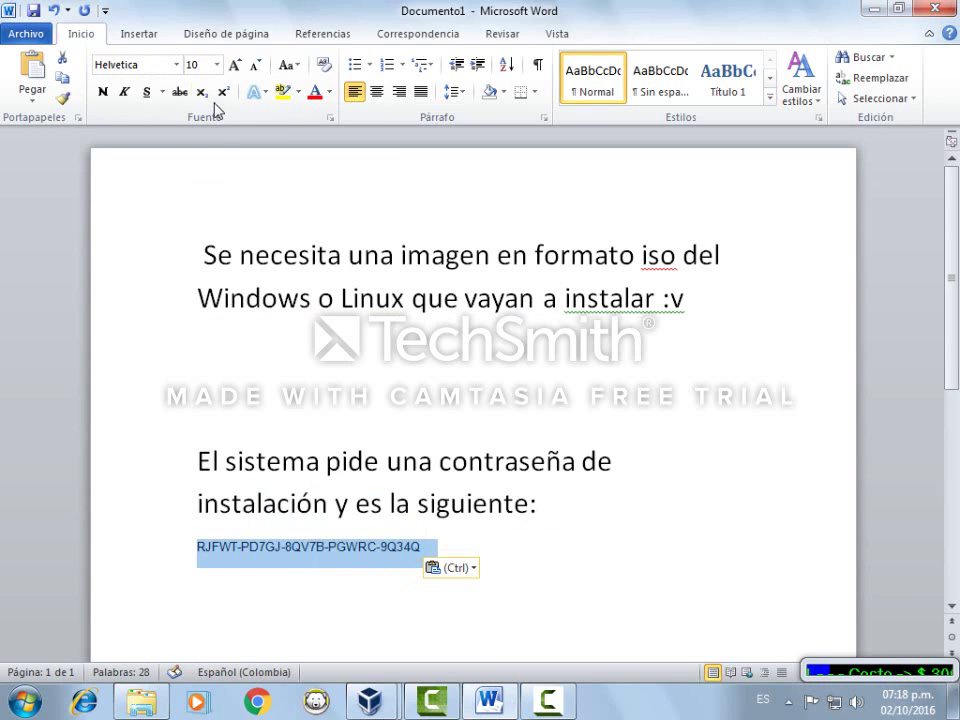
pyautogui.click(216, 64)
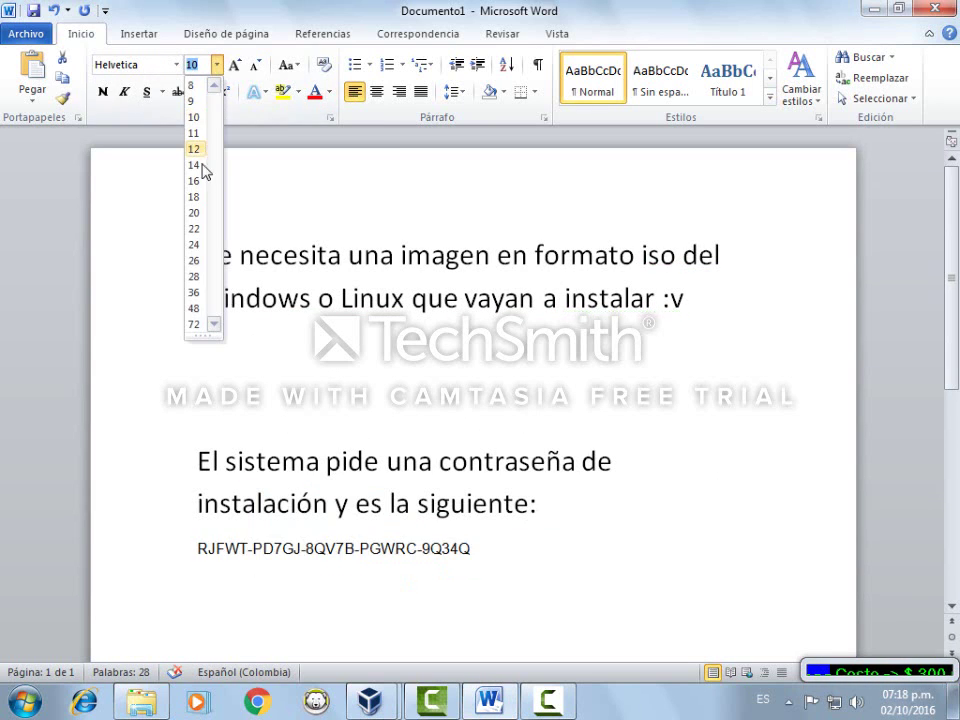
pyautogui.click(196, 229)
pyautogui.click(103, 92)
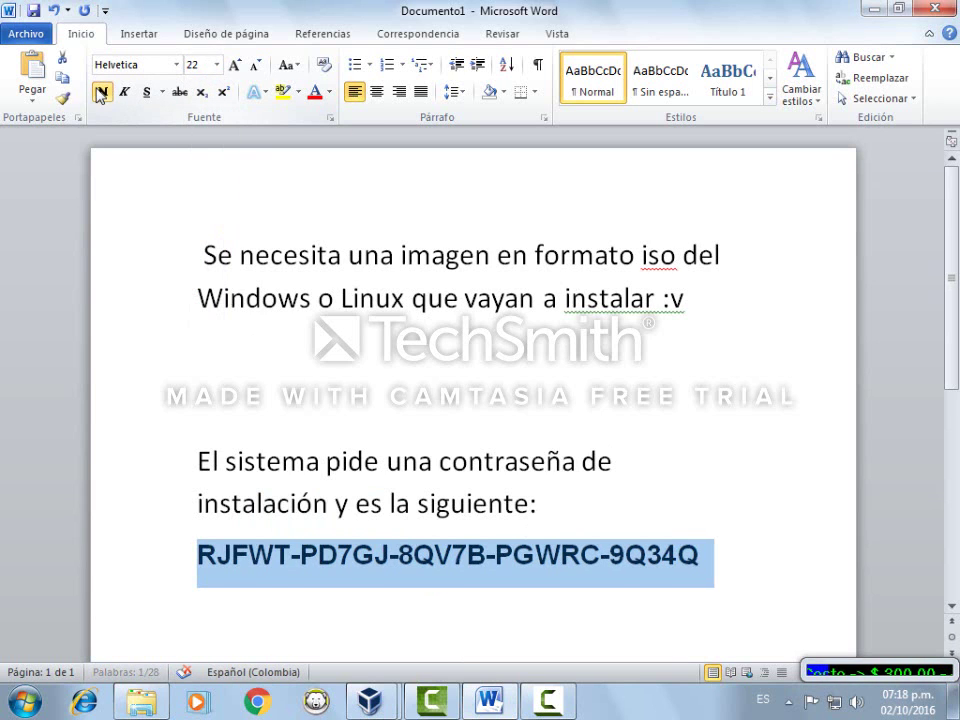
pyautogui.click(760, 552)
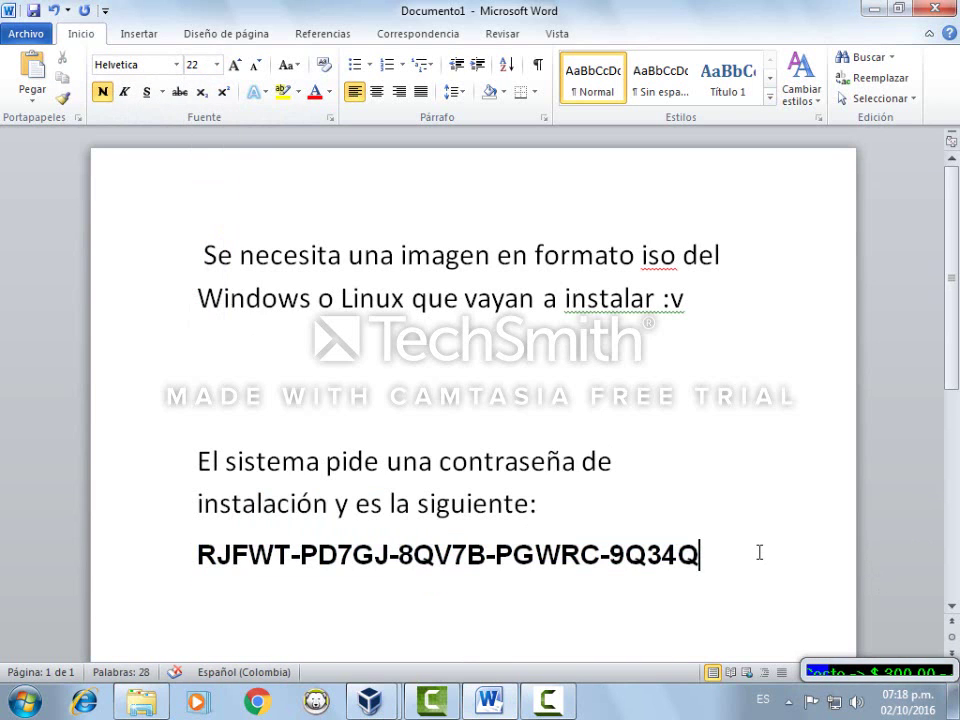
# Add '(solo las letras y los números)' inside the parentheses after the key
pyautogui.press('Left')
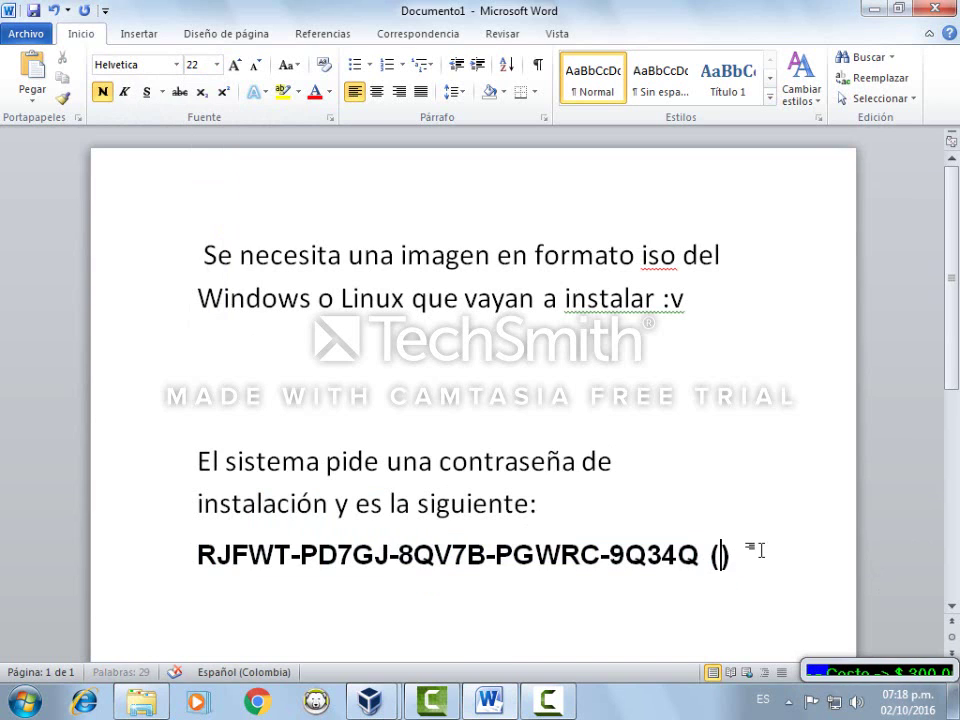
pyautogui.write('solo l')
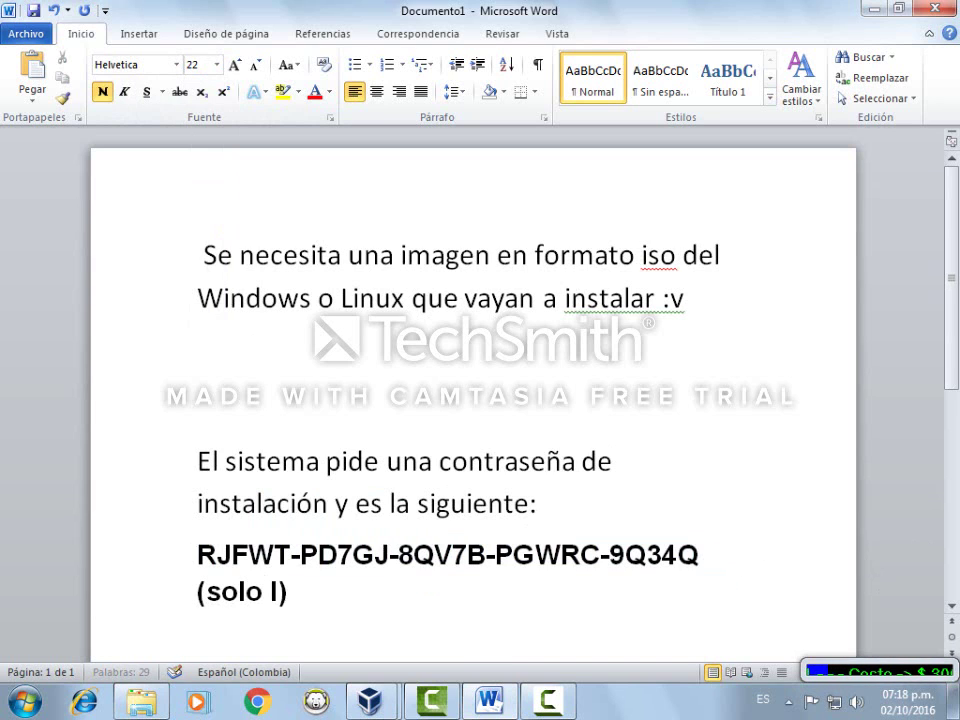
pyautogui.write('as letras y ')
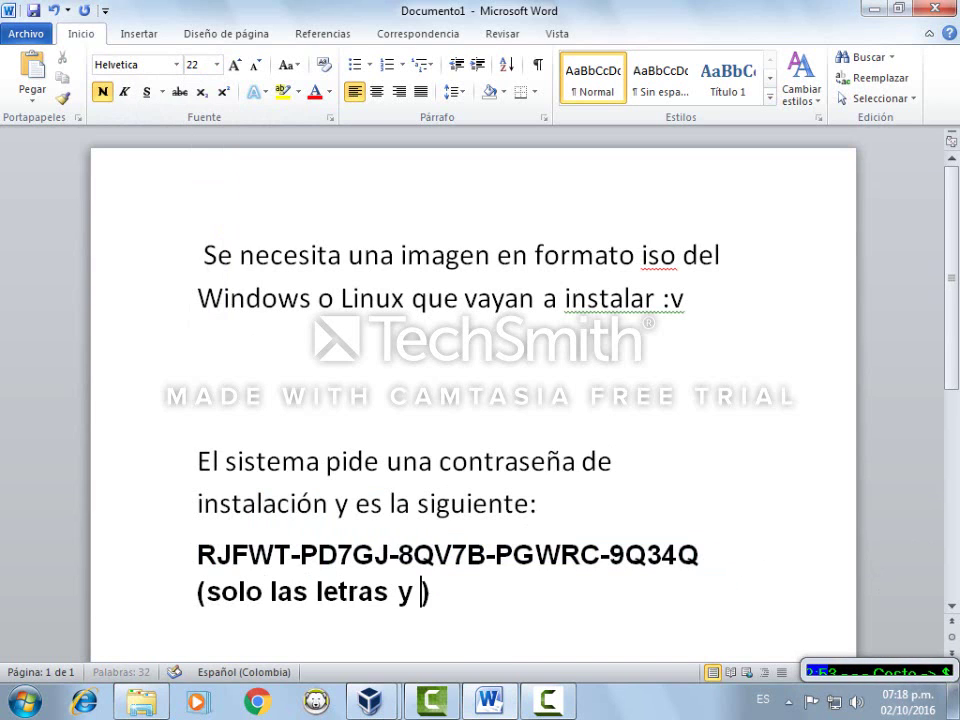
pyautogui.write('los número')
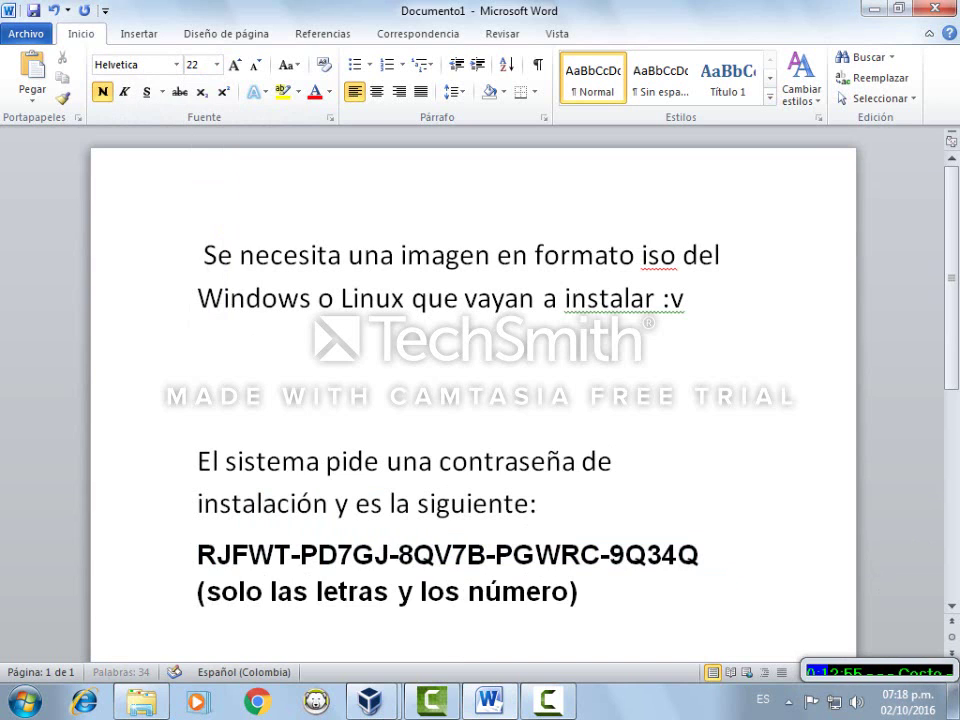
pyautogui.click(595, 598)
pyautogui.write('s')
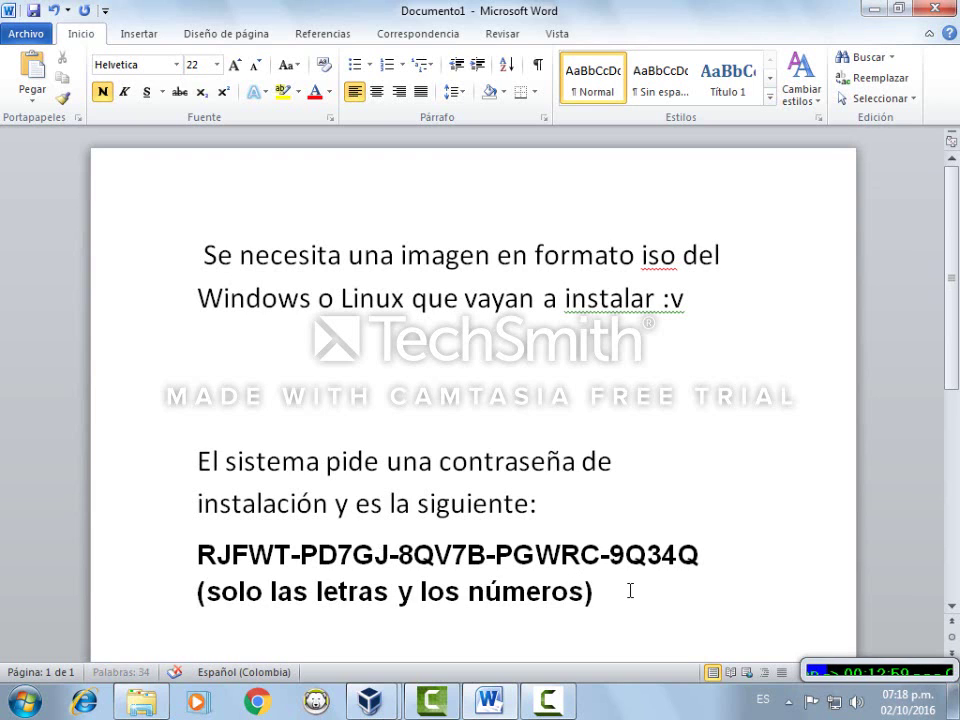
# Select the installation key line and minimize Word to return to the VM
pyautogui.moveTo(584, 598); pyautogui.dragTo(198, 252)
pyautogui.click(748, 468)
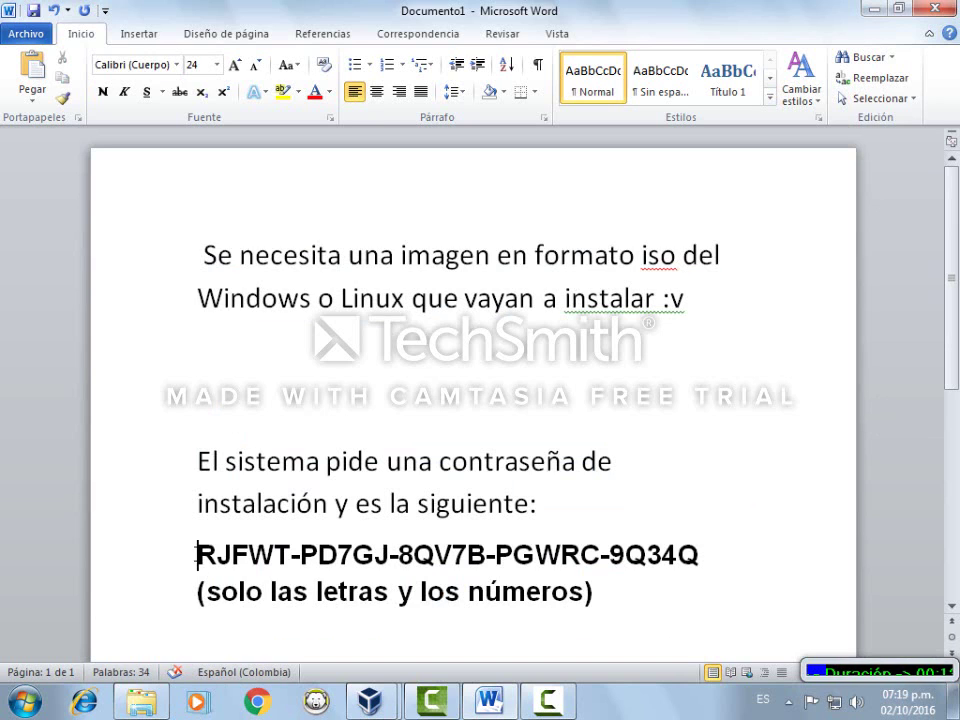
pyautogui.moveTo(197, 554); pyautogui.dragTo(686, 566)
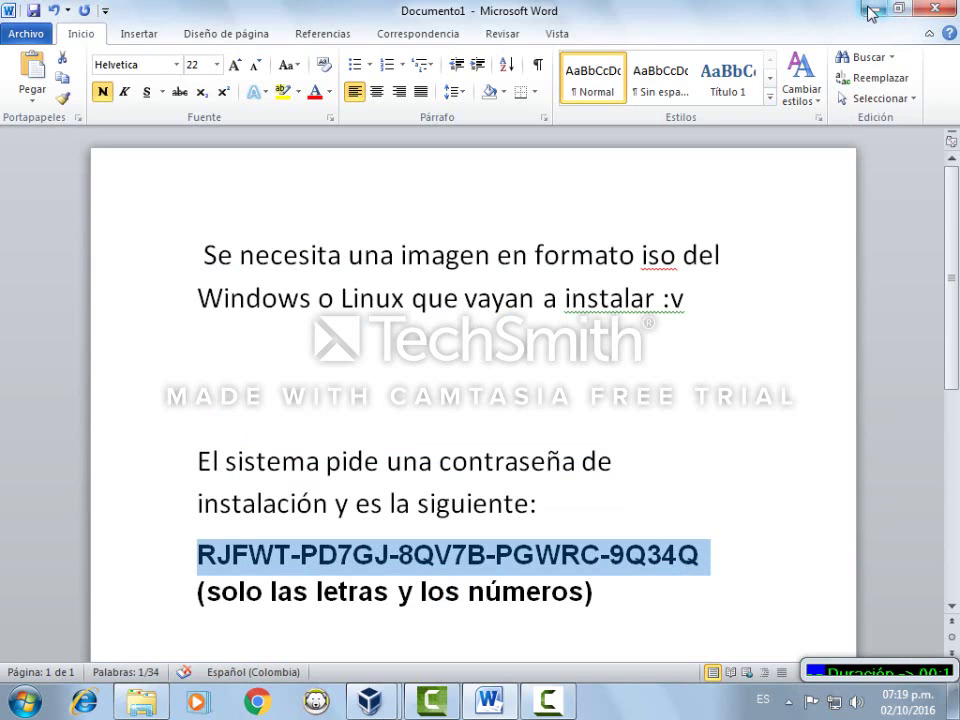
pyautogui.click(874, 8)
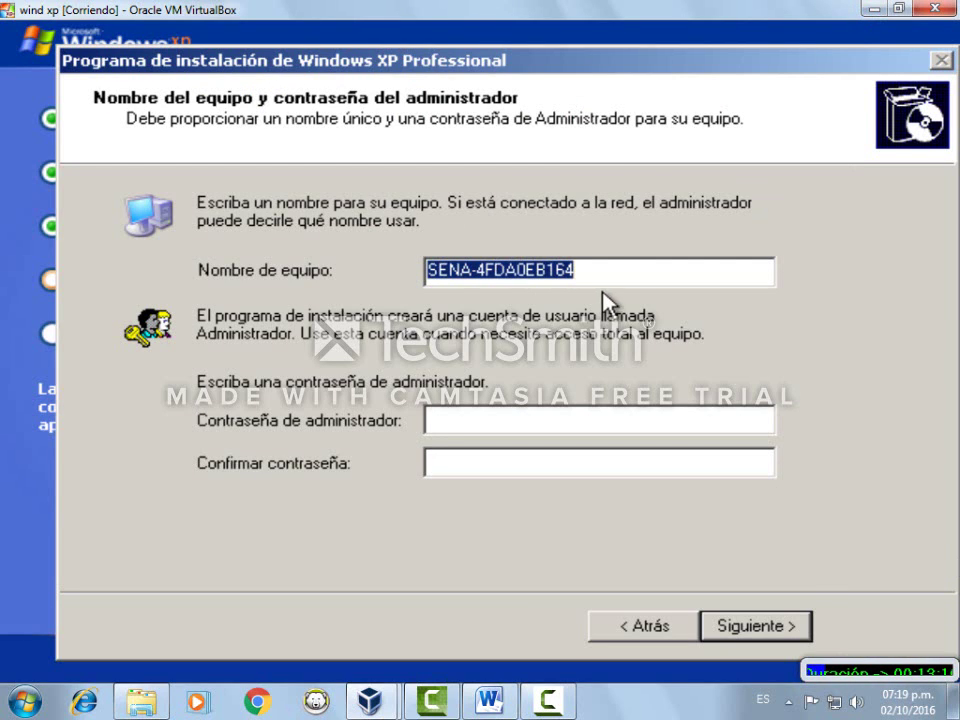
# Name the computer SENA and enter the administrator password in both password fields
pyautogui.moveTo(611, 276); pyautogui.dragTo(468, 297)
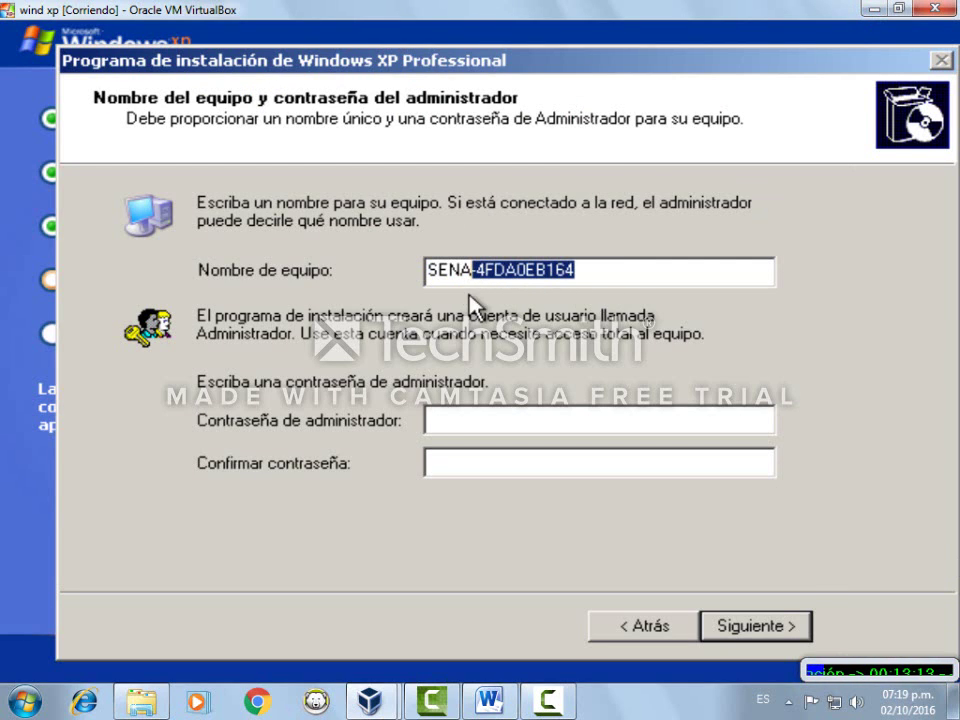
pyautogui.press('BackSpace')
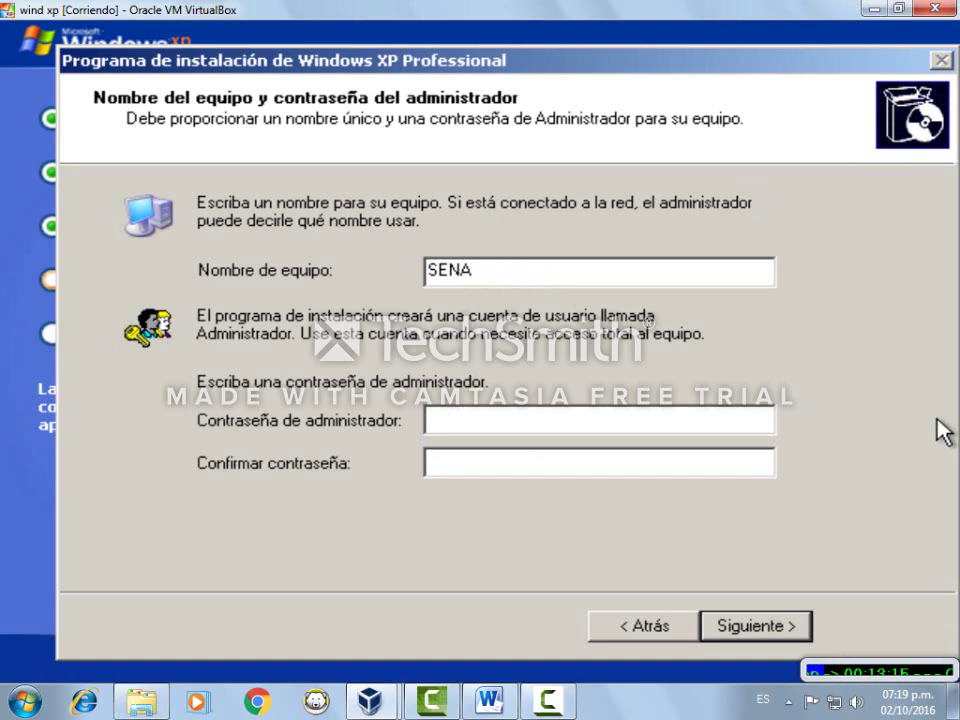
pyautogui.write('123')
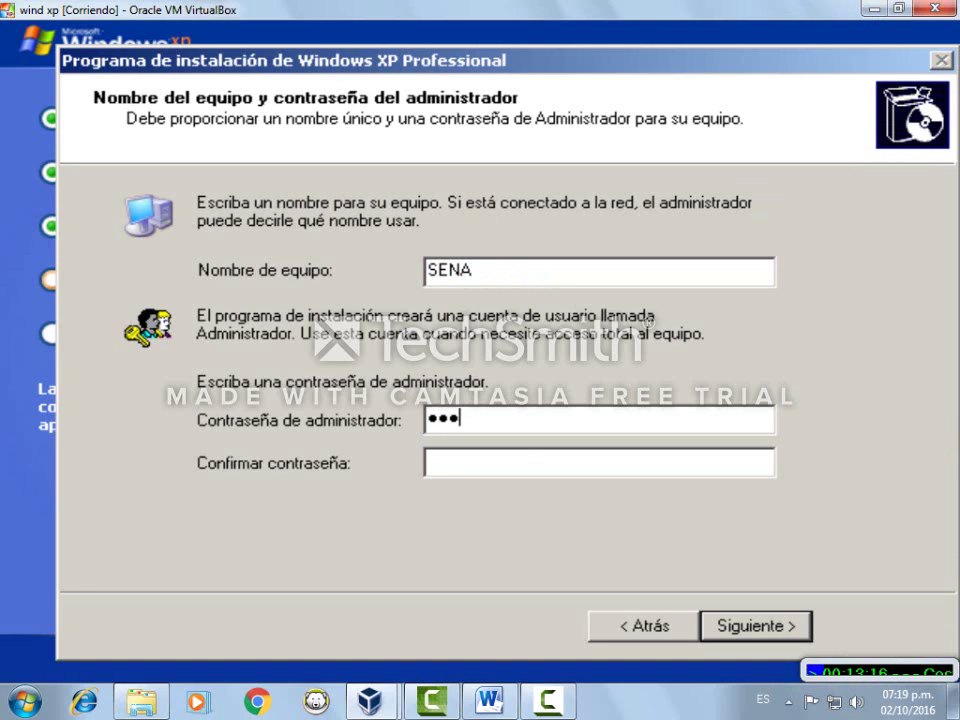
pyautogui.write('456')
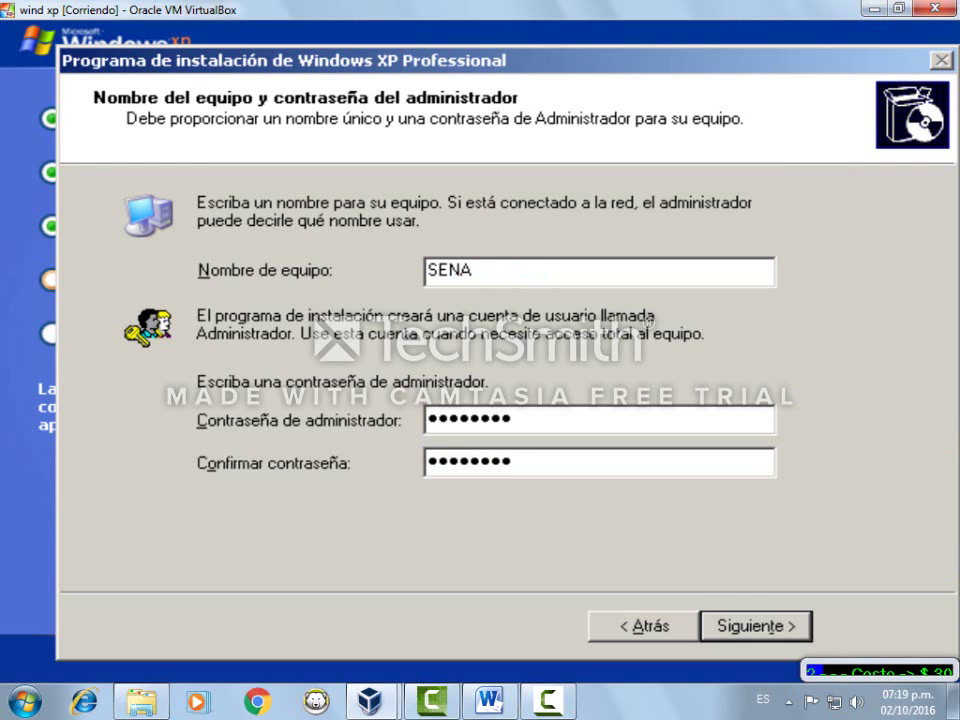
pyautogui.click(776, 630)
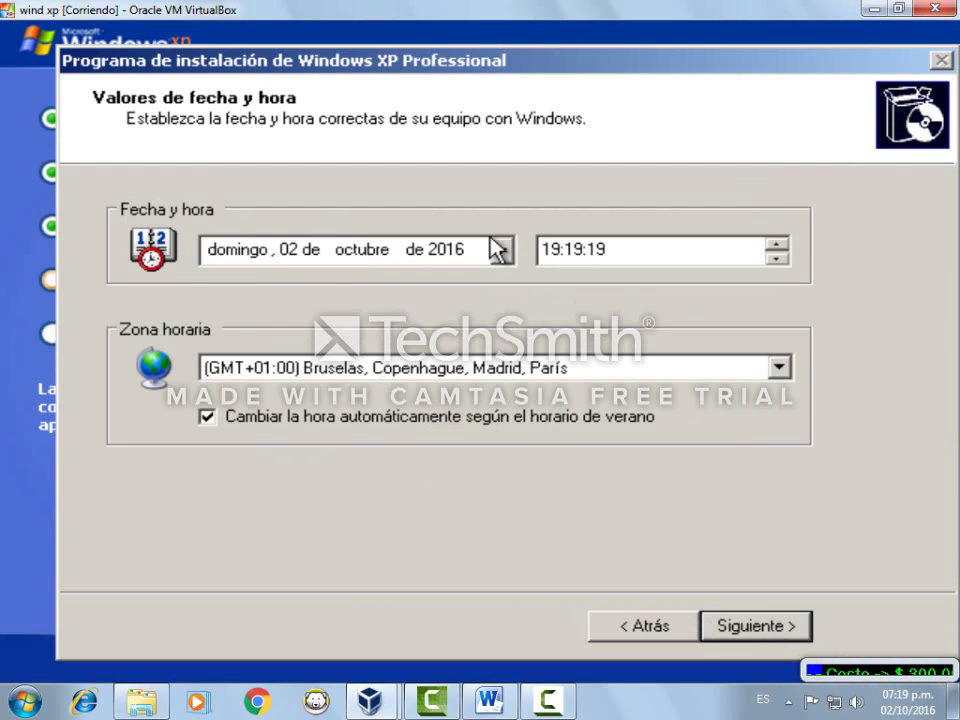
# Set the time zone to (GMT-05:00) Bogotá, Lima, Quito
pyautogui.click(250, 370)
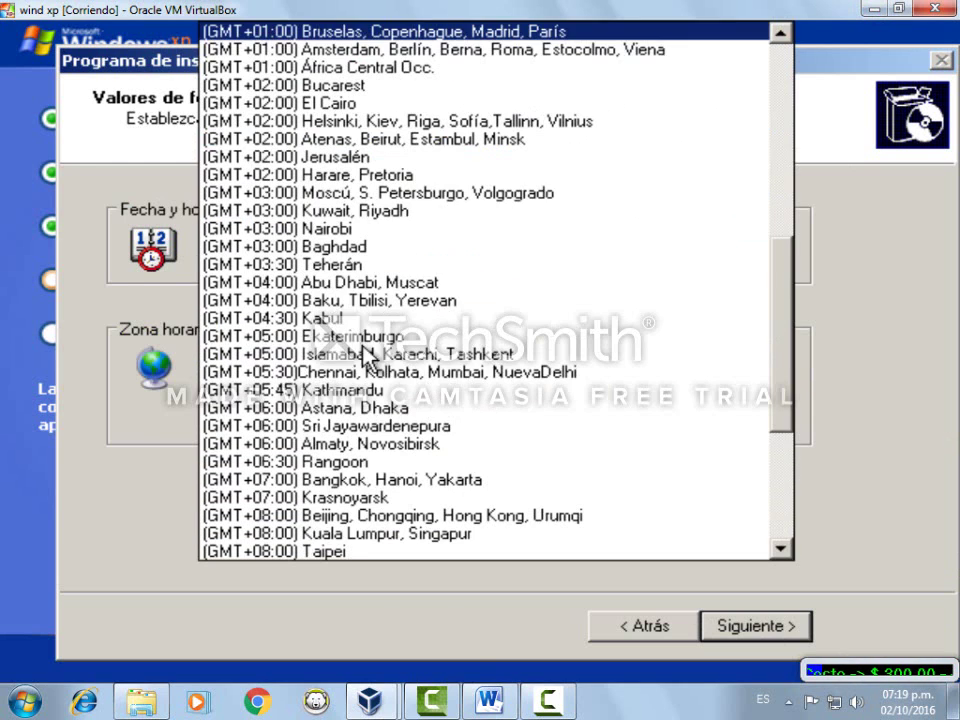
pyautogui.moveTo(789, 354); pyautogui.dragTo(804, 216)
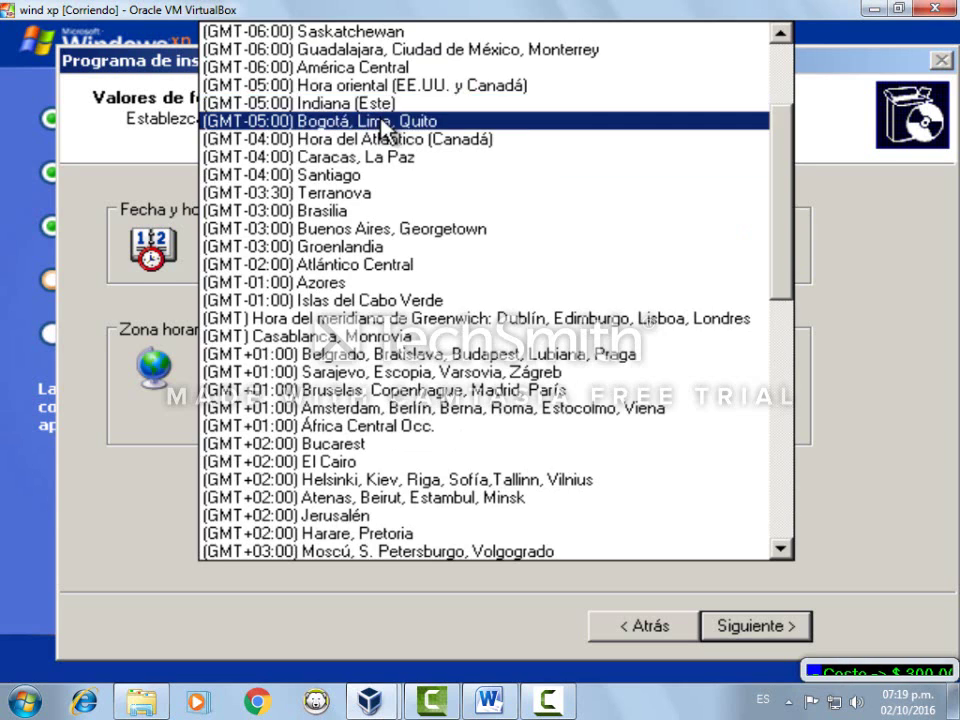
pyautogui.click(384, 124)
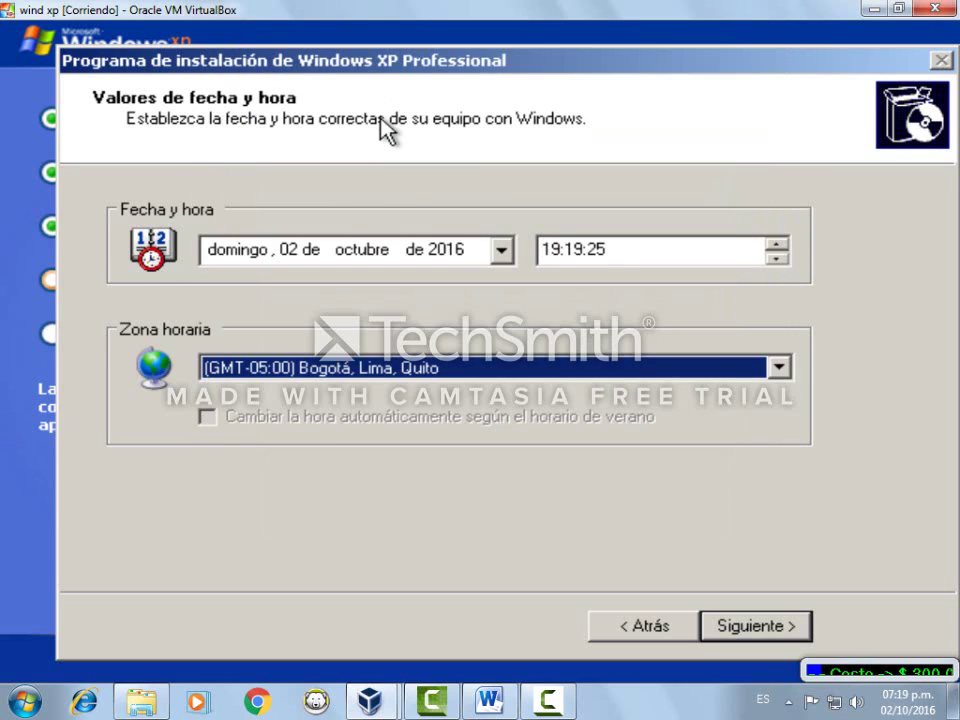
pyautogui.click(793, 625)
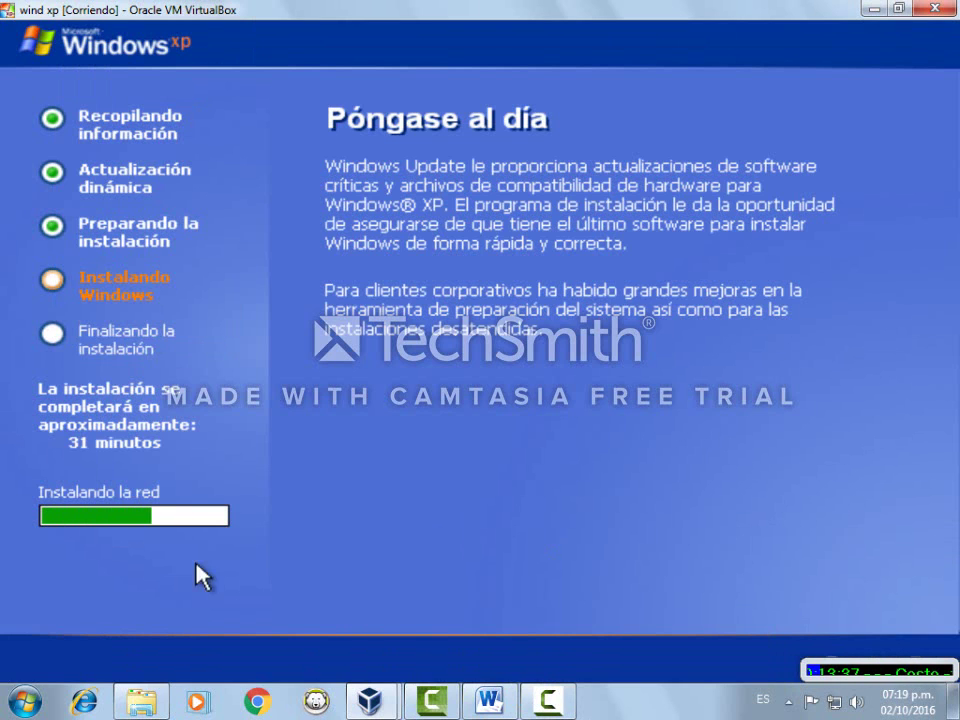
# Keep typical network settings and the GRUPO_TRABAJO workgroup so installation resumes
pyautogui.click(527, 700)
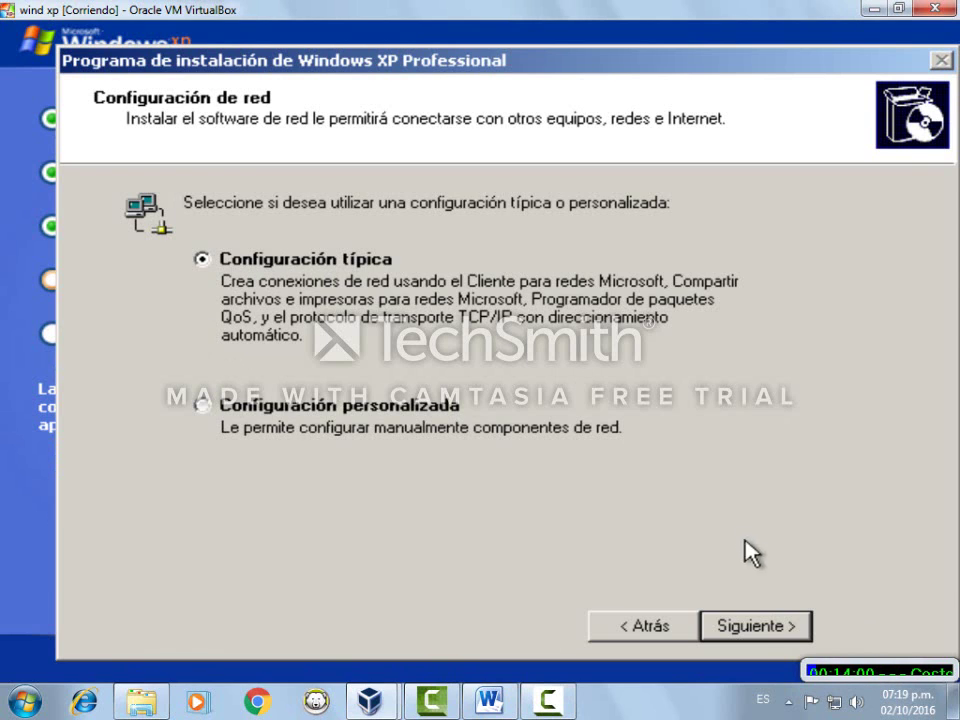
pyautogui.click(773, 628)
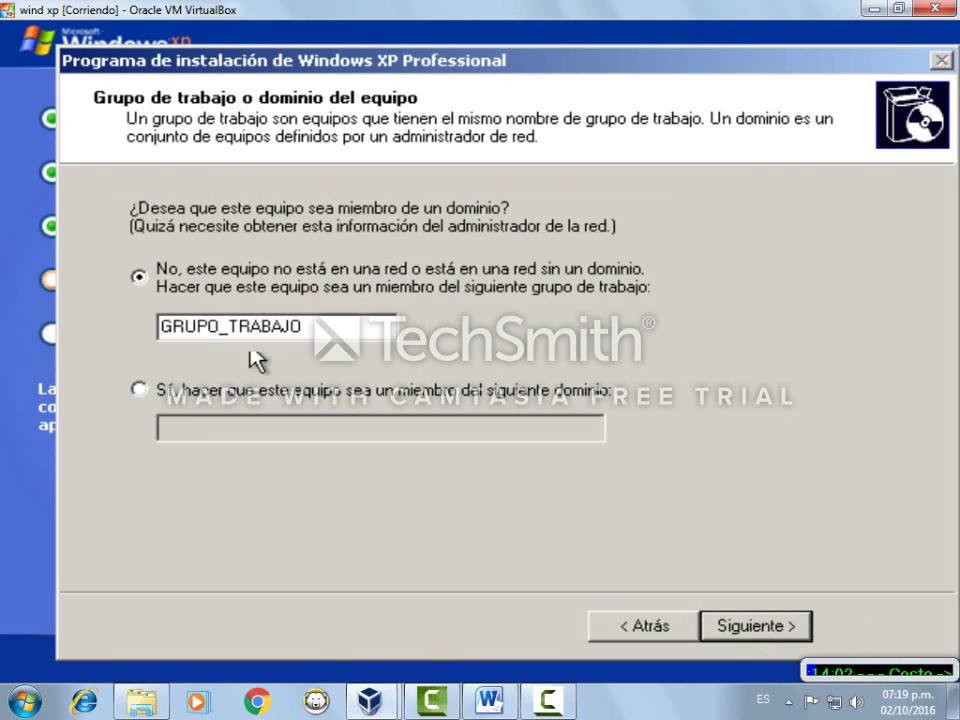
pyautogui.click(757, 628)
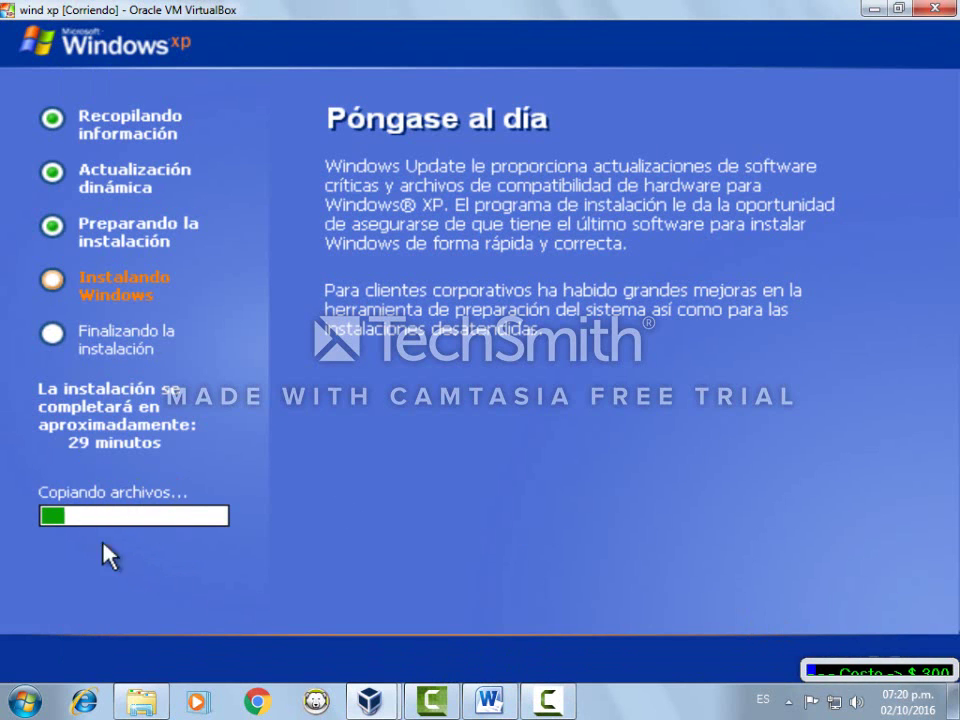
pyautogui.click(547, 700)
# Accept the automatic resolution adjustment and keep the new screen resolution
pyautogui.click(868, 643)
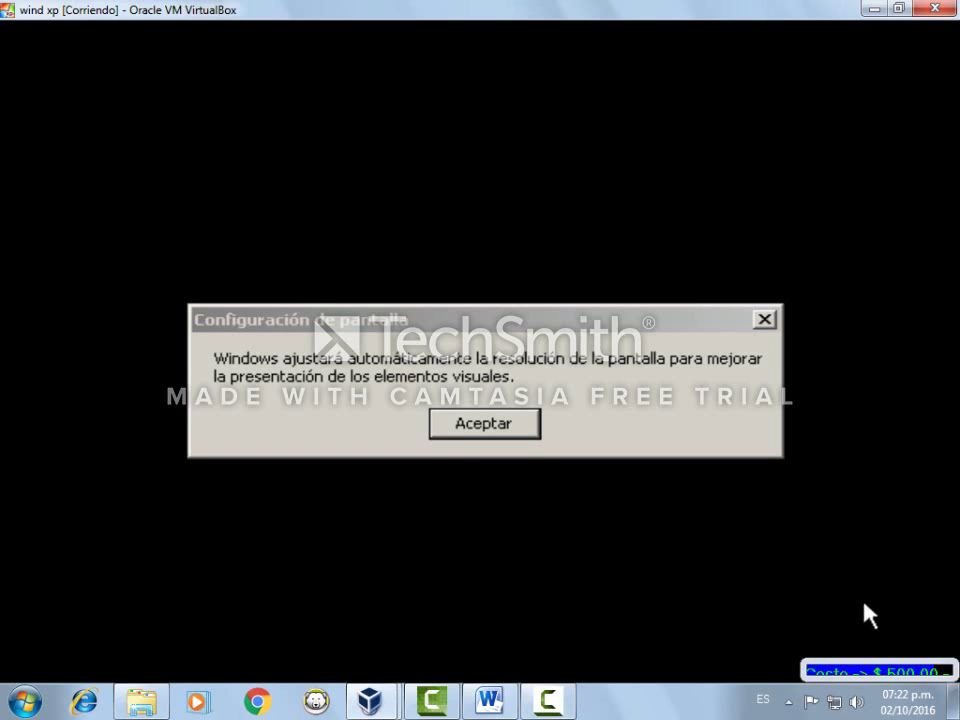
pyautogui.click(476, 428)
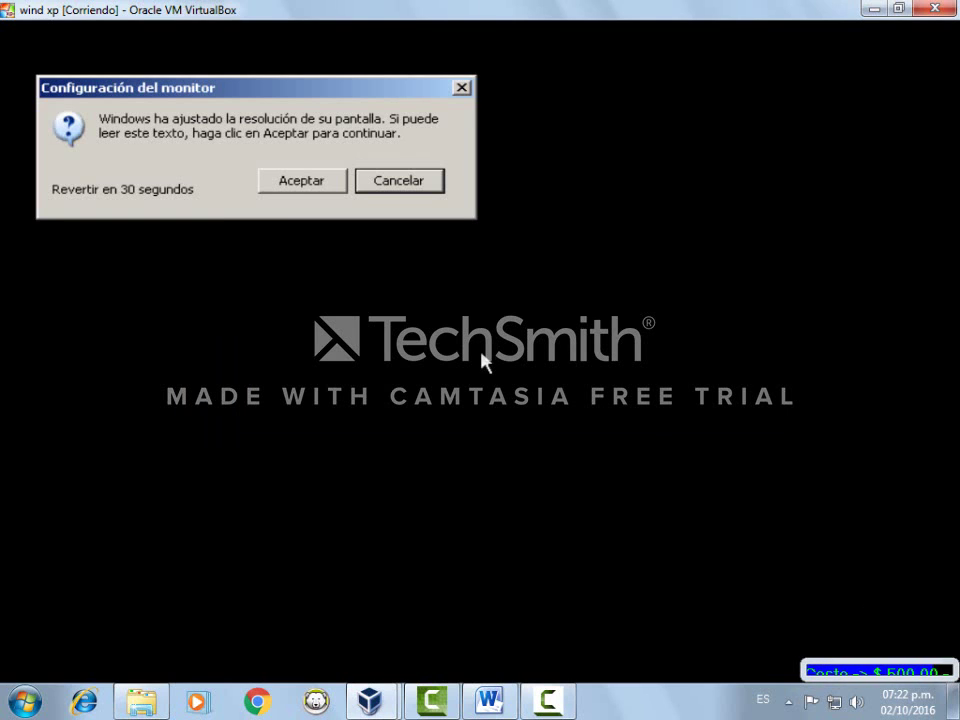
pyautogui.click(309, 181)
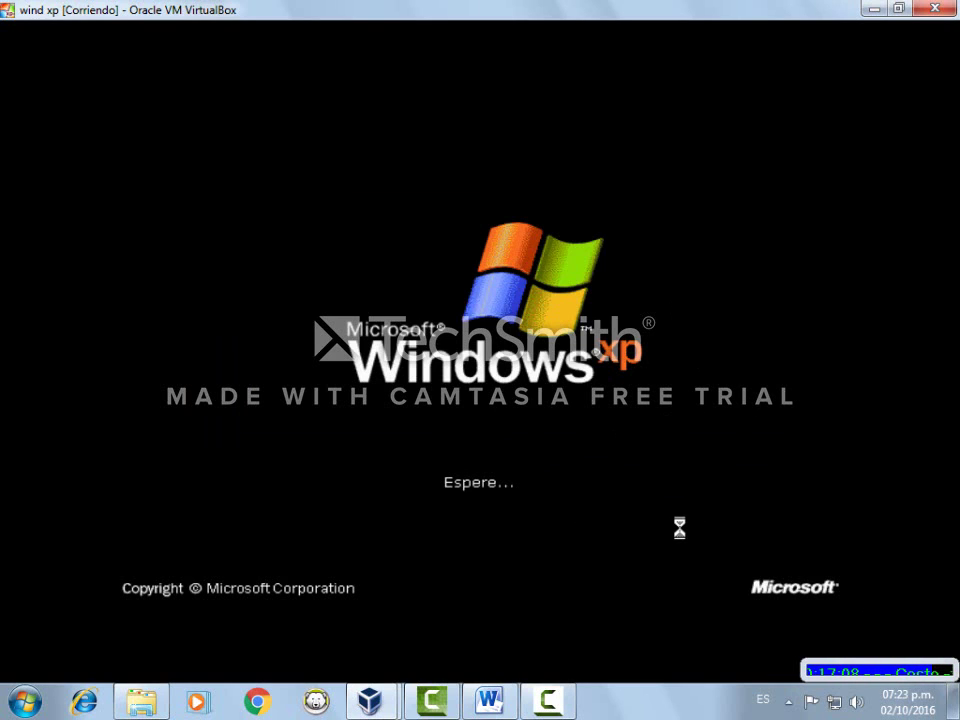
# Add a SanDisk Cruzer Blade [0100] USB filter to the wind xp machine and save
pyautogui.moveTo(378, 709)
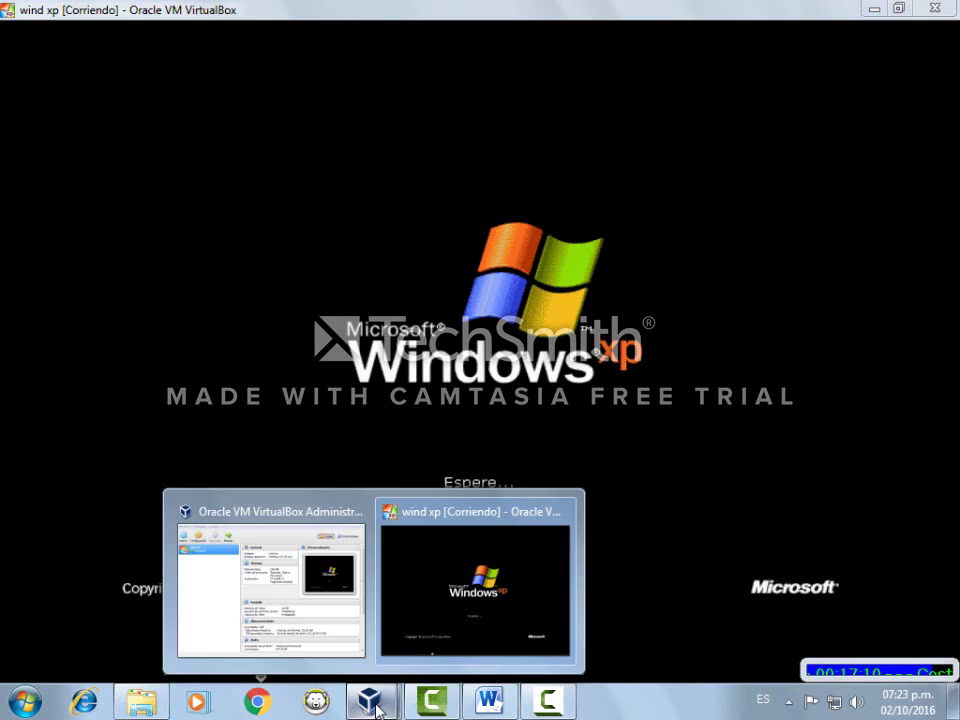
pyautogui.click(300, 630)
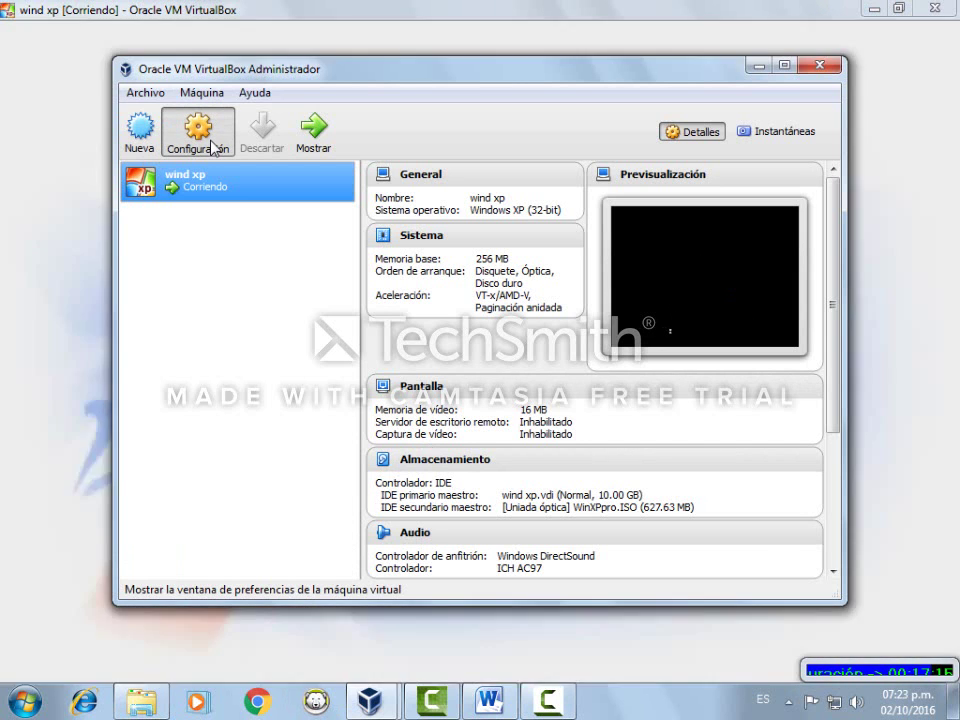
pyautogui.click(213, 148)
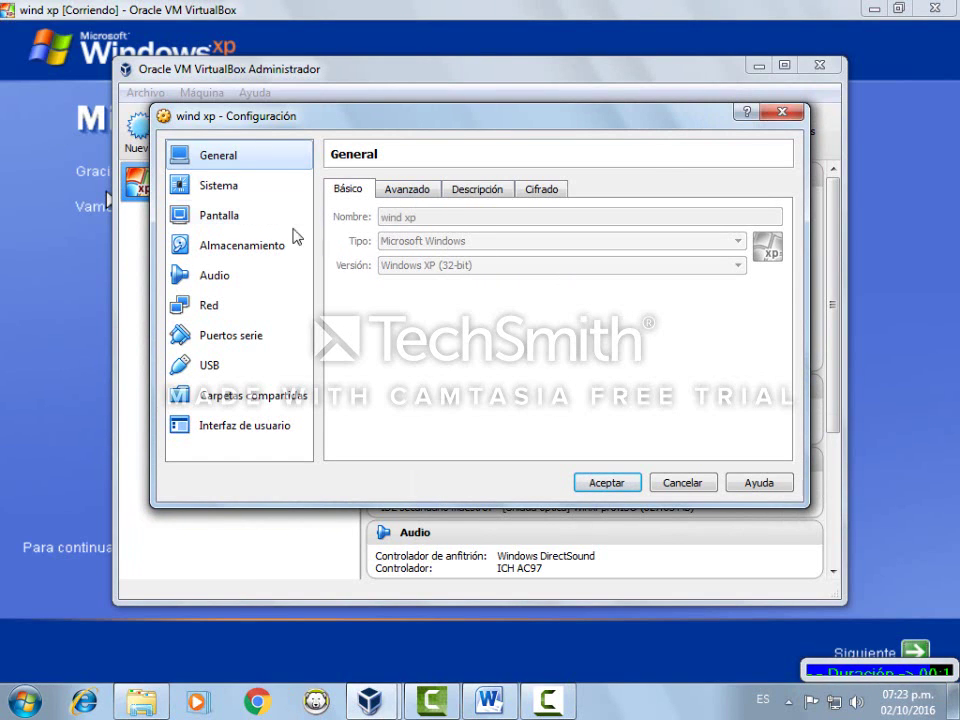
pyautogui.click(209, 368)
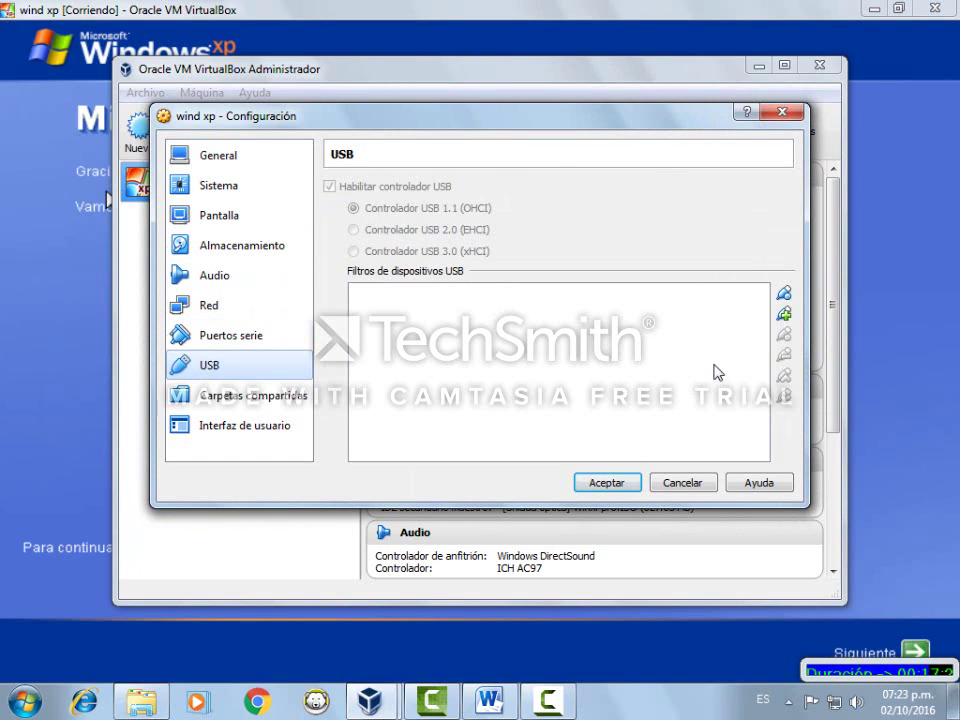
pyautogui.click(783, 313)
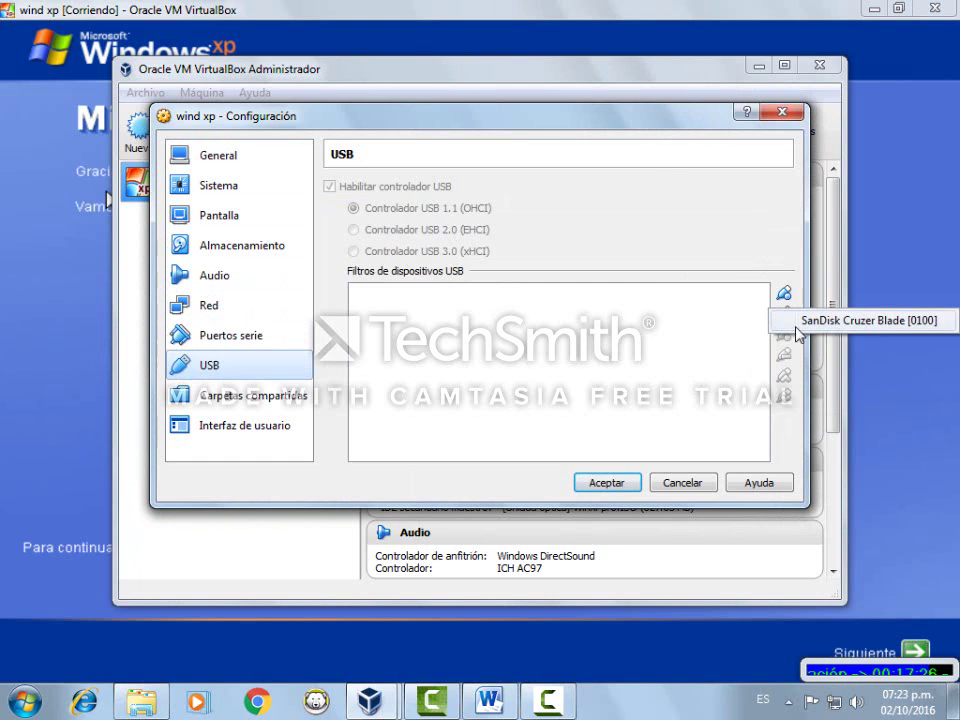
pyautogui.click(812, 321)
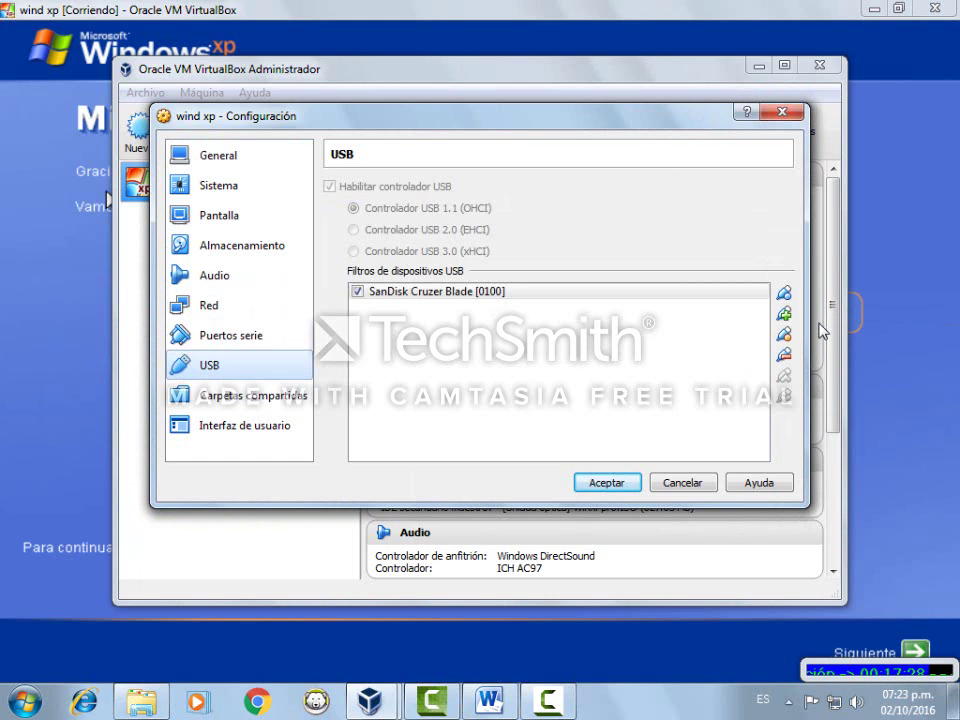
pyautogui.click(606, 483)
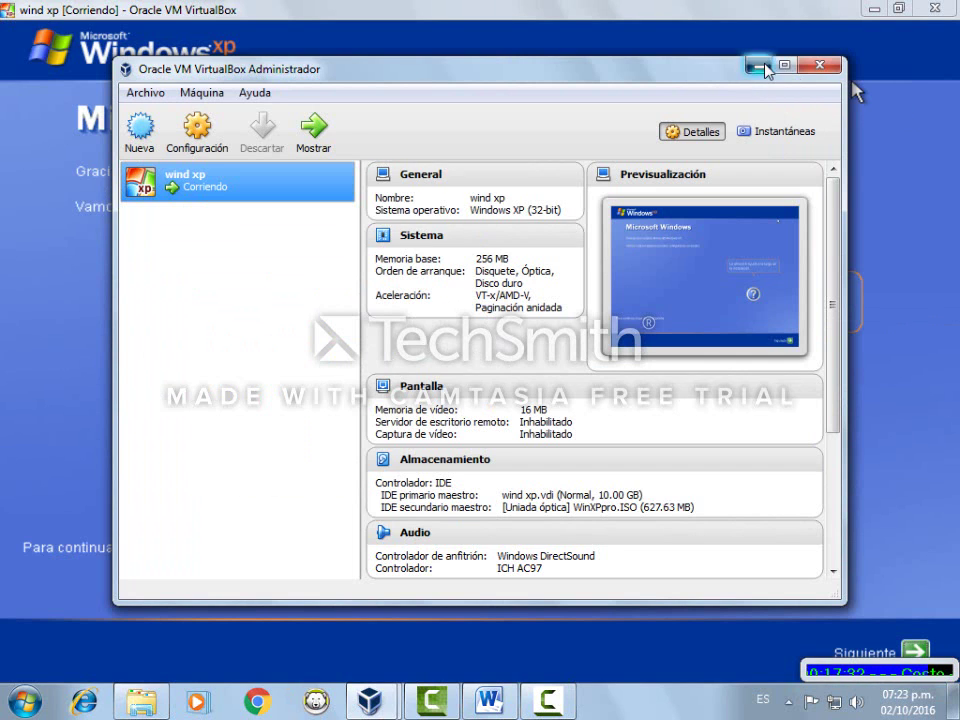
pyautogui.click(759, 66)
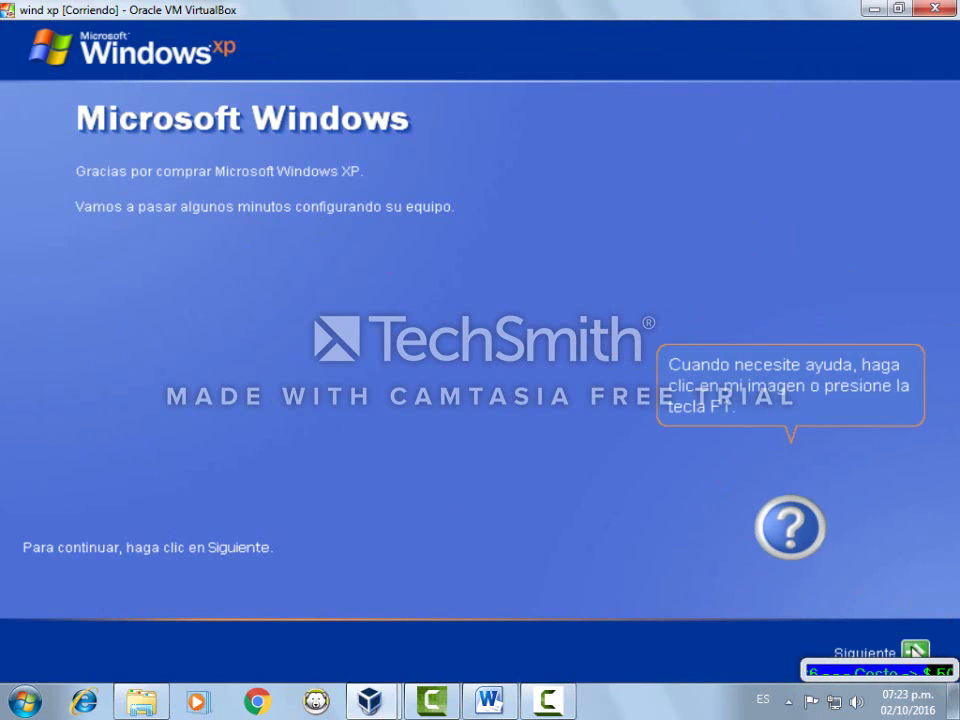
# Turn on automatic updates and move past the welcome and internet connection pages
pyautogui.click(908, 648)
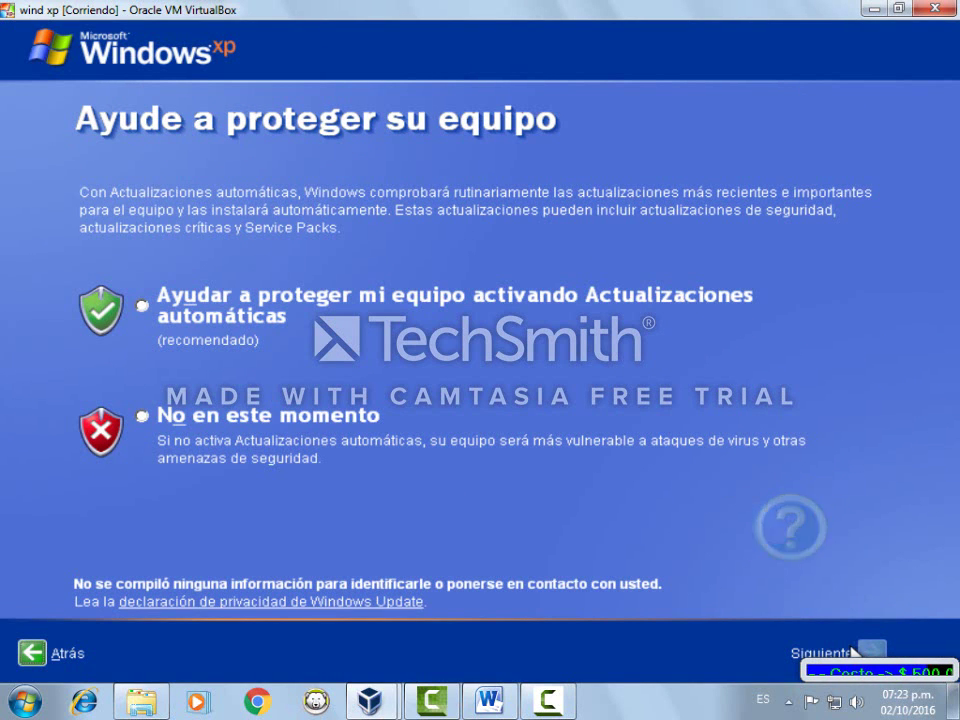
pyautogui.click(146, 305)
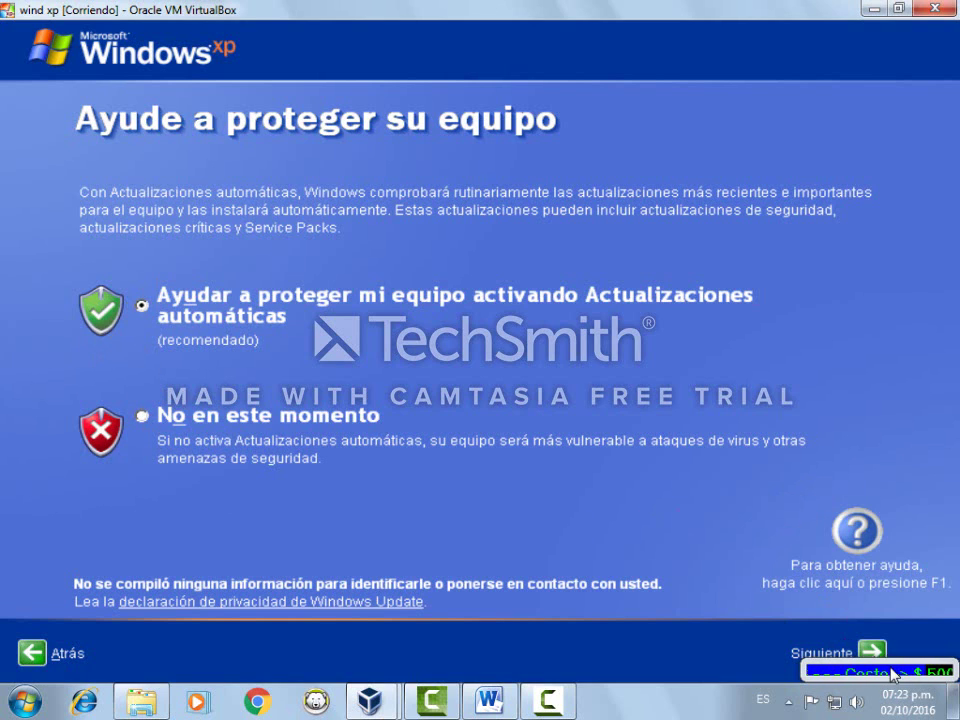
pyautogui.click(871, 650)
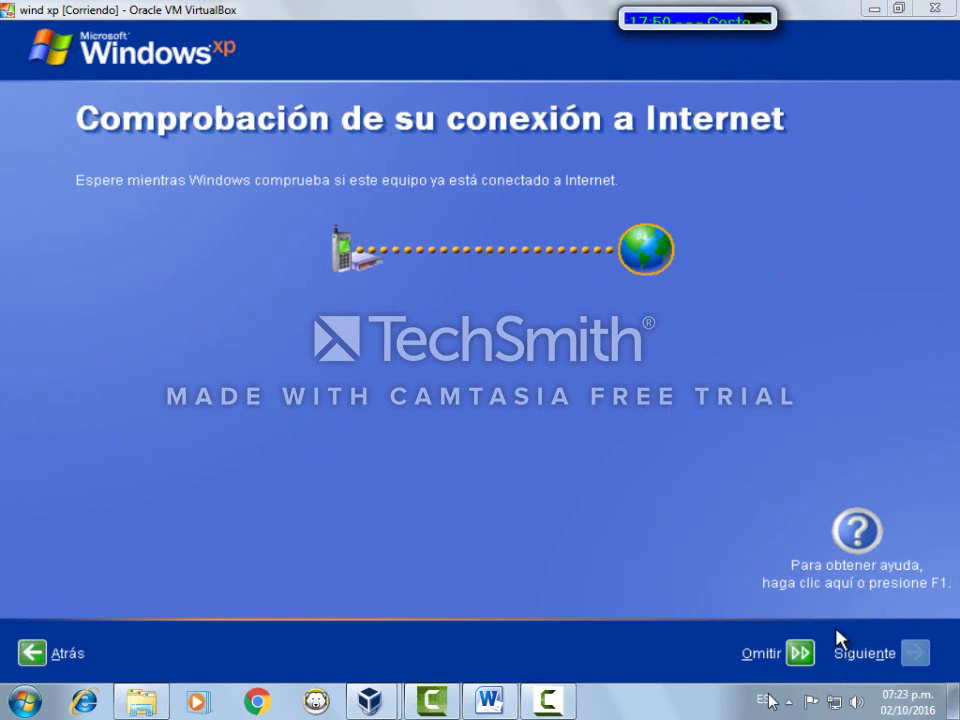
pyautogui.click(790, 654)
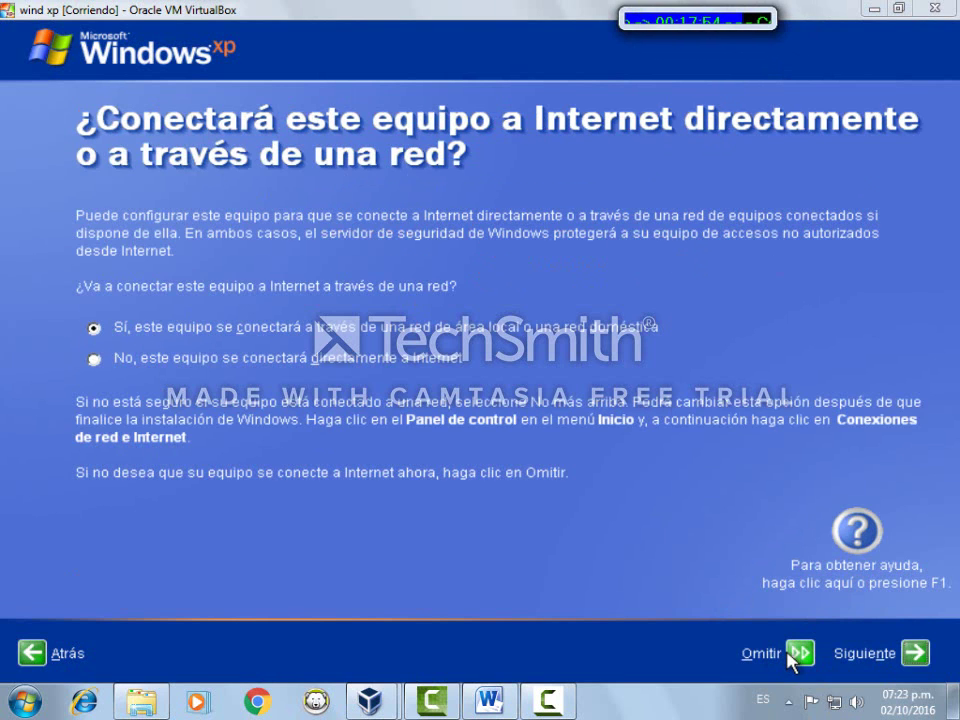
pyautogui.click(875, 660)
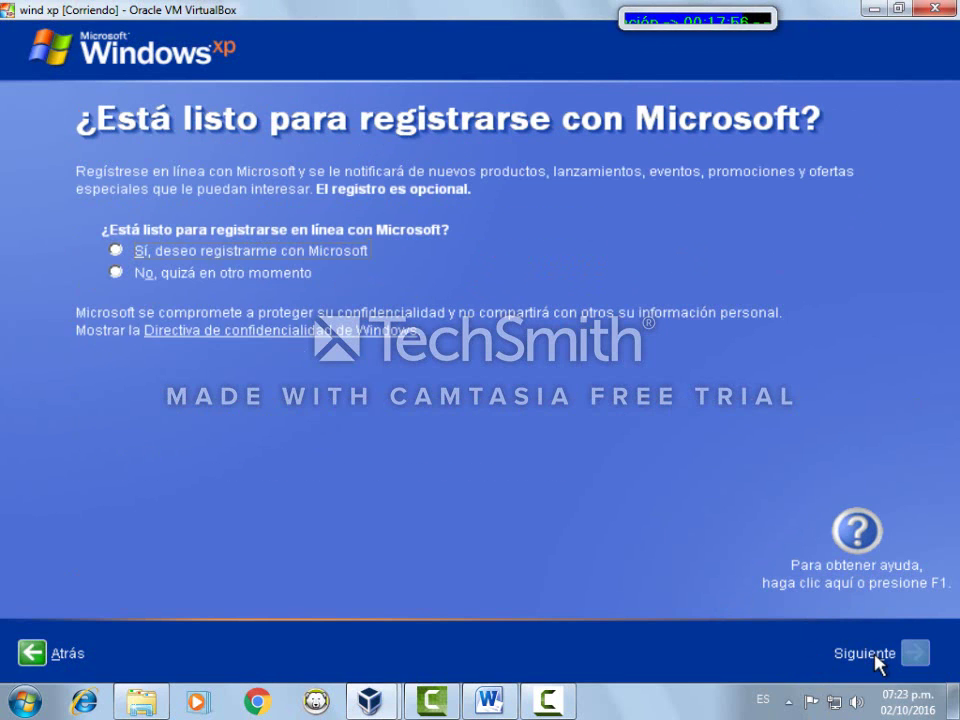
# Decline Microsoft registration, confirm the user account name and finish setup
pyautogui.click(117, 251)
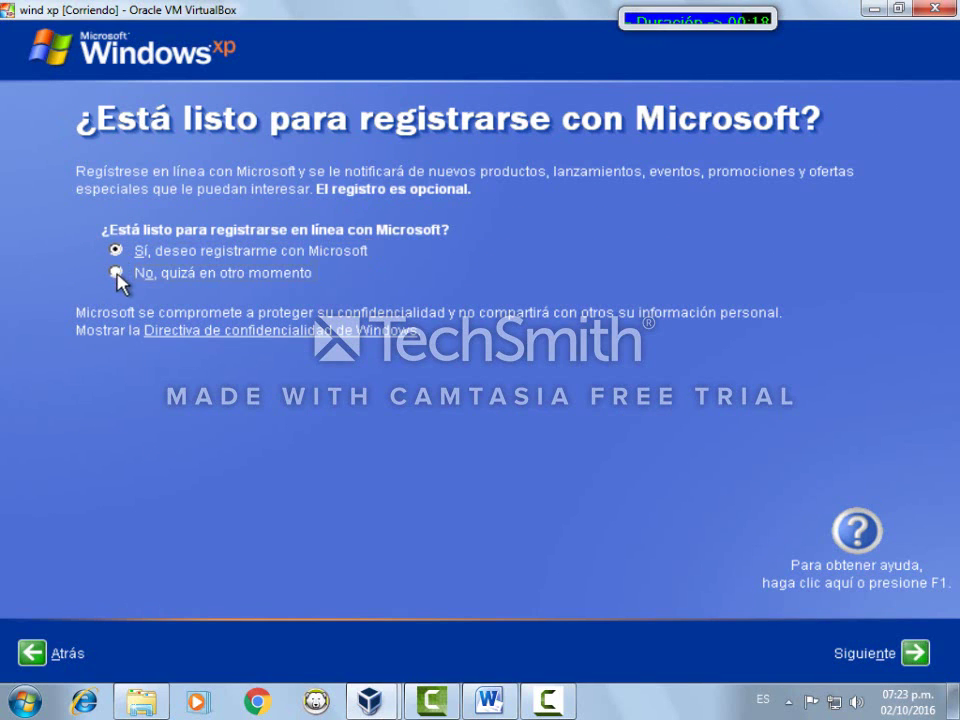
pyautogui.click(116, 273)
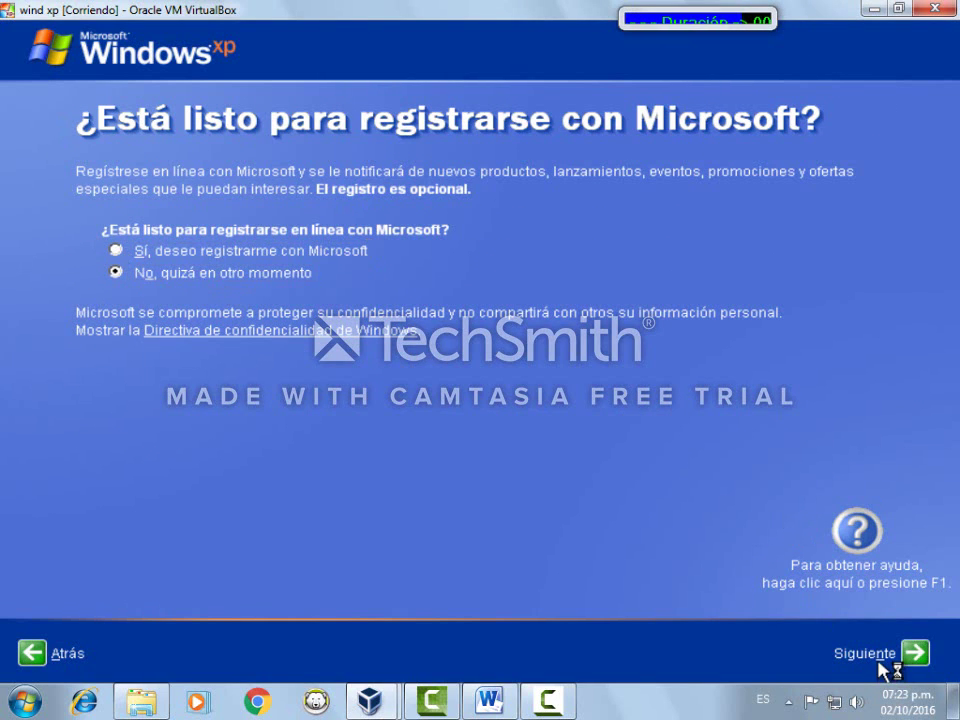
pyautogui.click(913, 664)
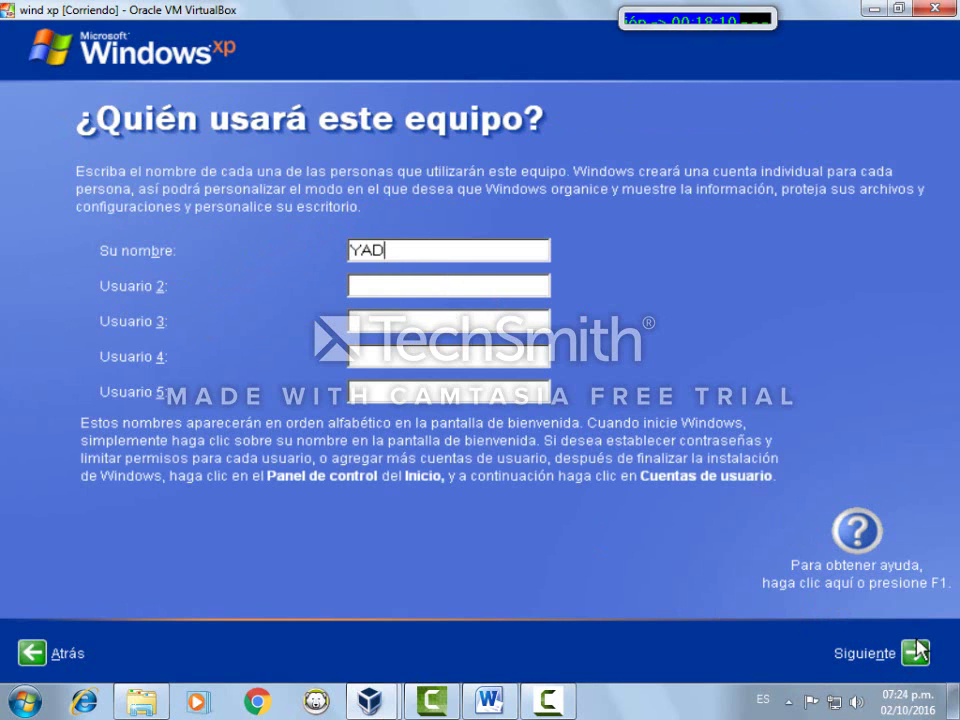
pyautogui.click(916, 653)
pyautogui.click(916, 653)
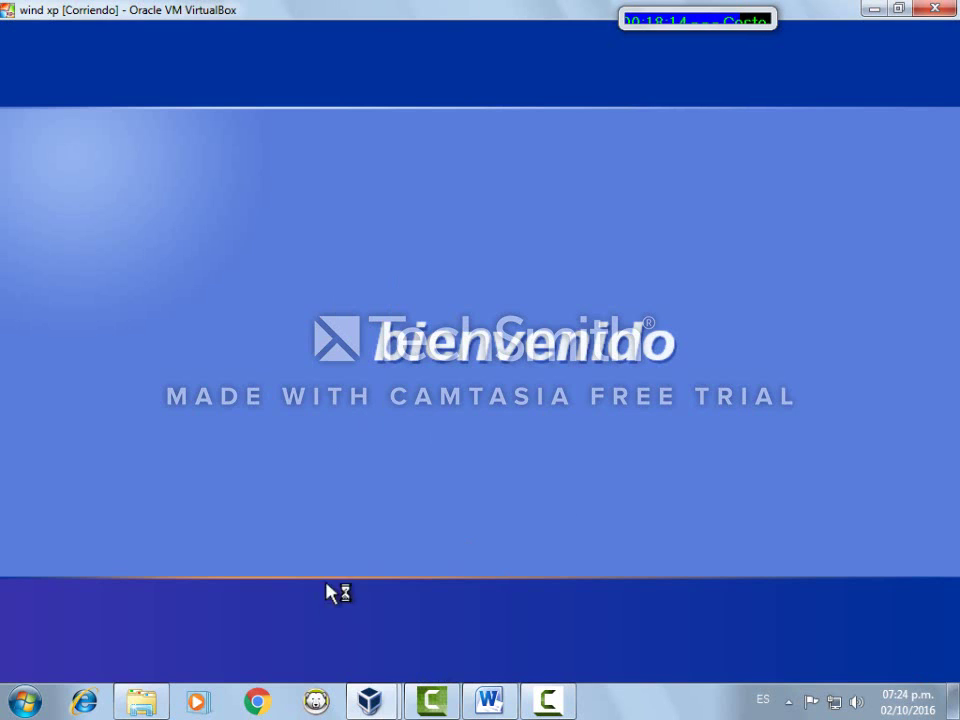
# Switch from the XP desktop to the Word list of remaining installs
pyautogui.moveTo(369, 701)
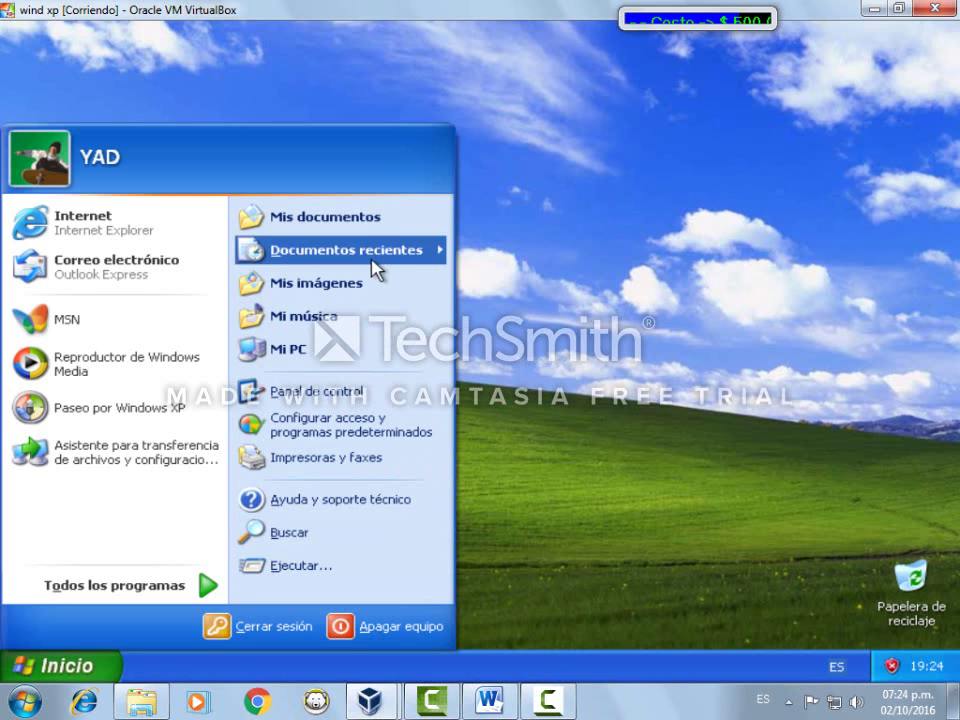
pyautogui.click(497, 709)
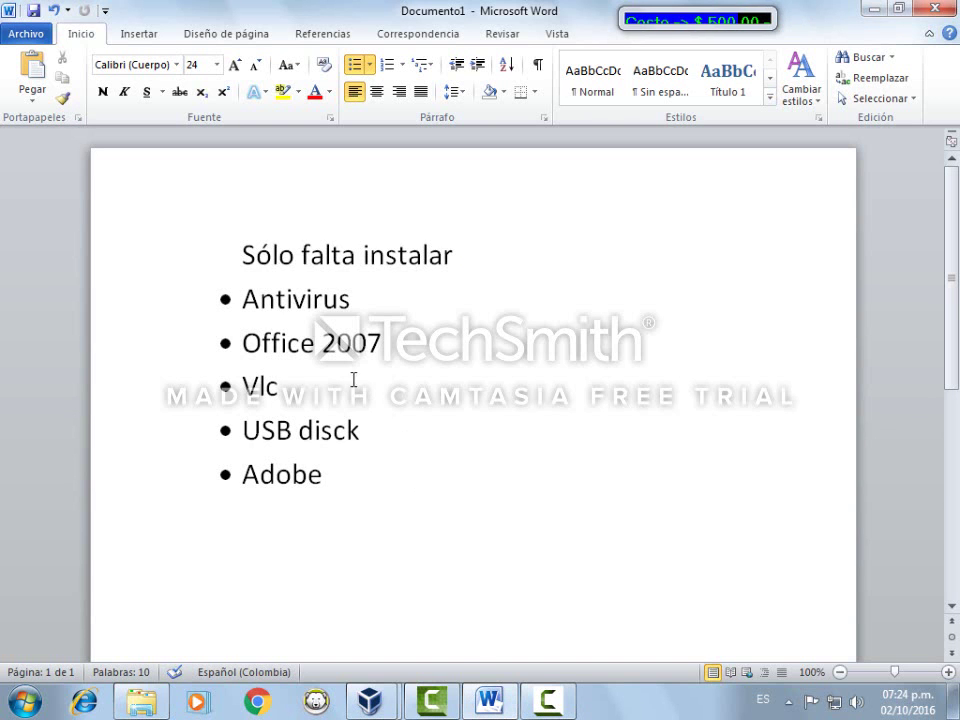
# Add the bullet 'Descargar google crhome o mozilla' after Adobe, then minimize Word
pyautogui.moveTo(244, 256); pyautogui.dragTo(388, 489)
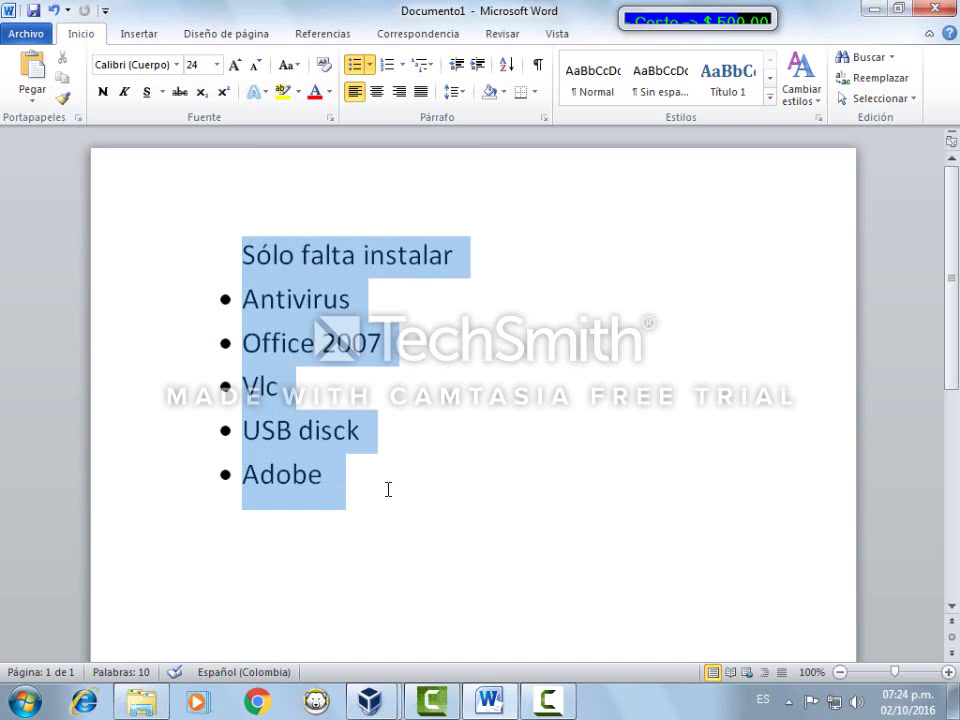
pyautogui.click(388, 489)
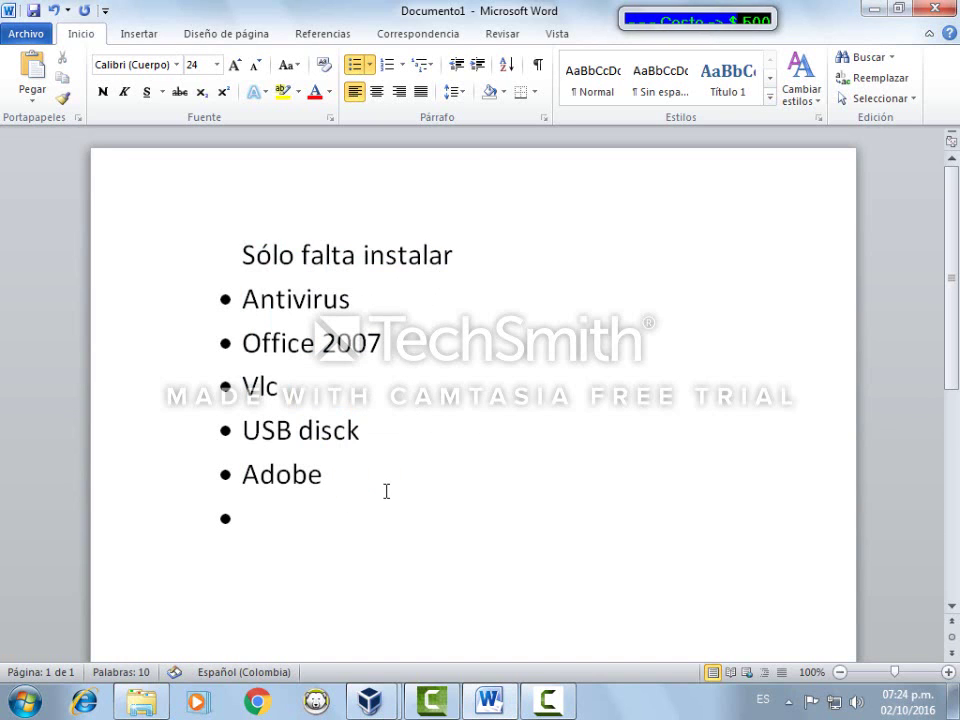
pyautogui.write('Descarga')
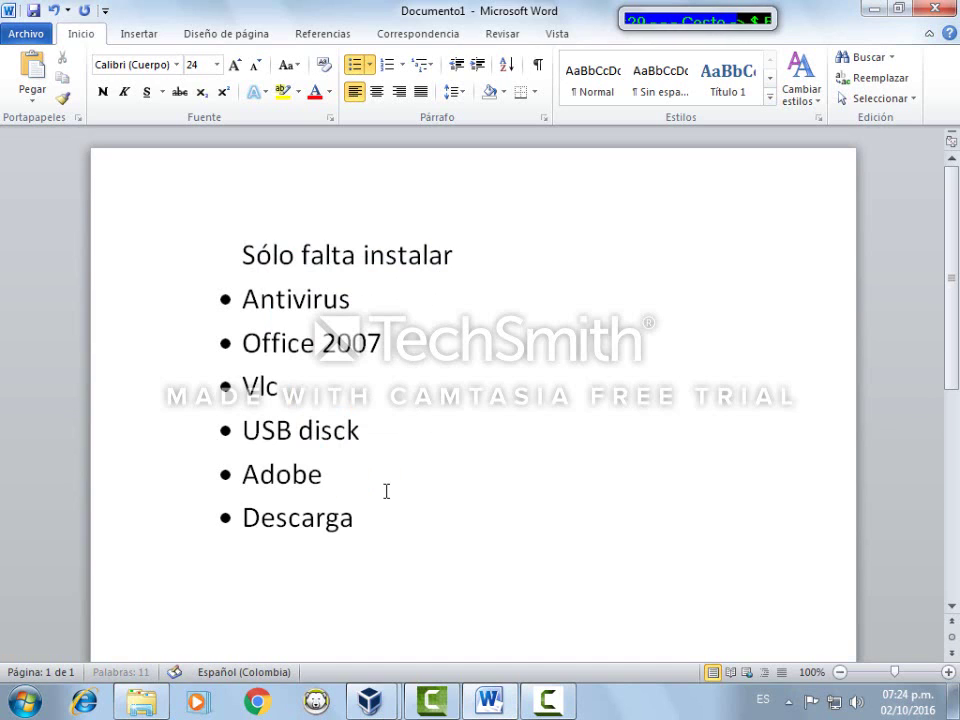
pyautogui.write('r google ')
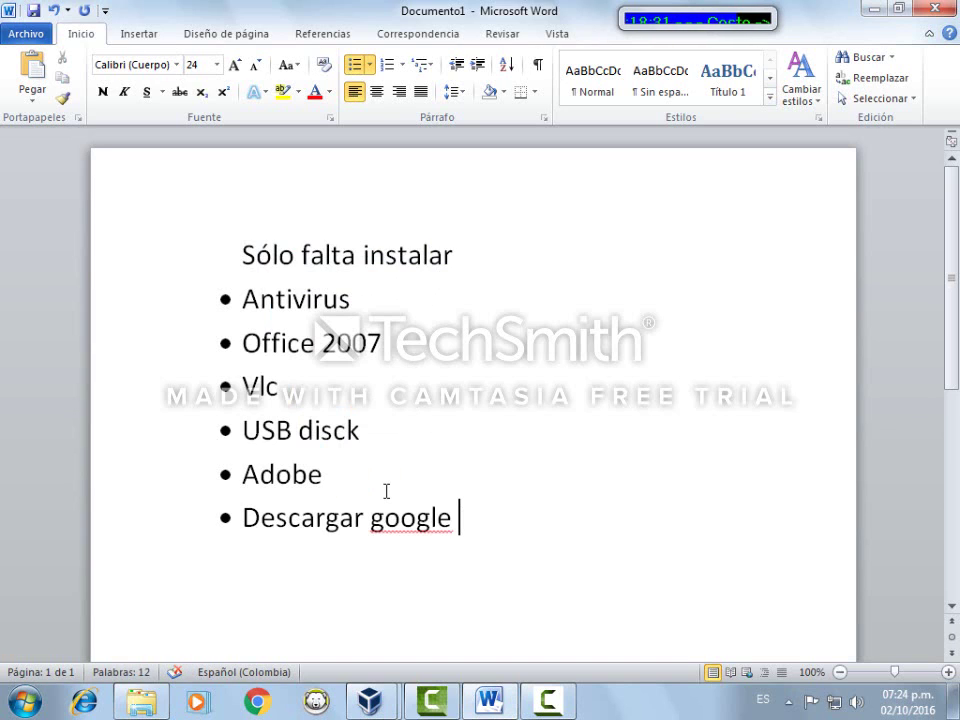
pyautogui.write('crhome o mozilla')
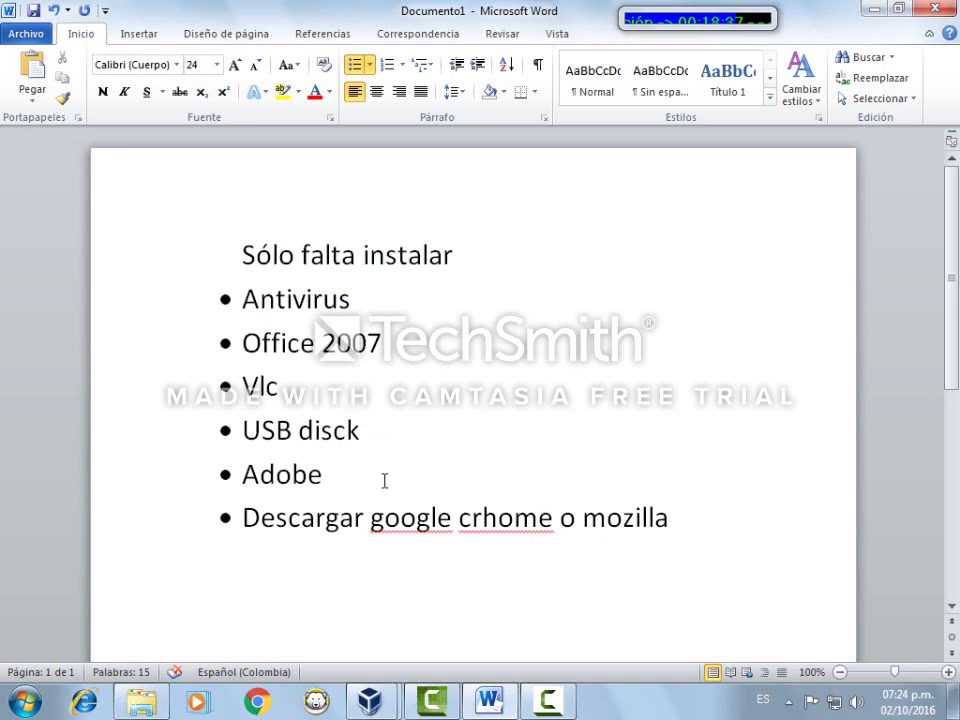
pyautogui.moveTo(370, 430); pyautogui.dragTo(600, 256)
pyautogui.click(697, 304)
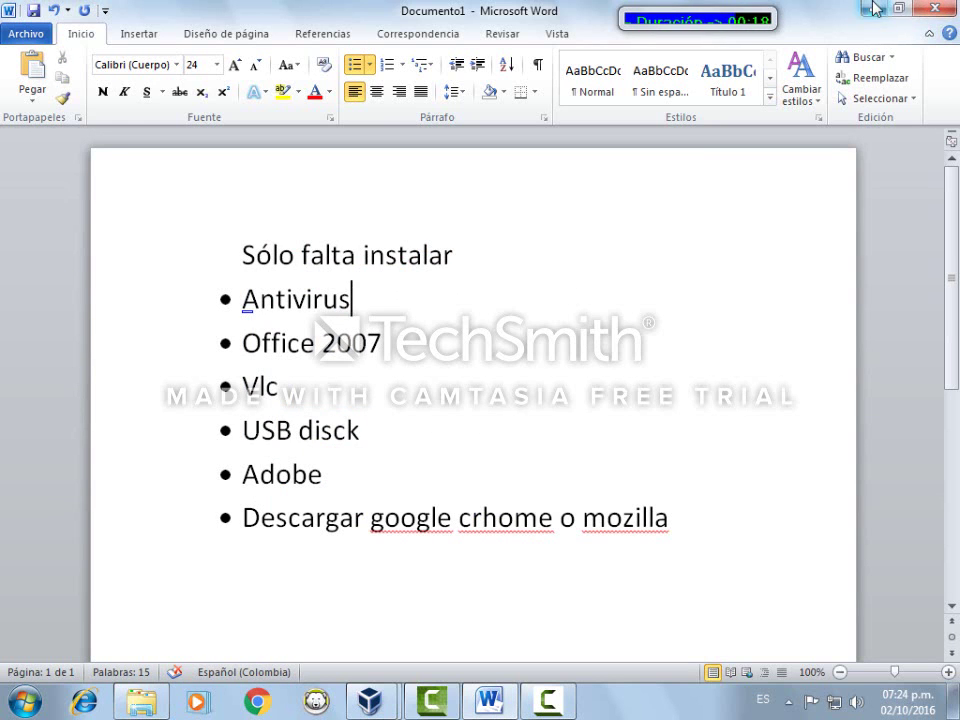
pyautogui.click(873, 8)
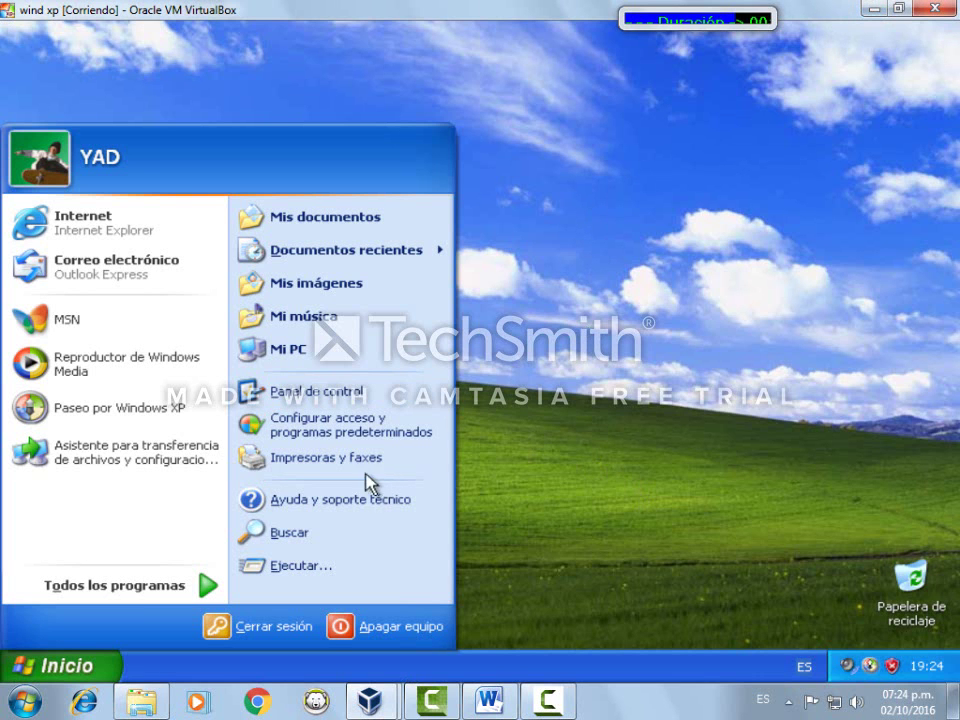
# Open Mi PC from Mis documentos and dismiss the USB notices so PETA (E:) appears
pyautogui.click(319, 219)
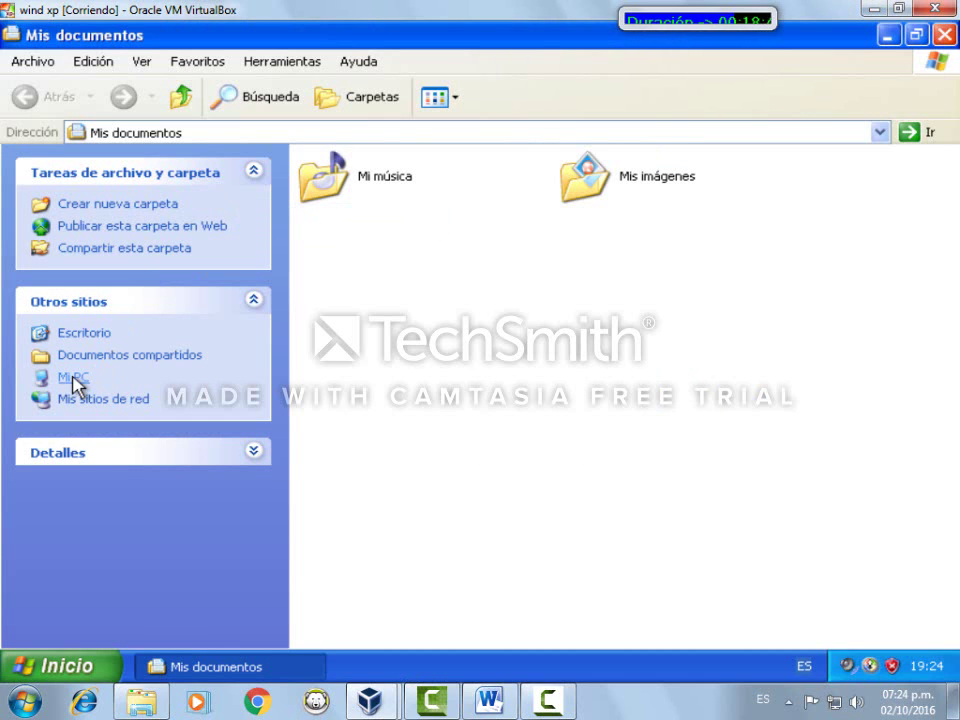
pyautogui.click(72, 378)
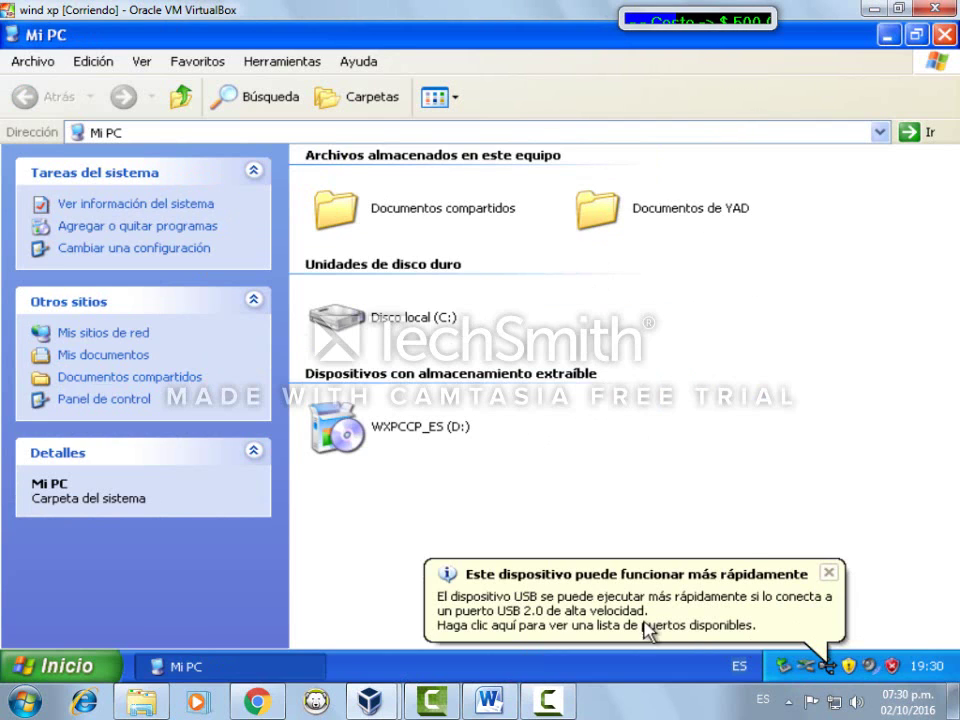
pyautogui.click(829, 575)
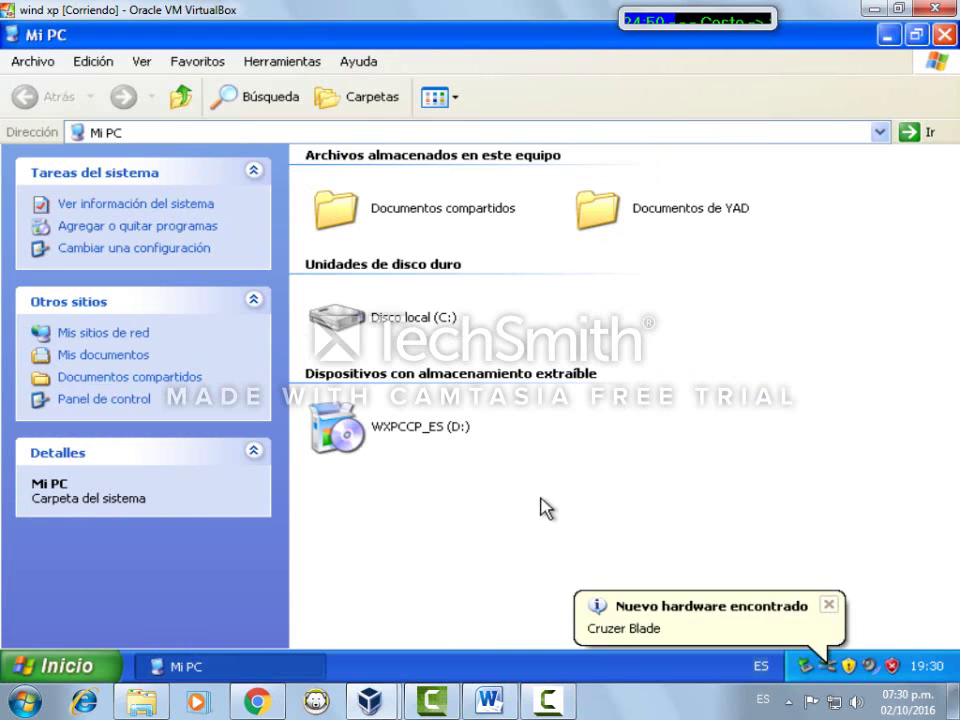
pyautogui.click(829, 604)
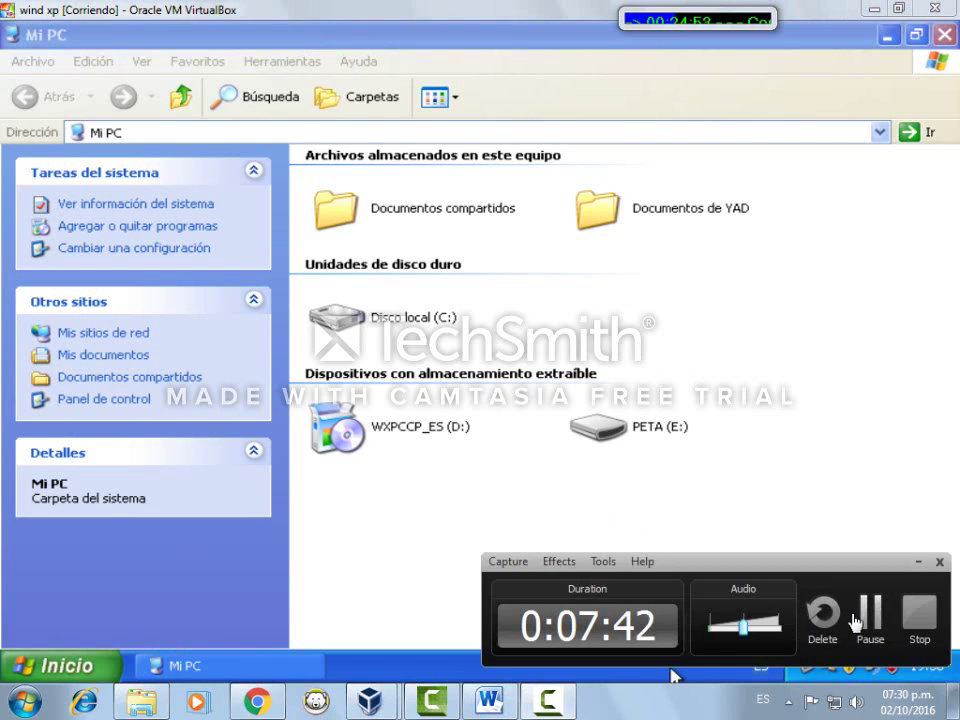
# Copy the Reader 10.0 folder from PETA (E:)\Adobe into Mis documentos
pyautogui.doubleClick(612, 425)
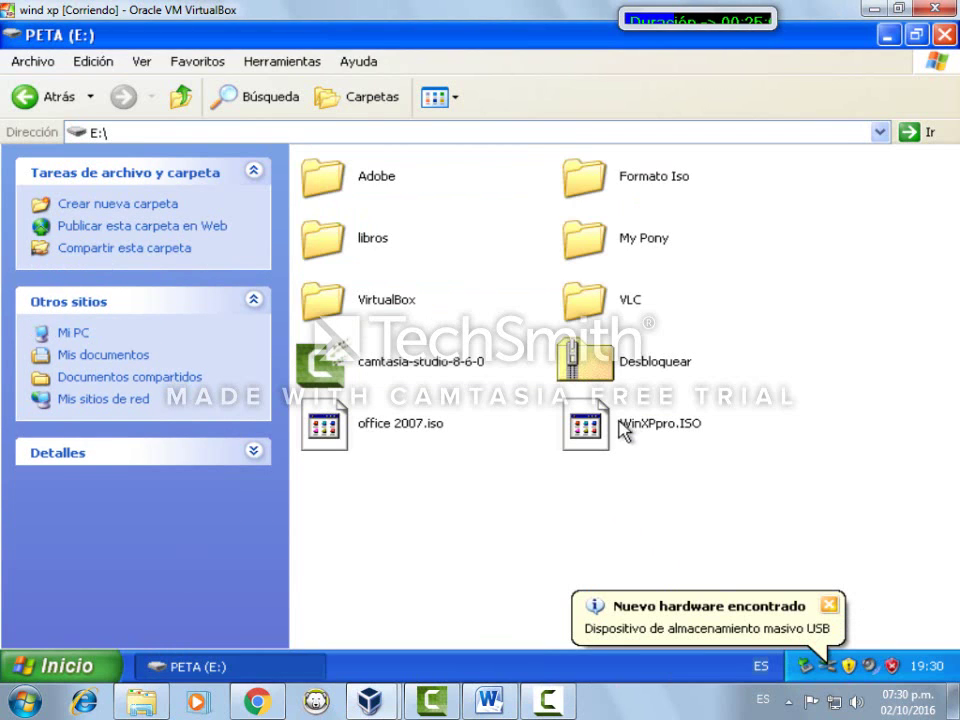
pyautogui.click(378, 178)
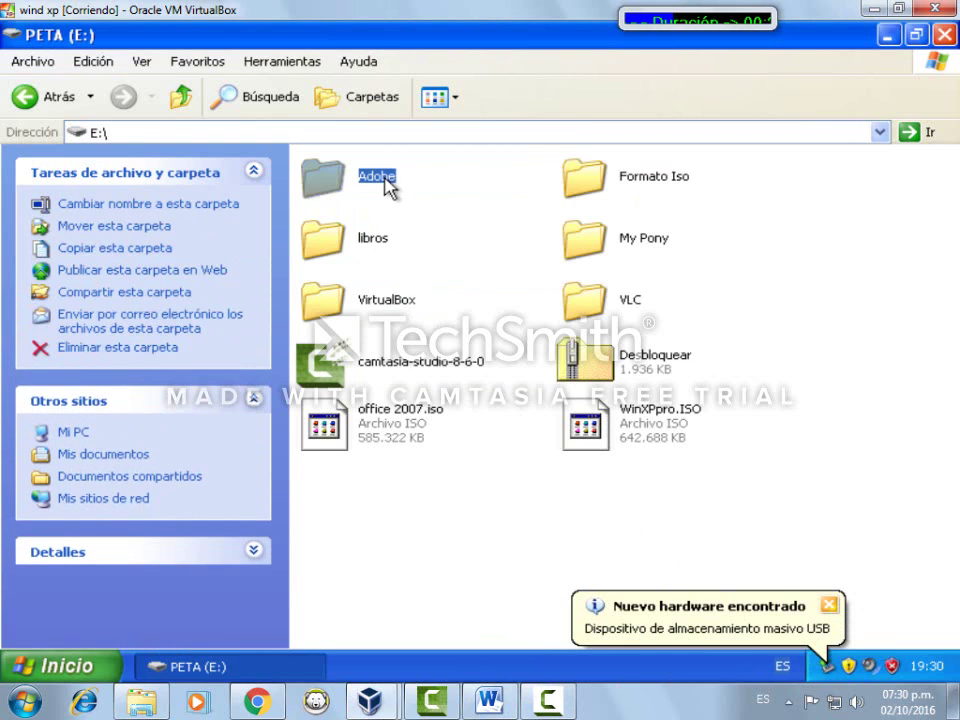
pyautogui.doubleClick(381, 180)
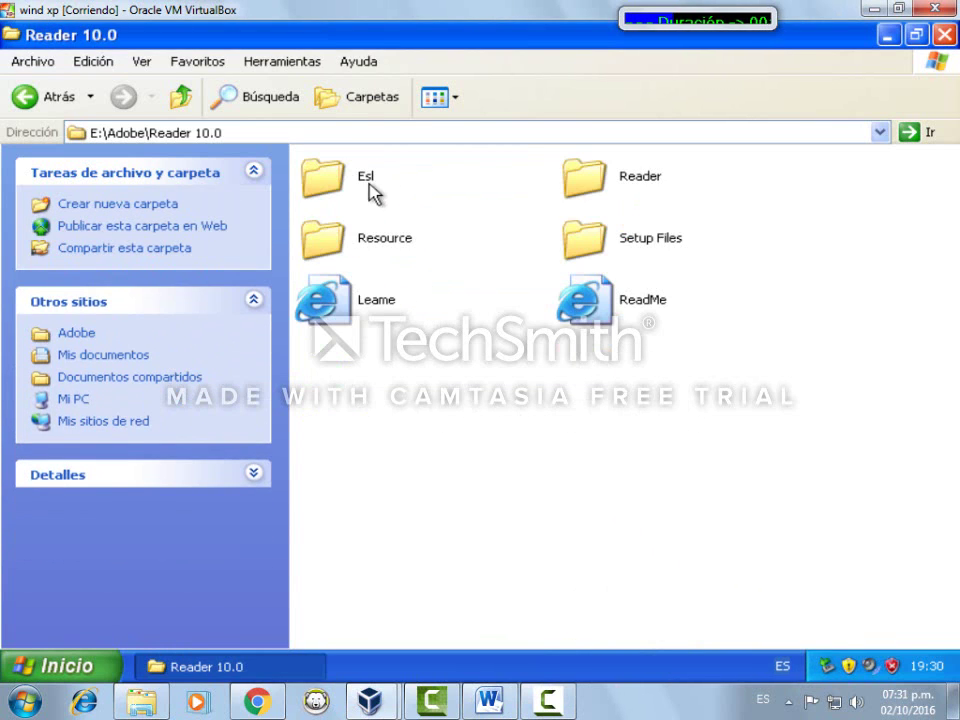
pyautogui.click(25, 96)
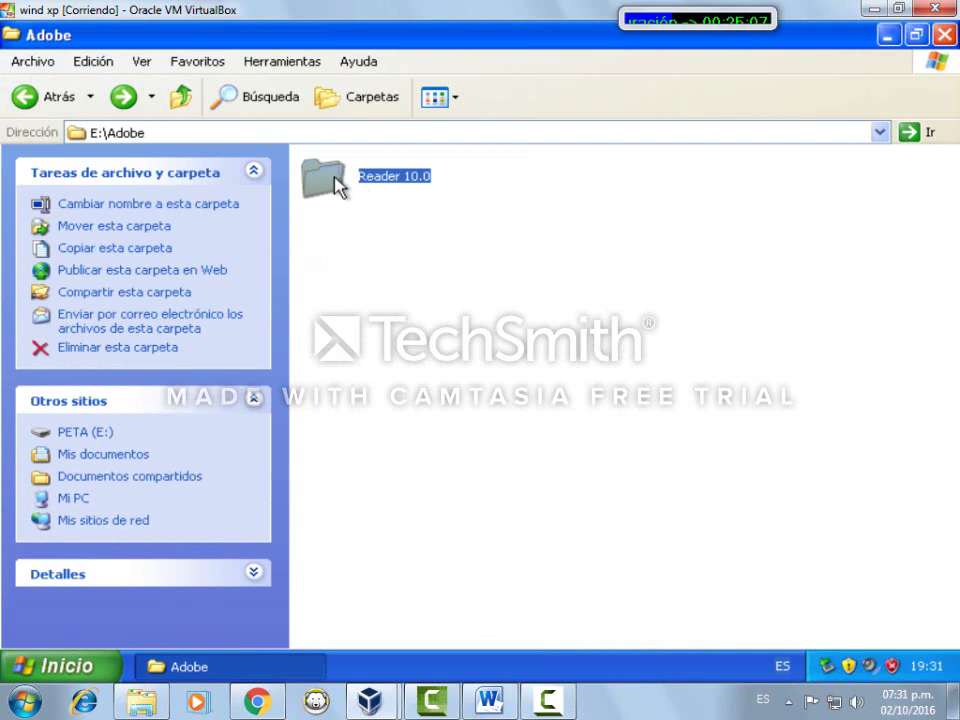
pyautogui.moveTo(338, 185); pyautogui.dragTo(62, 456)
pyautogui.click(62, 456)
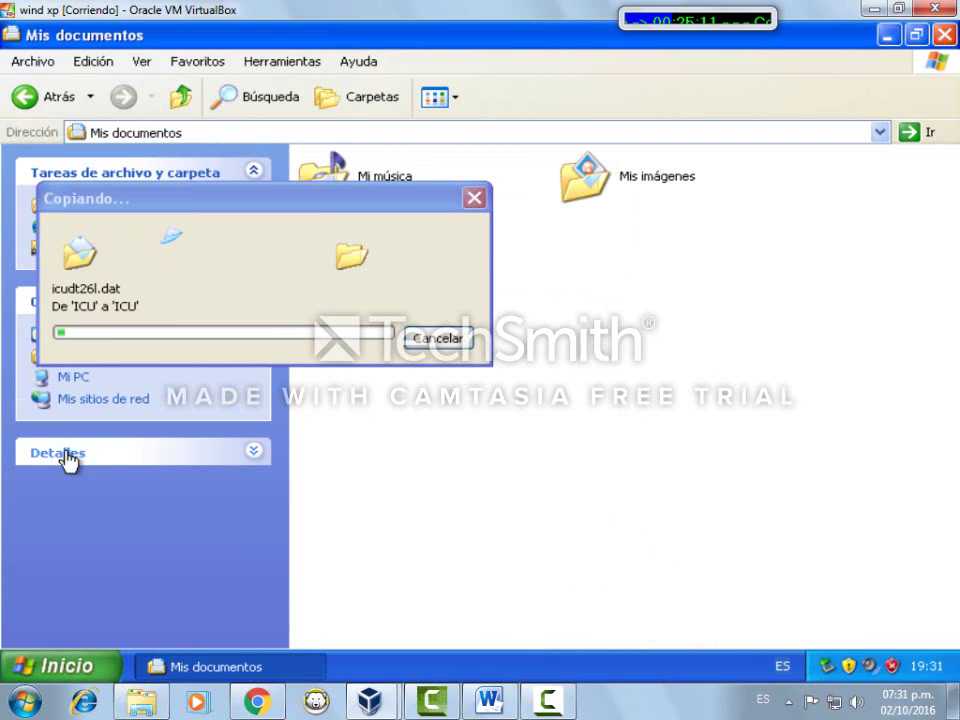
pyautogui.click(24, 102)
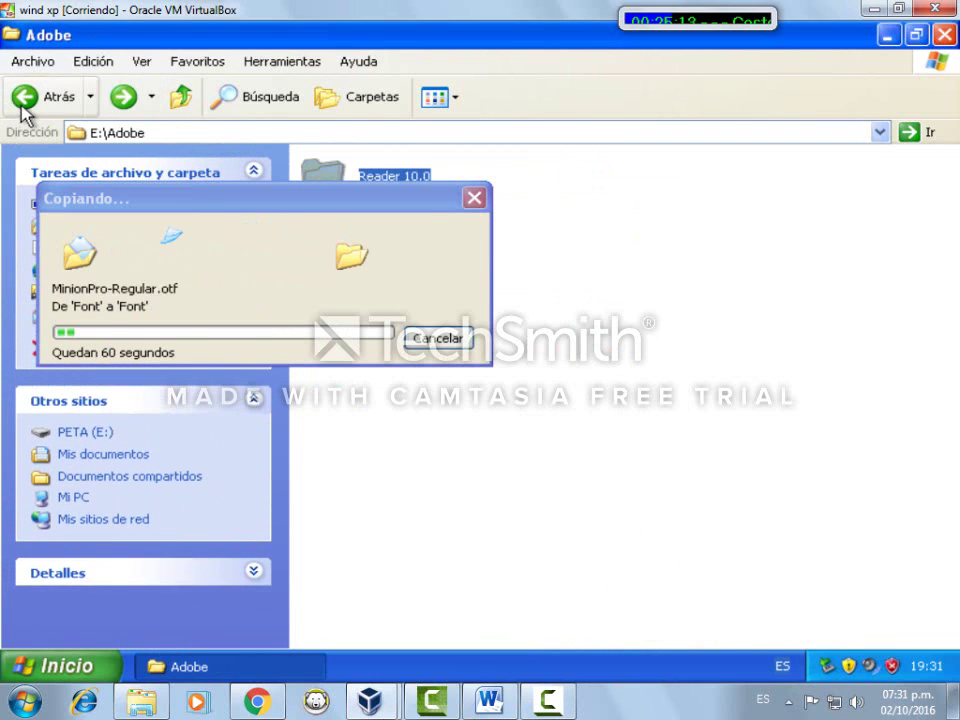
pyautogui.moveTo(386, 206); pyautogui.dragTo(737, 320)
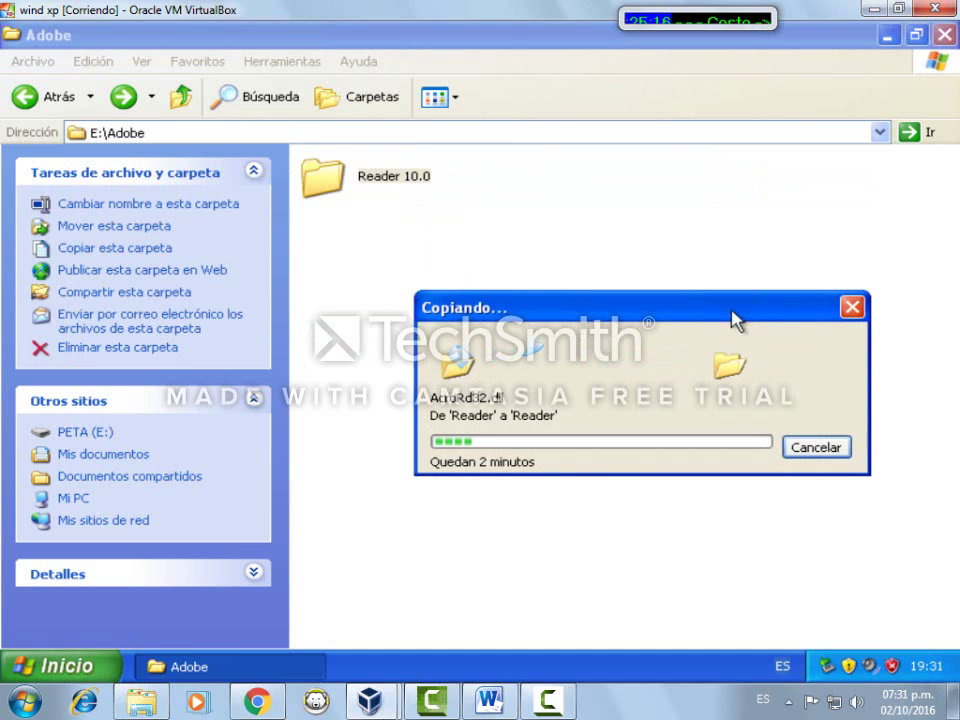
pyautogui.click(70, 432)
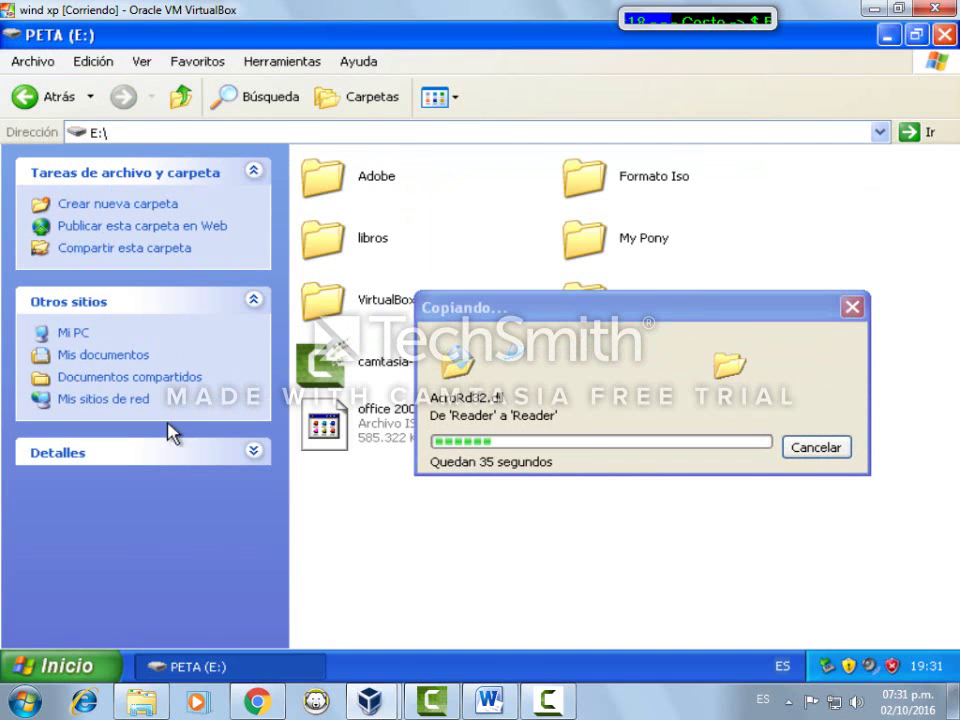
# Try opening office 2007.iso at the E:\ root, then drag it toward Mis documentos
pyautogui.click(383, 425)
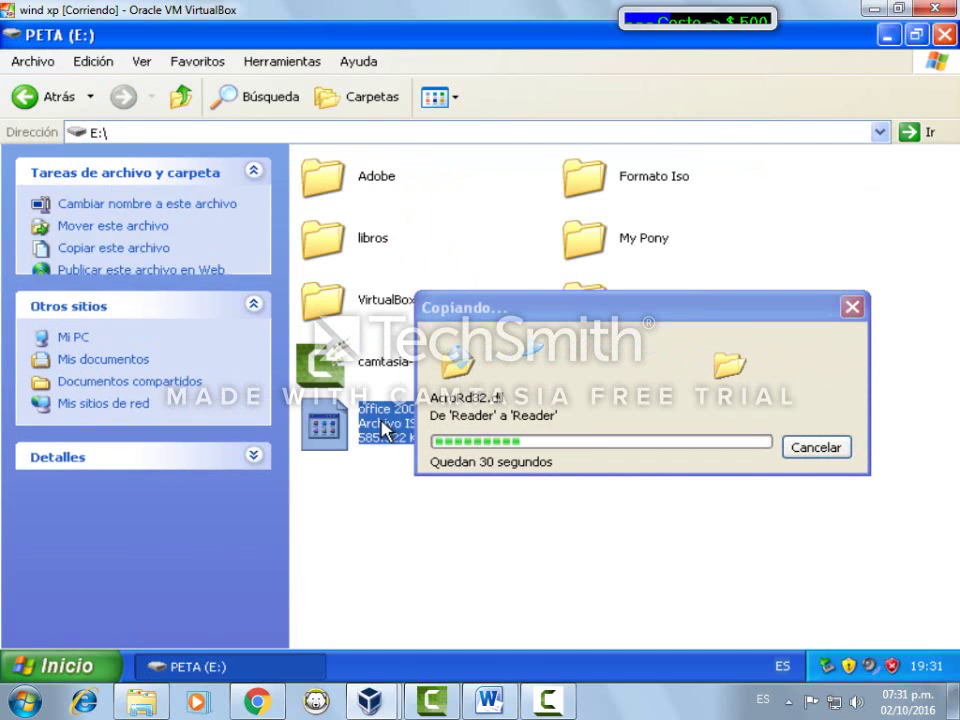
pyautogui.doubleClick(380, 428)
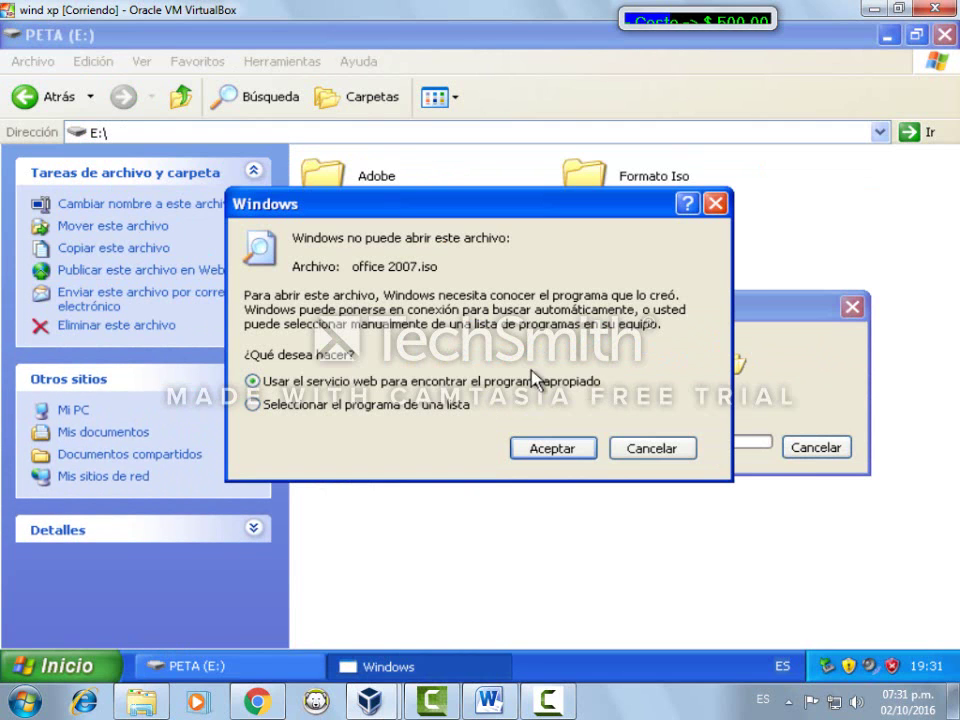
pyautogui.click(714, 203)
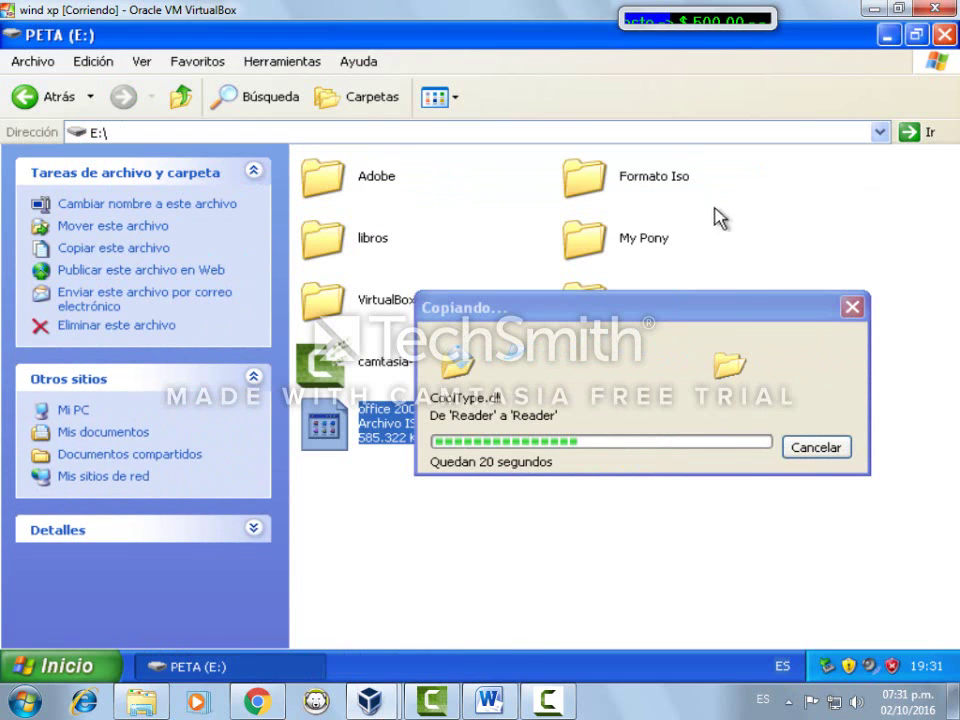
pyautogui.moveTo(784, 310); pyautogui.dragTo(759, 132)
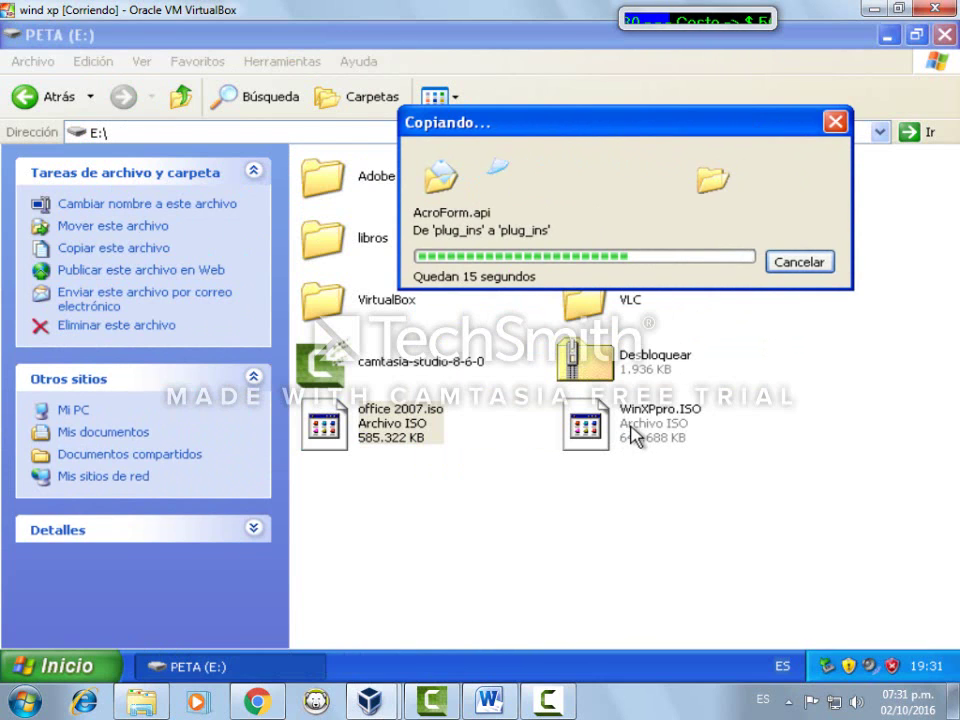
pyautogui.moveTo(383, 440)
pyautogui.mouseDown()
pyautogui.moveTo(231, 413)
pyautogui.moveTo(116, 420)
pyautogui.moveTo(350, 435)
pyautogui.moveTo(372, 425)
pyautogui.mouseUp()
# Start extracting the Desbloquear zip archive and clear the suggested destination path
pyautogui.rightClick(372, 425)
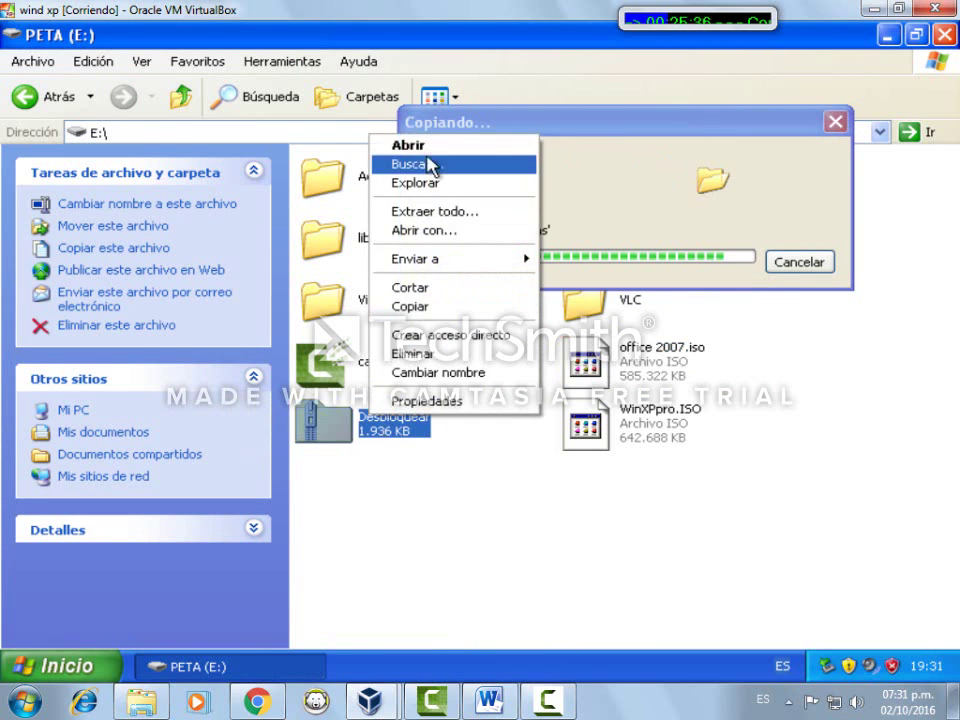
pyautogui.click(439, 214)
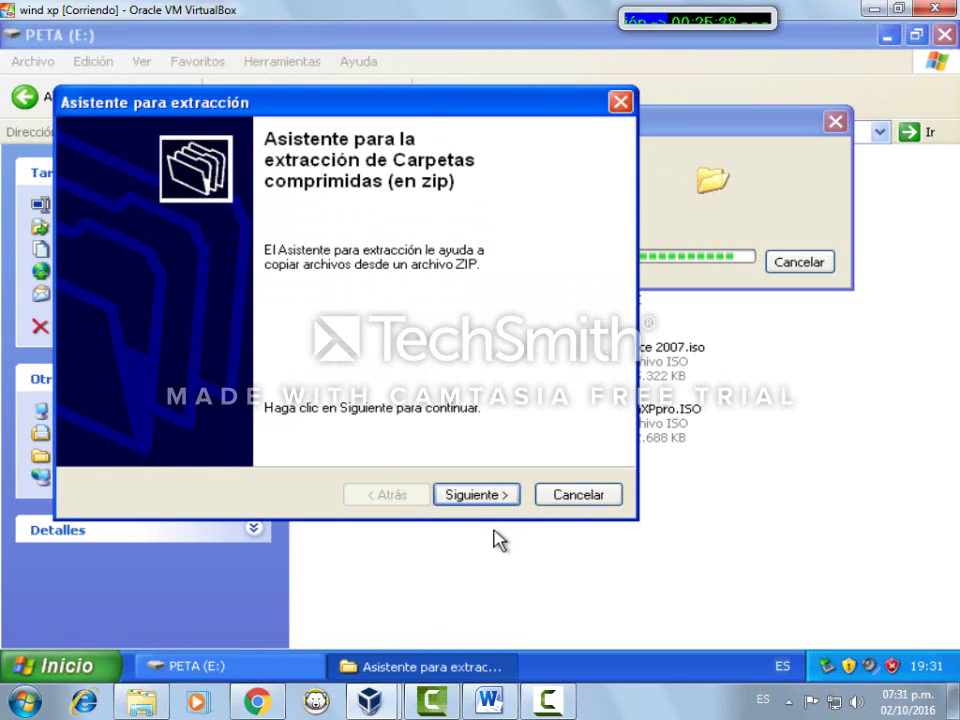
pyautogui.click(478, 495)
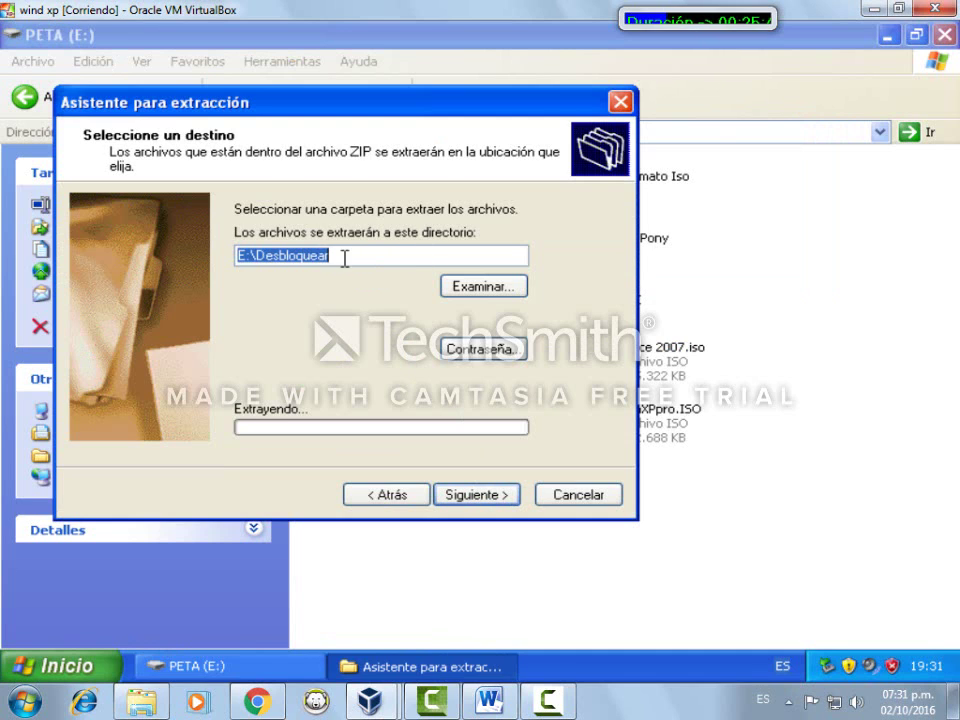
pyautogui.moveTo(343, 257); pyautogui.dragTo(256, 278)
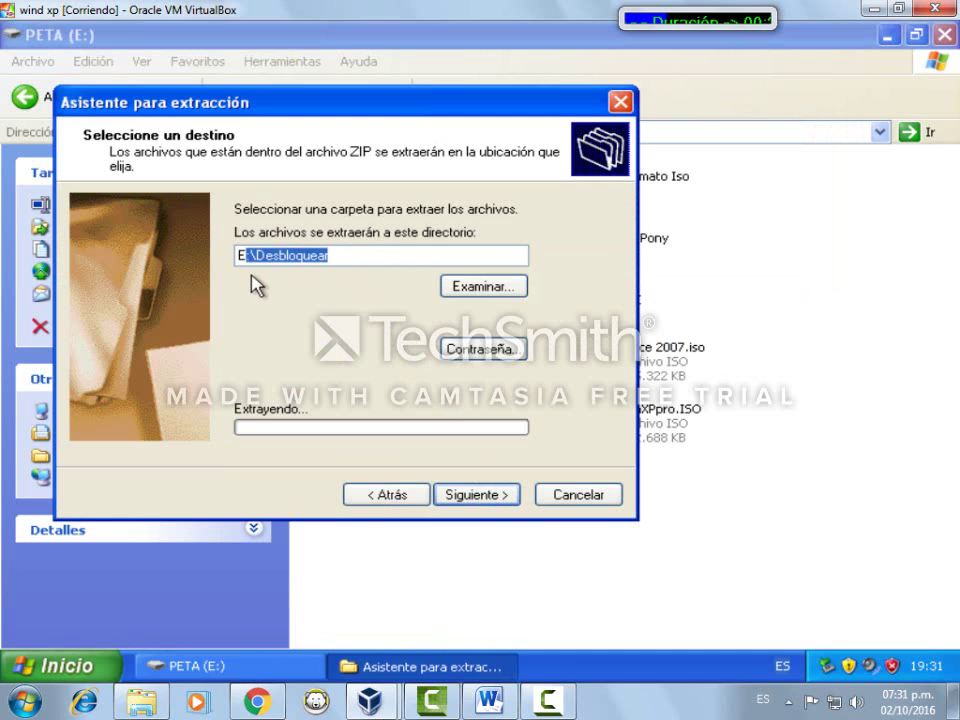
pyautogui.press('BackSpace')
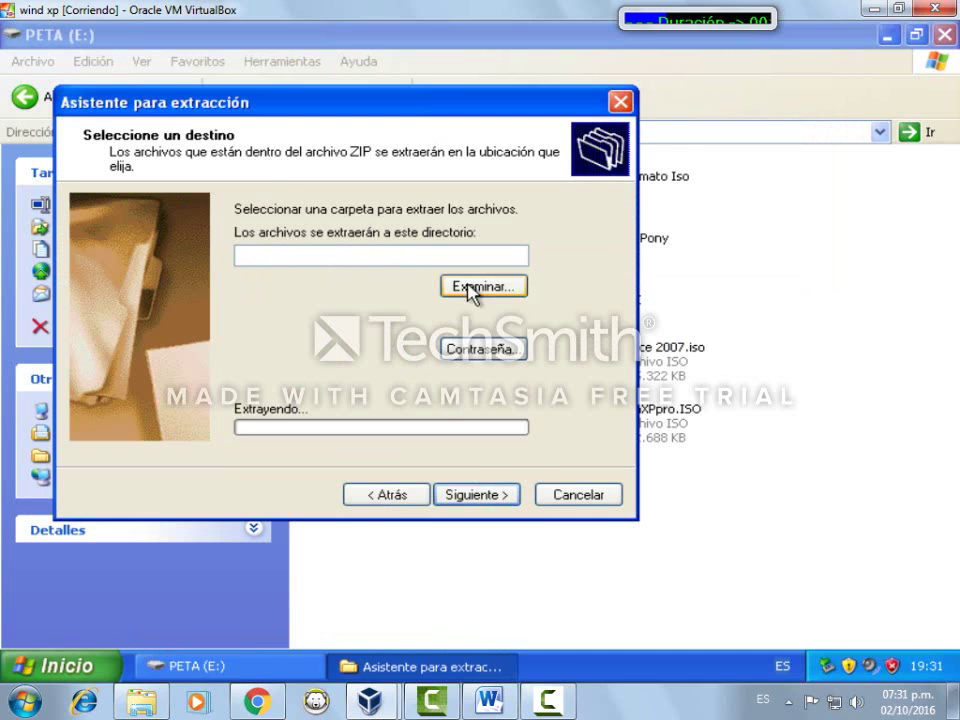
# Create a new Winrar folder under Mis documentos as the extraction destination
pyautogui.click(481, 286)
pyautogui.doubleClick(383, 287)
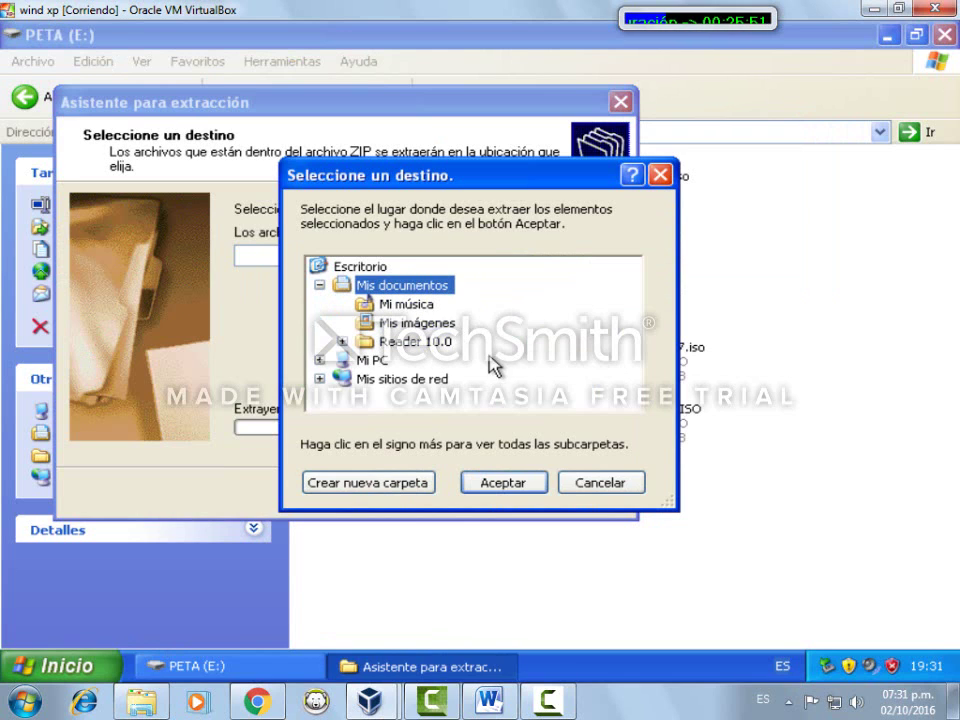
pyautogui.click(397, 490)
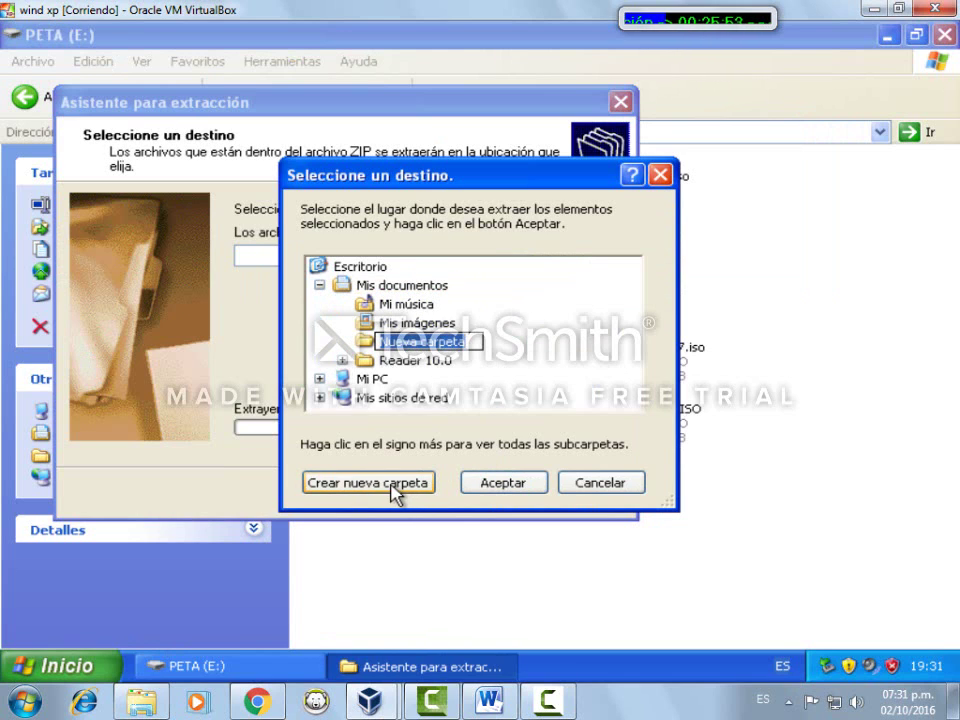
pyautogui.write('Wincar')
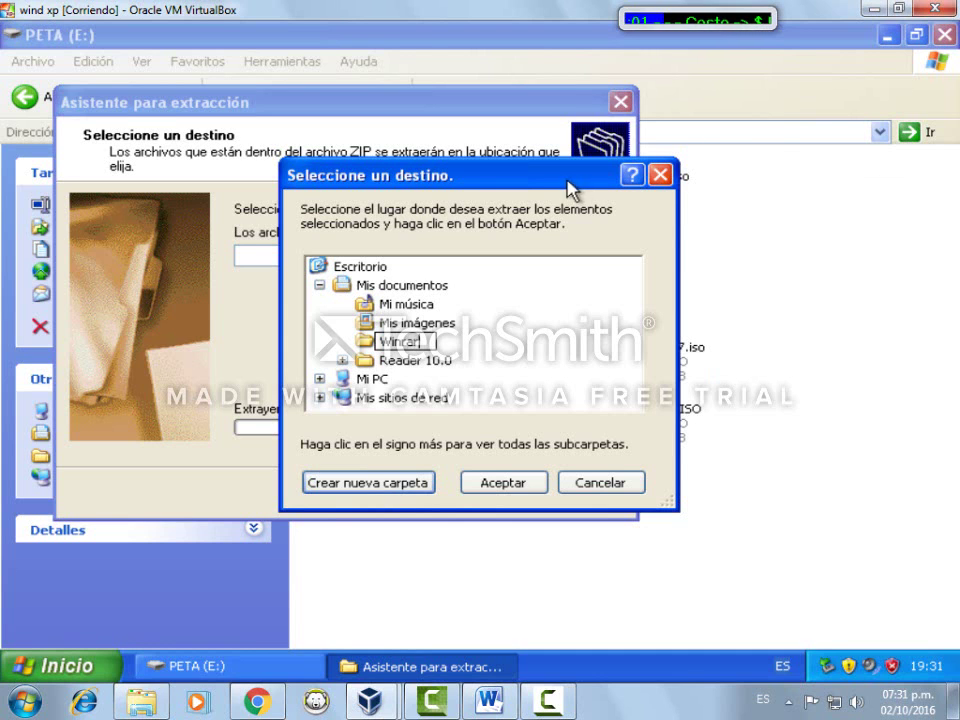
pyautogui.moveTo(570, 188); pyautogui.dragTo(417, 104)
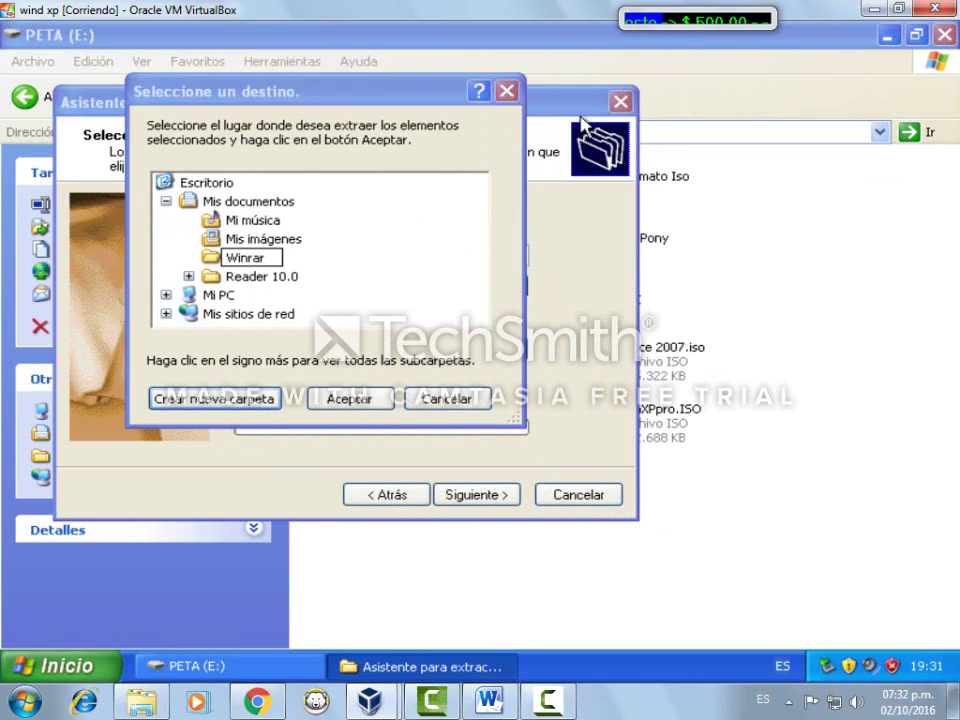
pyautogui.click(910, 331)
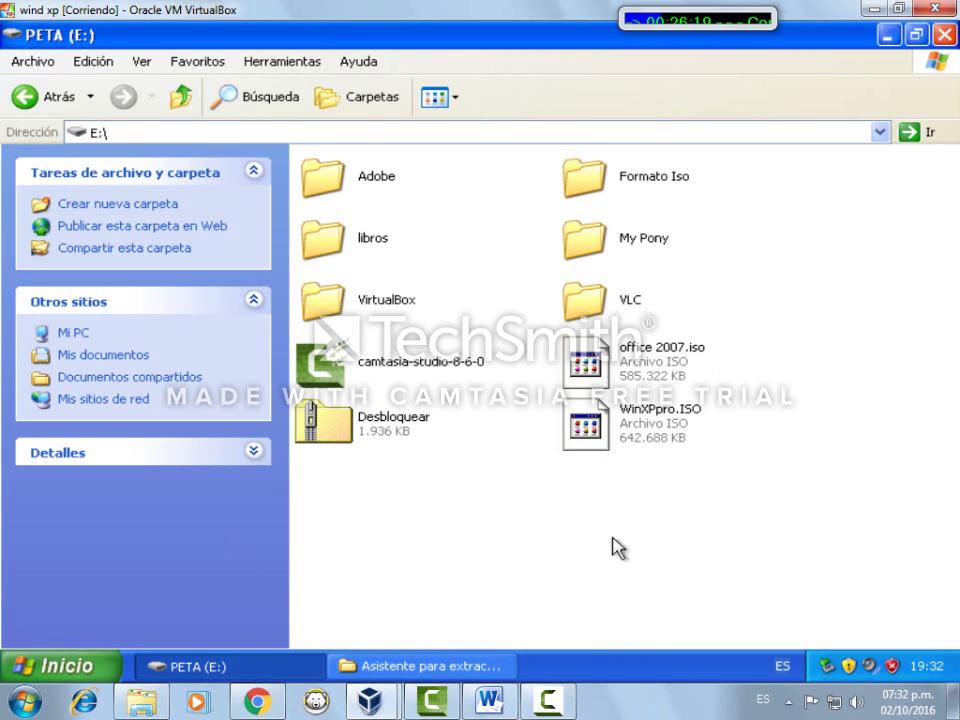
# Select office 2007.iso and attempt to drag a copy of it elsewhere
pyautogui.click(619, 386)
pyautogui.rightClick(620, 383)
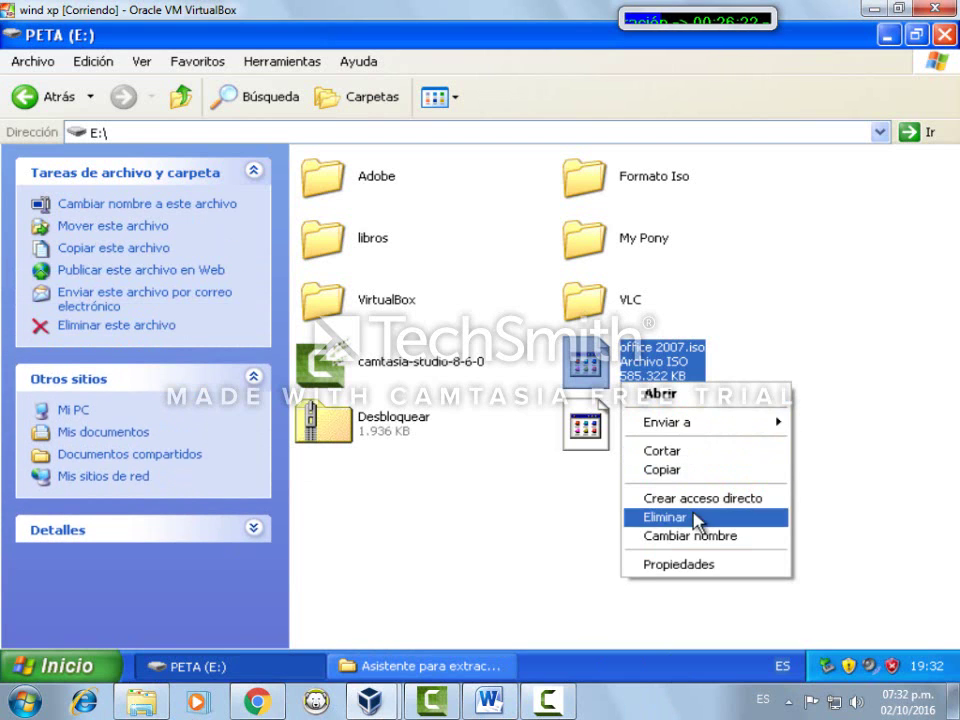
pyautogui.click(622, 366)
pyautogui.moveTo(622, 366); pyautogui.dragTo(164, 427)
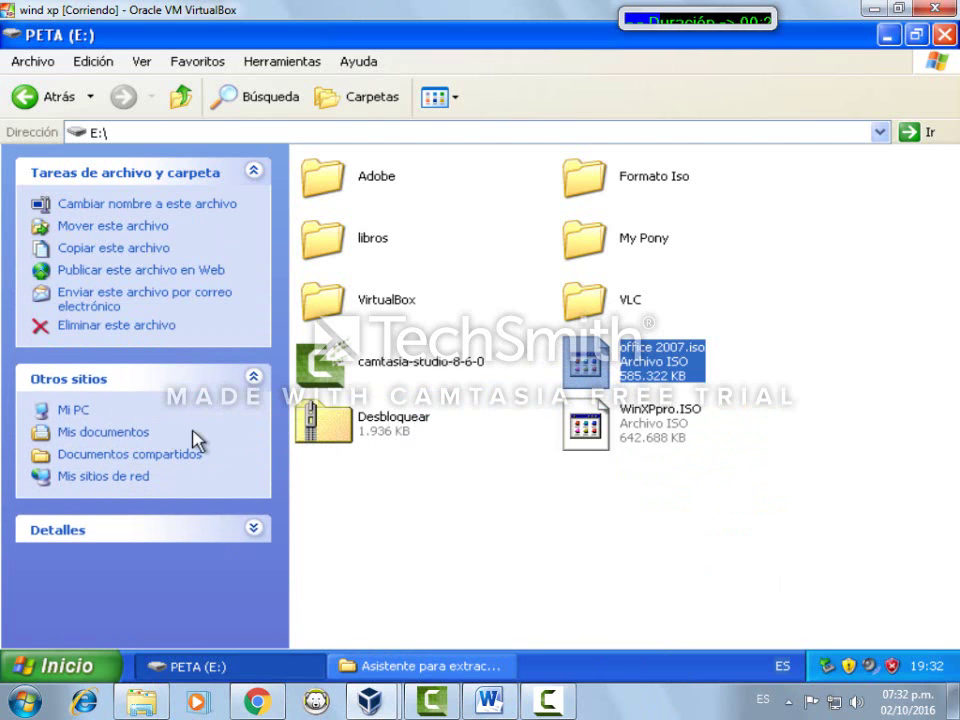
# Open Mis documentos and check the Winrar and Reader 10.0 folders there
pyautogui.click(124, 440)
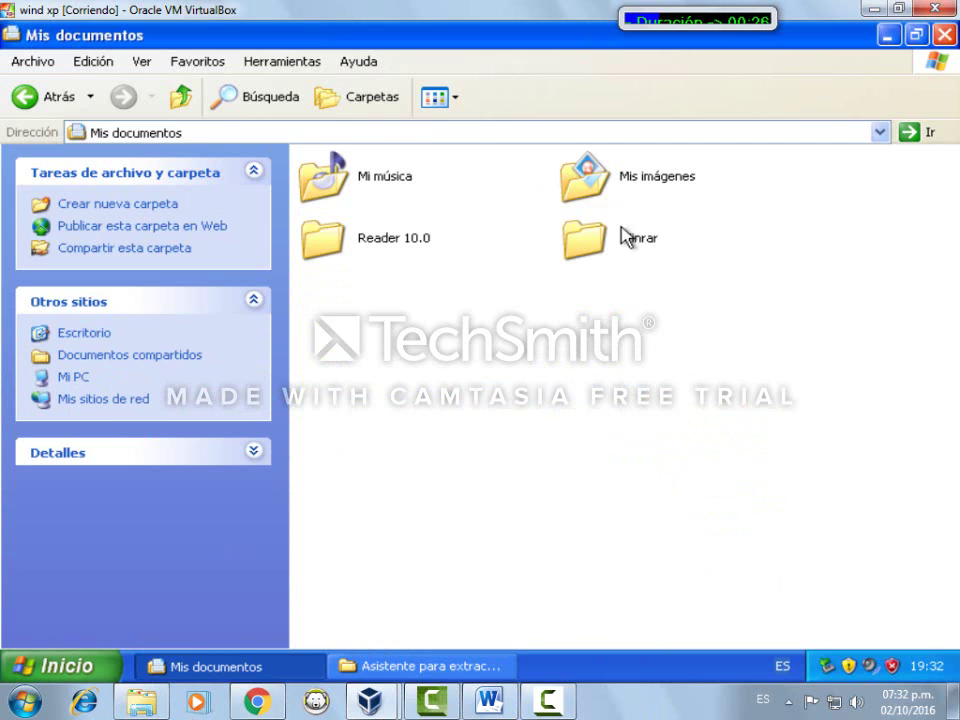
pyautogui.click(567, 250)
pyautogui.click(388, 250)
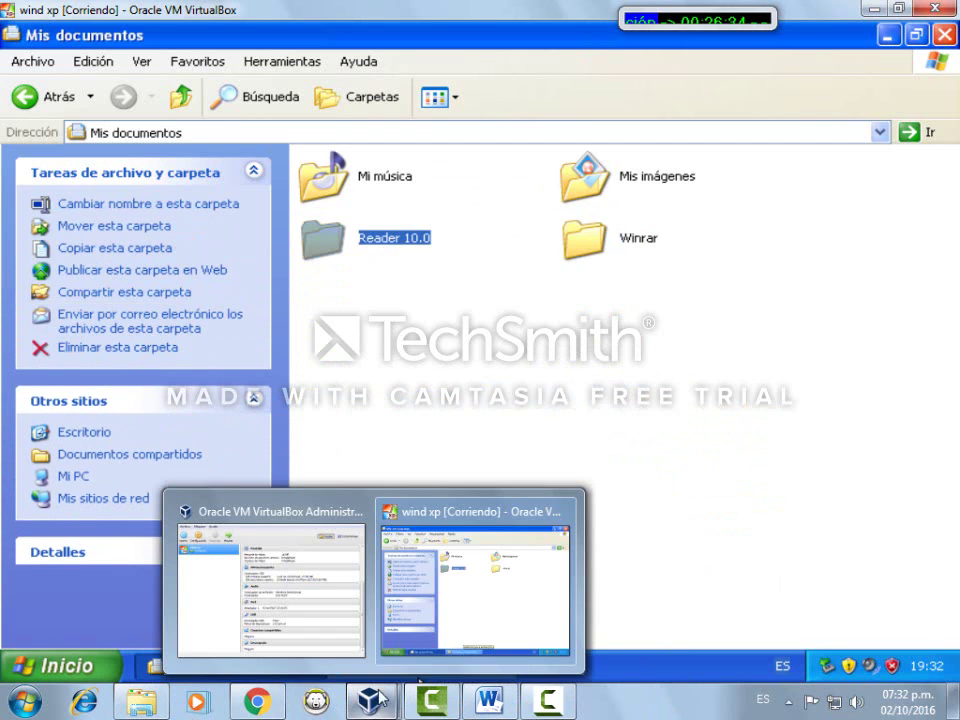
pyautogui.click(442, 615)
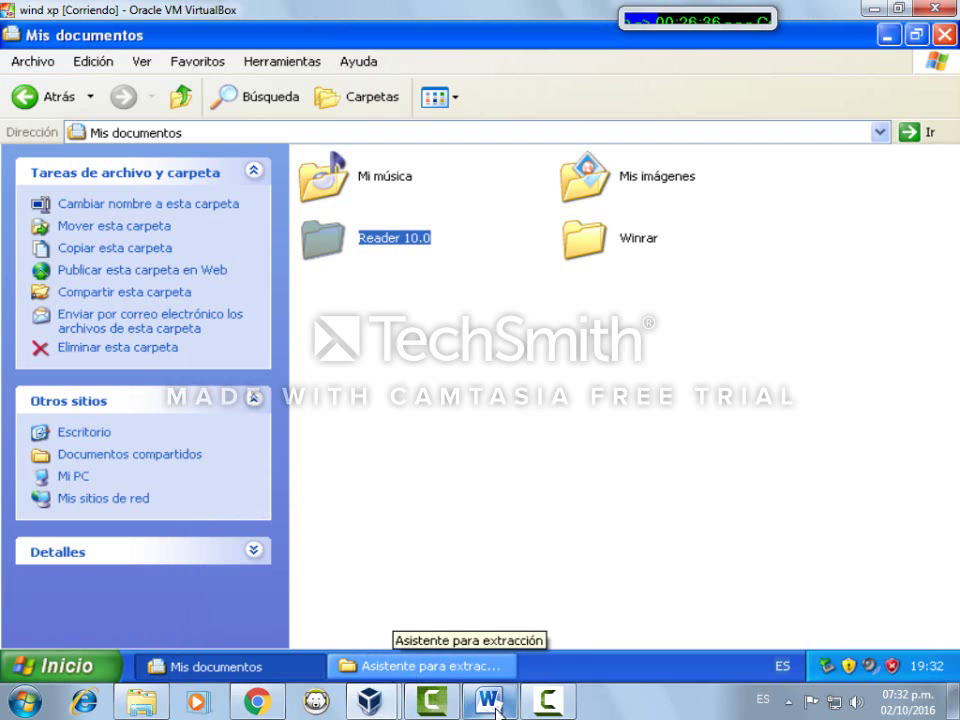
pyautogui.moveTo(370, 702)
pyautogui.click(310, 655)
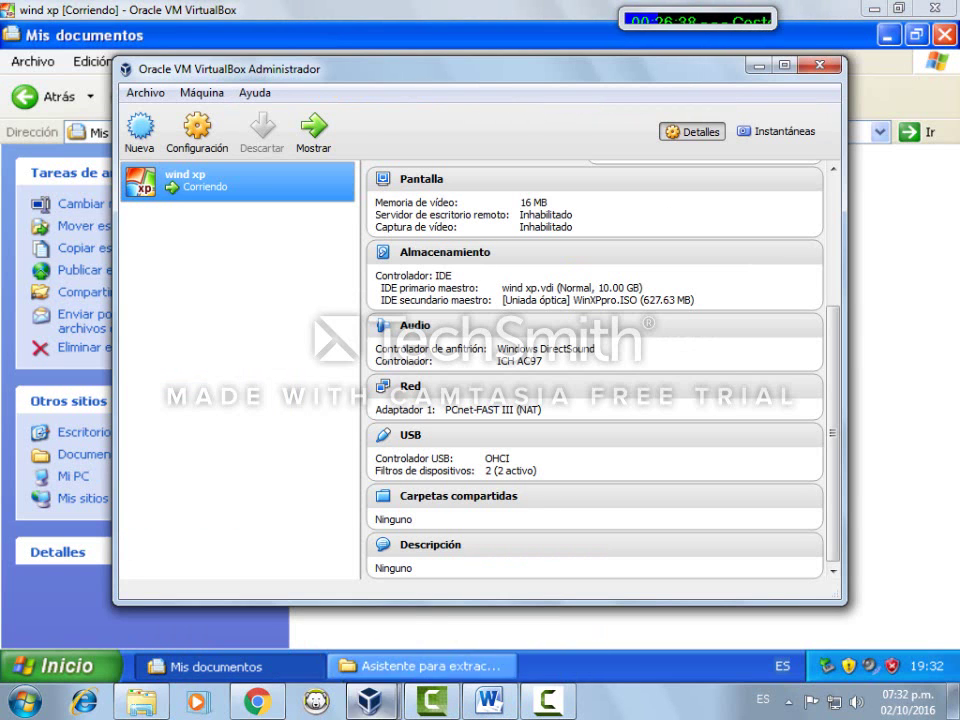
pyautogui.click(755, 65)
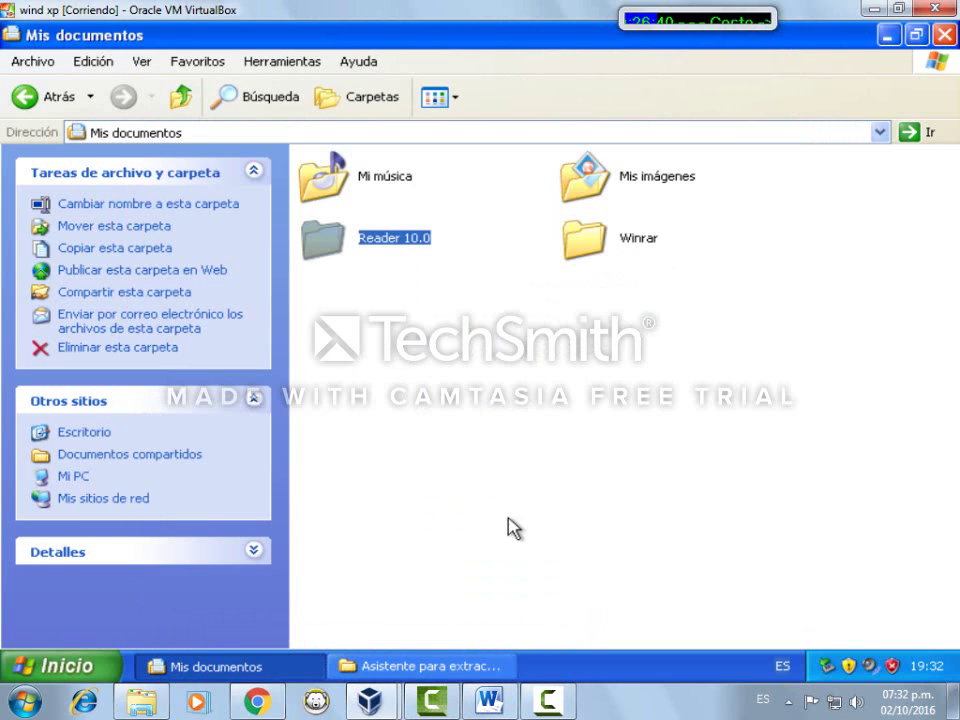
pyautogui.click(418, 542)
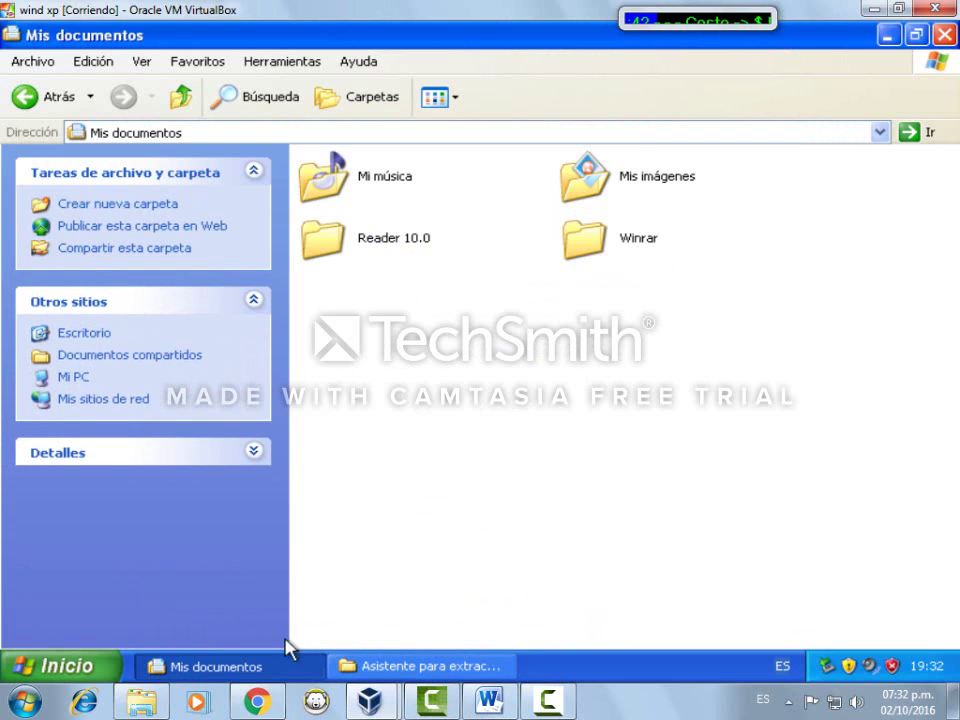
# Confirm Winrar as the extraction destination and start extracting the archive
pyautogui.click(395, 668)
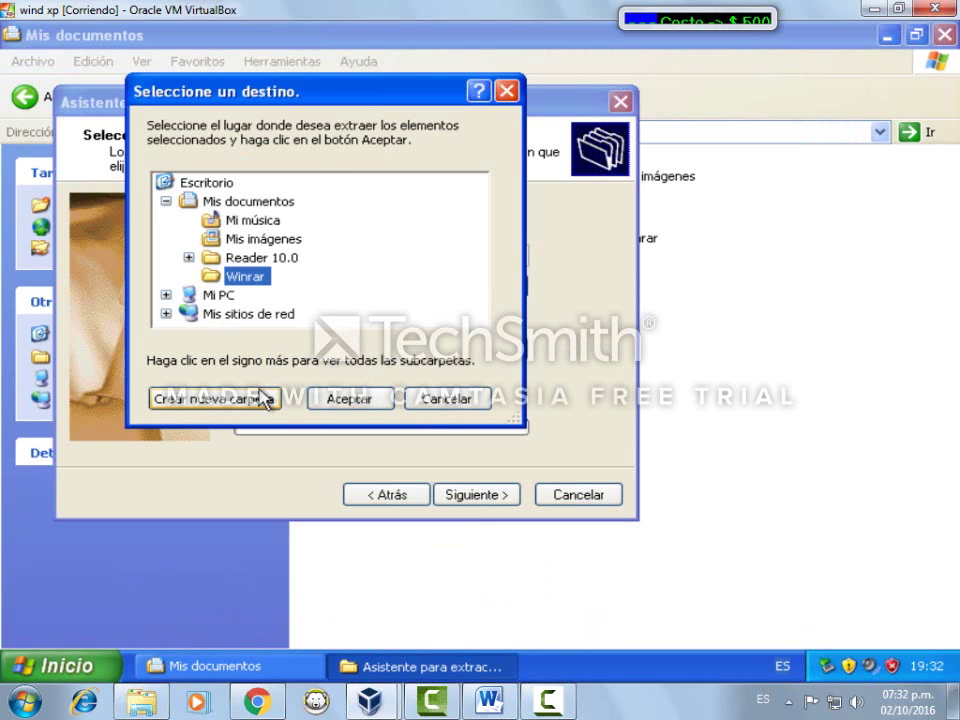
pyautogui.click(345, 400)
pyautogui.click(490, 505)
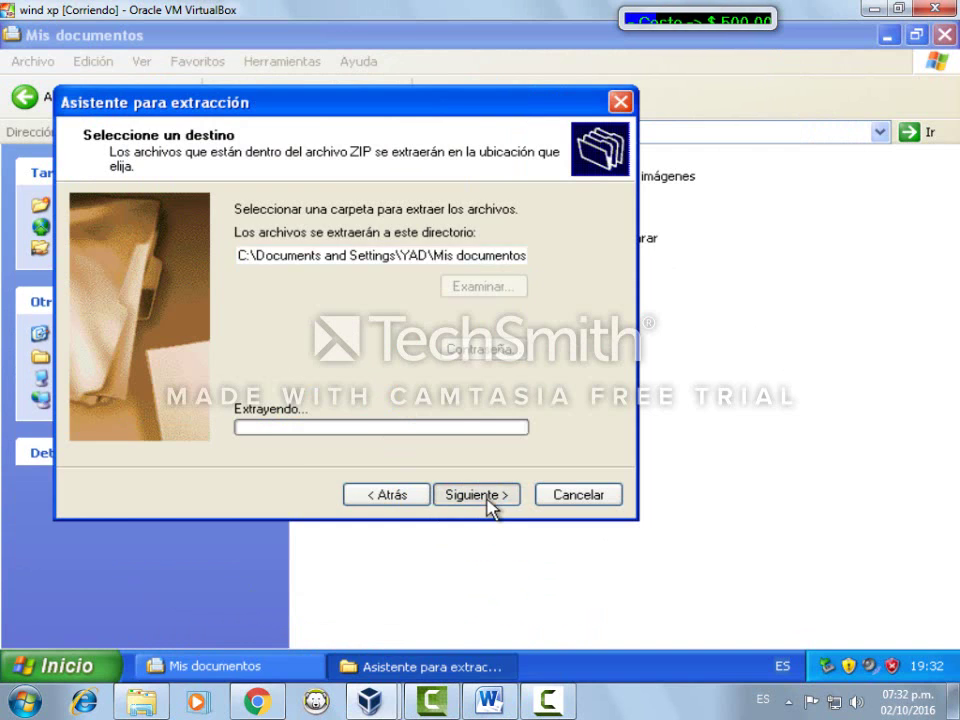
pyautogui.click(510, 583)
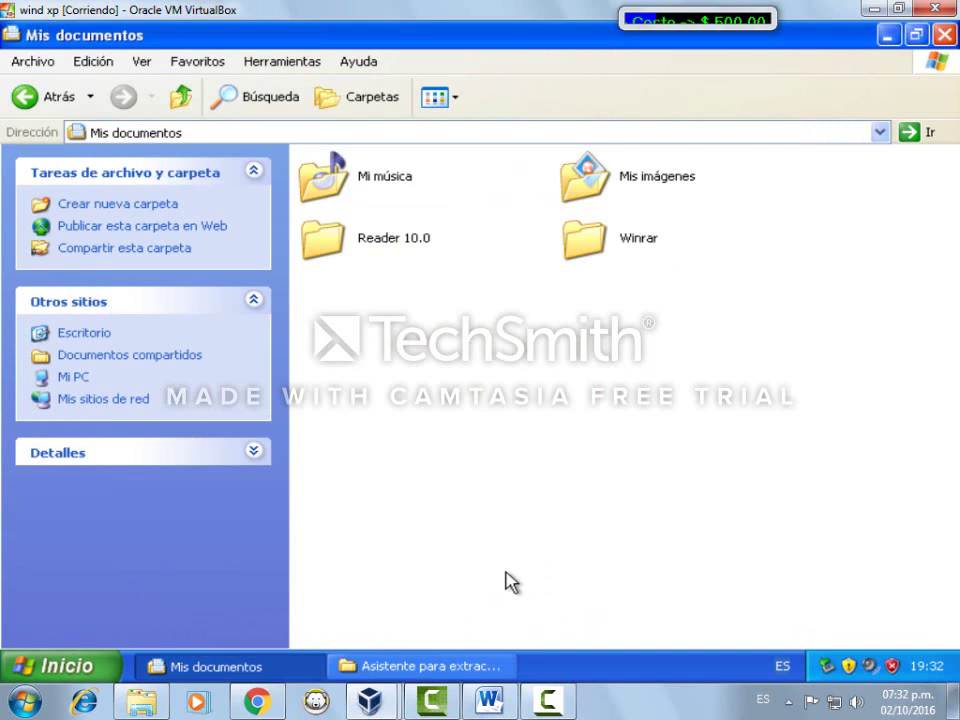
# Copy the VLC folder from the PETA (E:) drive into Mis documentos
pyautogui.click(85, 378)
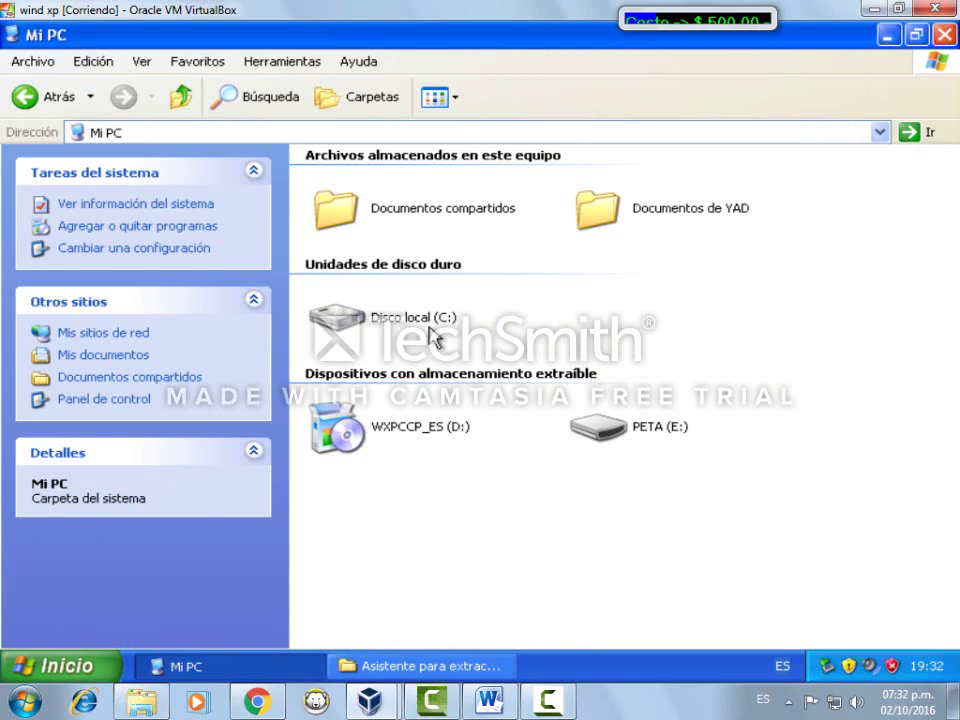
pyautogui.click(612, 430)
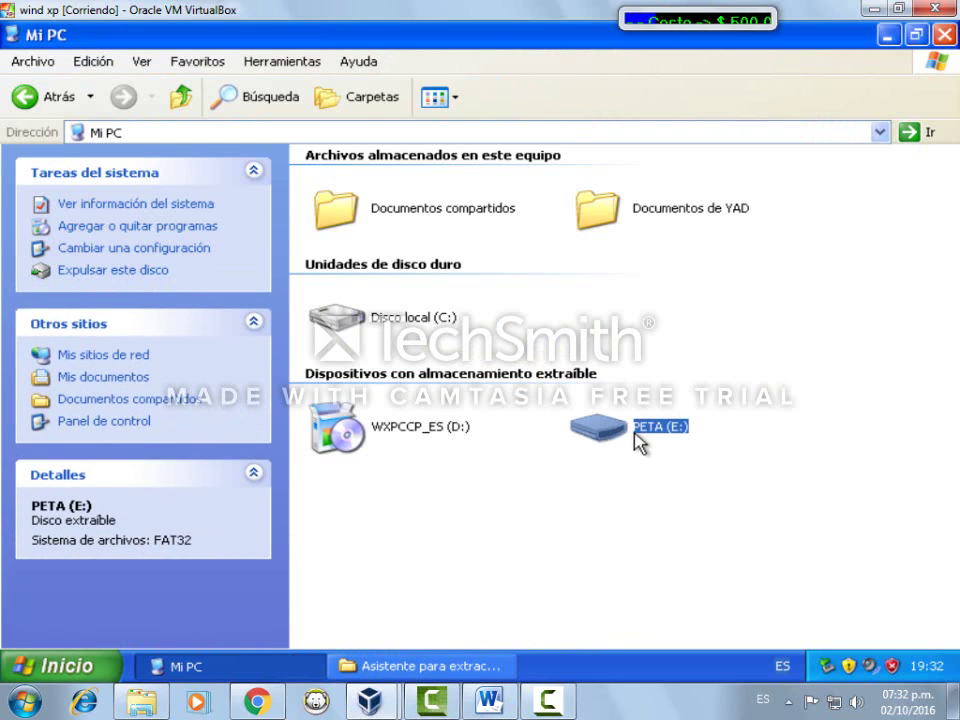
pyautogui.click(640, 432)
pyautogui.doubleClick(616, 434)
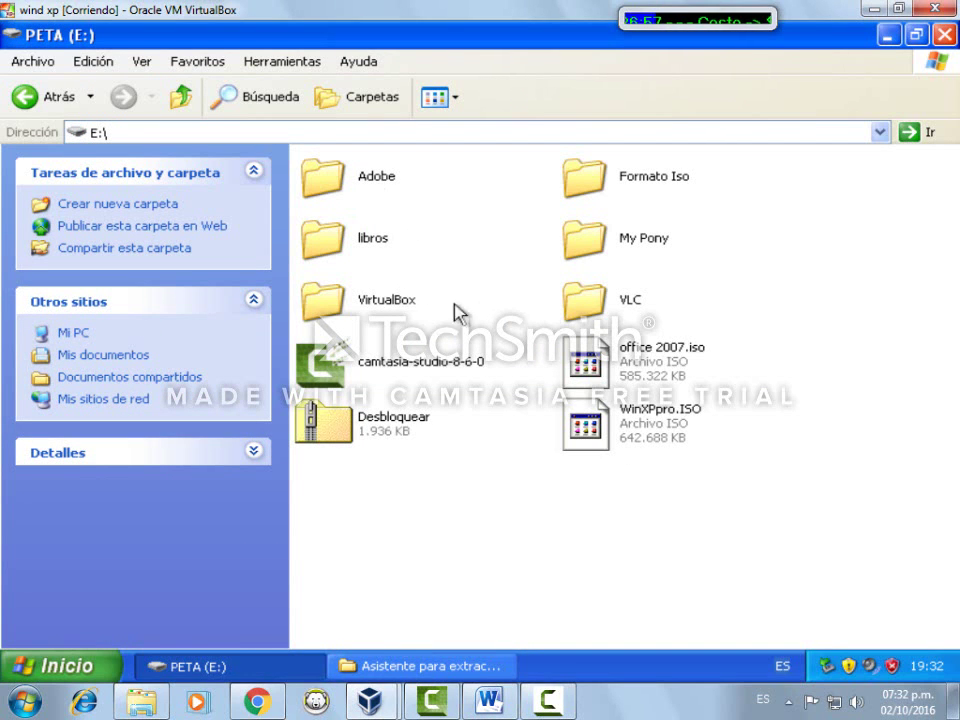
pyautogui.moveTo(592, 298); pyautogui.dragTo(72, 458)
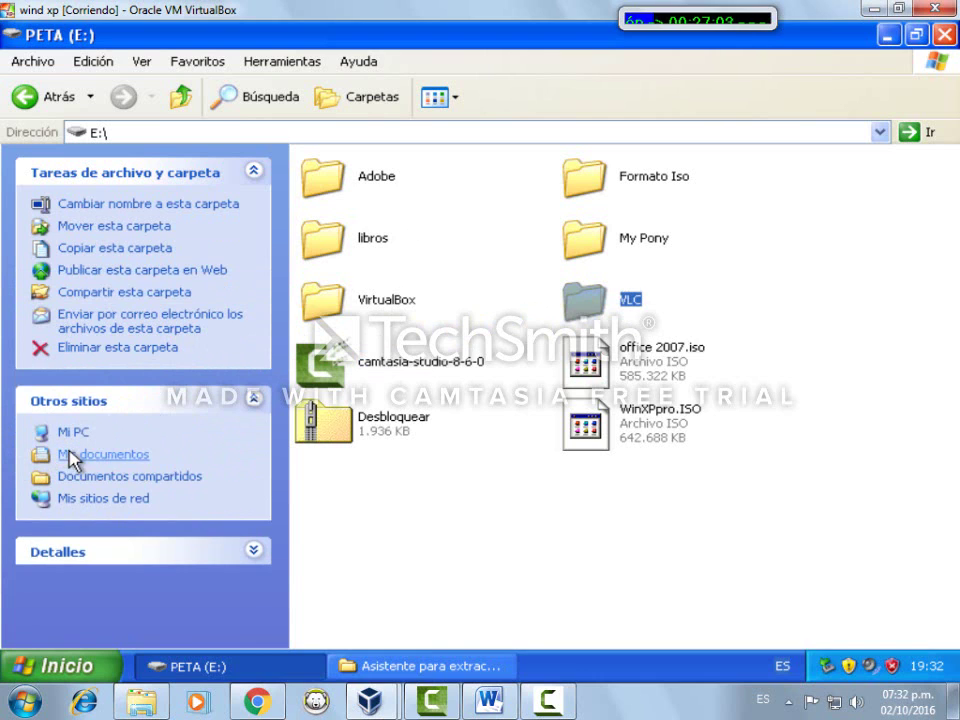
# Finish the extraction into the Winrar folder and return to Mis documentos
pyautogui.moveTo(356, 197); pyautogui.dragTo(610, 576)
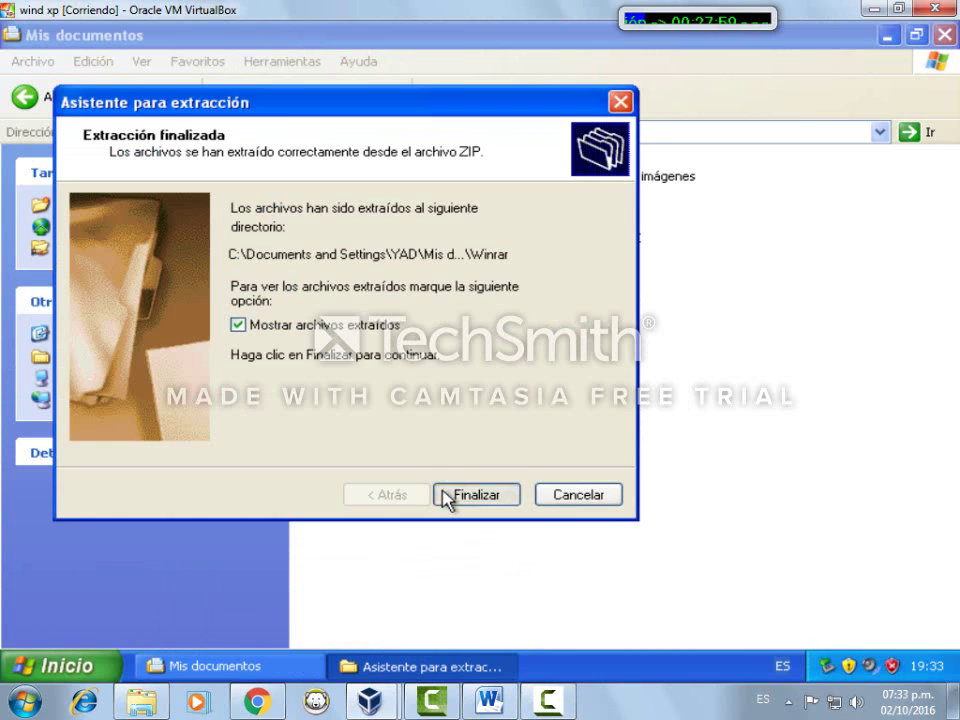
pyautogui.click(446, 495)
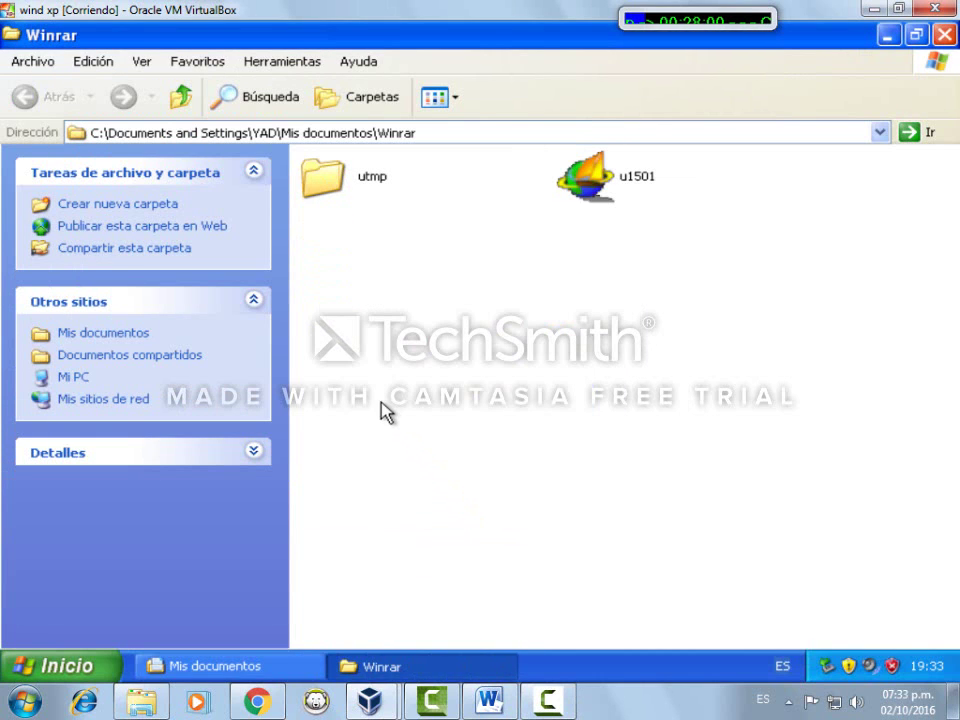
pyautogui.click(80, 346)
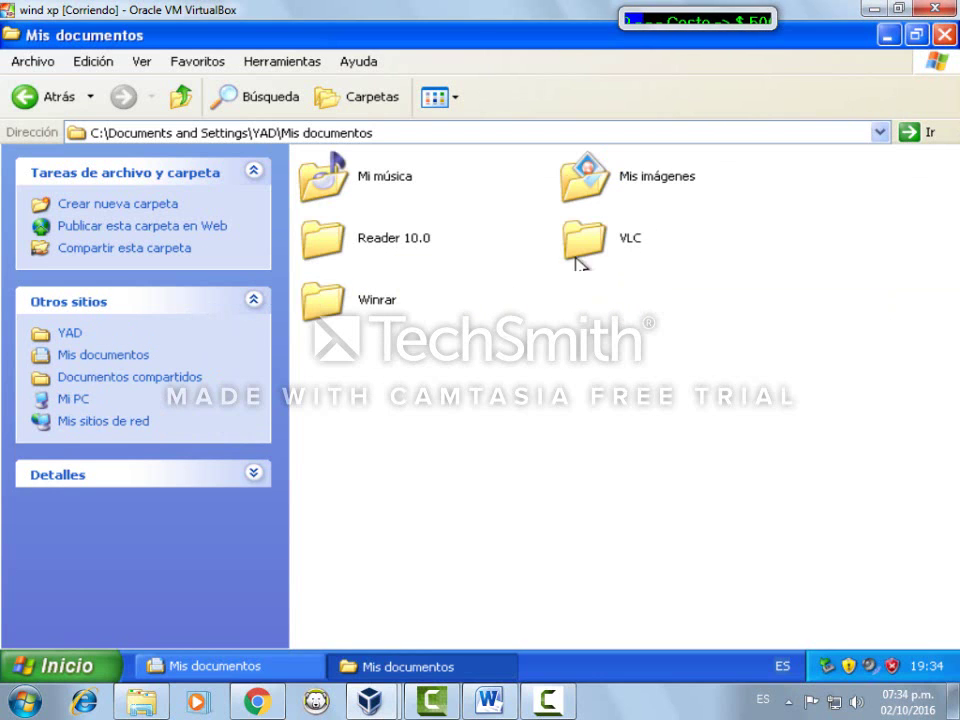
# Drag office 2007.iso from PETA (E:) into Mis documentos and follow its copy progress
pyautogui.click(68, 401)
pyautogui.doubleClick(620, 425)
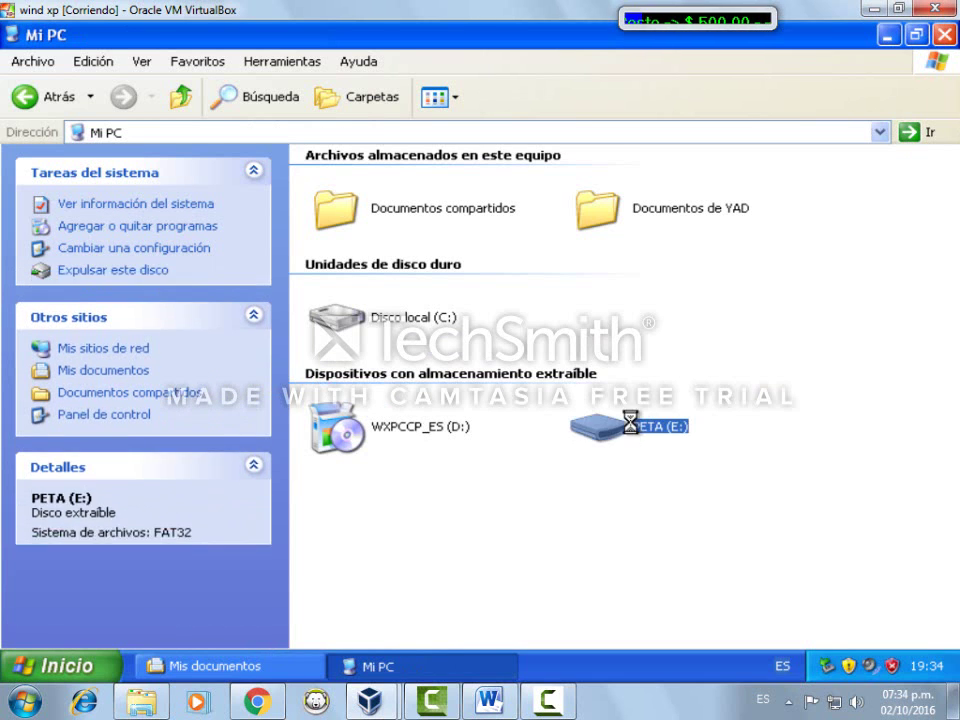
pyautogui.click(645, 360)
pyautogui.moveTo(655, 372); pyautogui.dragTo(72, 441)
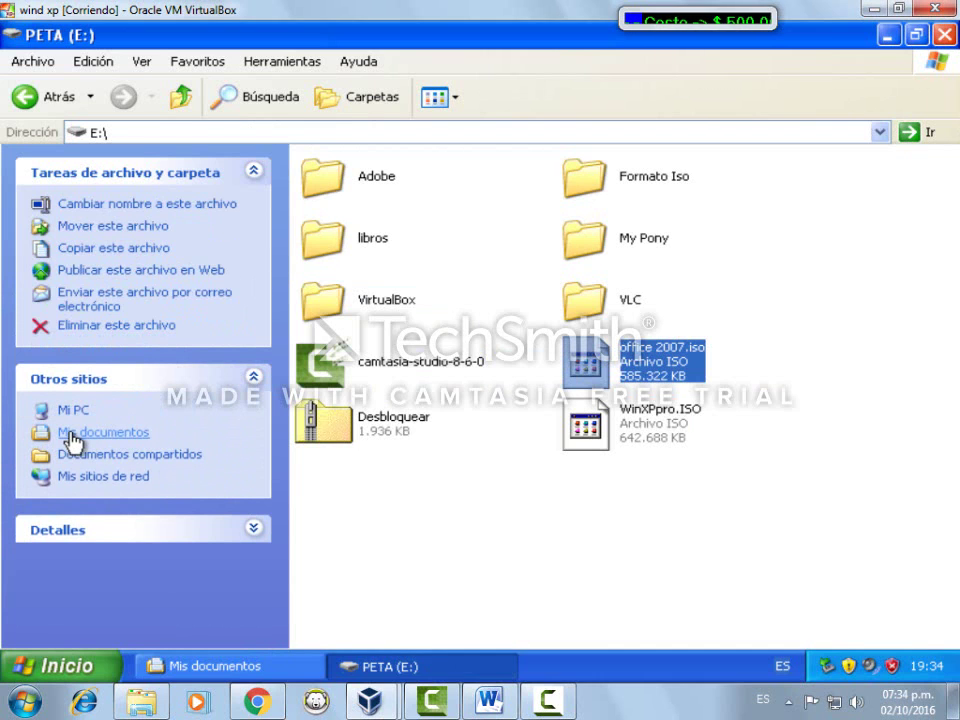
pyautogui.click(72, 439)
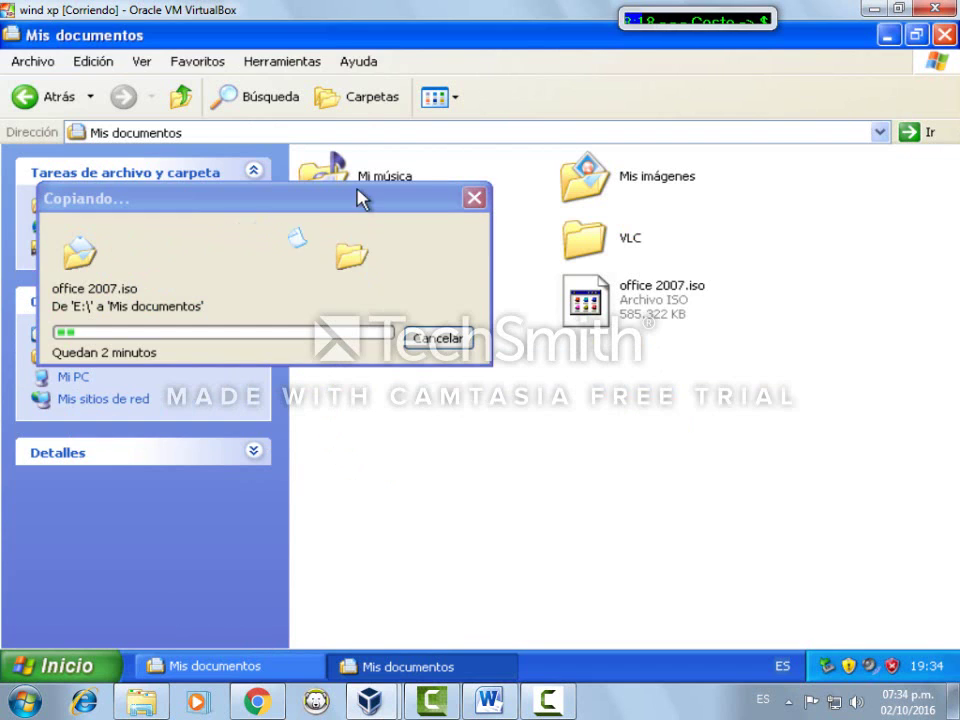
pyautogui.moveTo(360, 199); pyautogui.dragTo(665, 270)
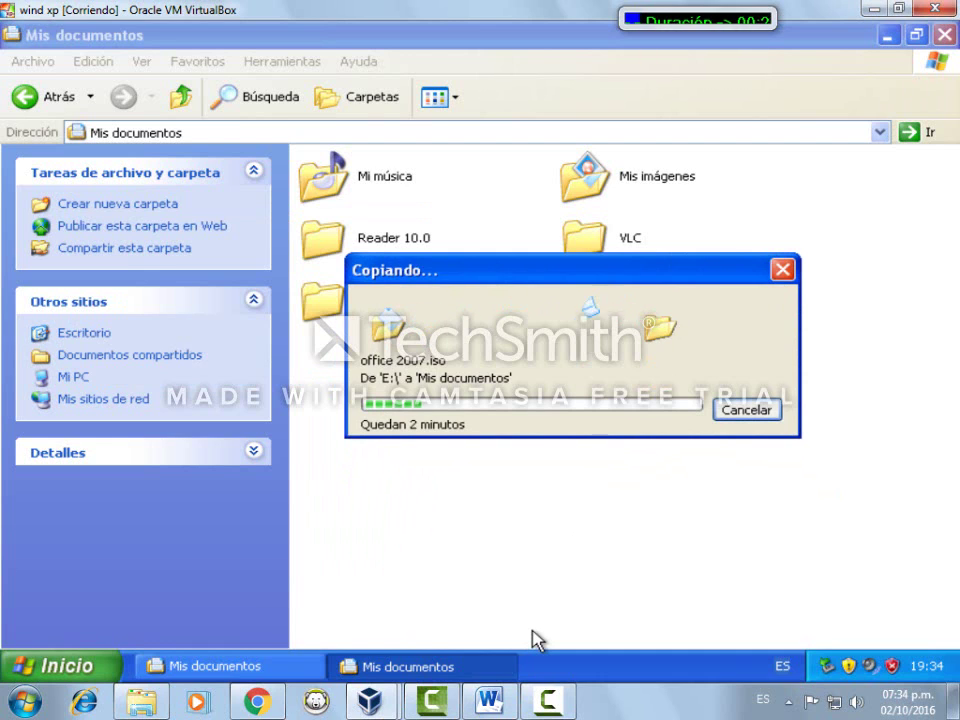
pyautogui.click(548, 700)
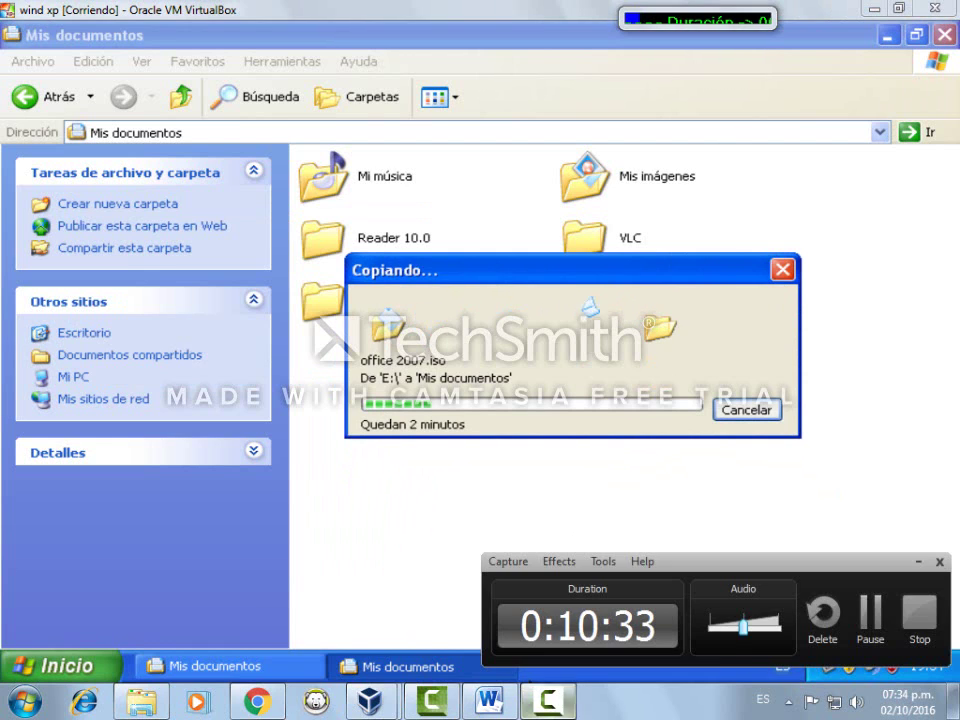